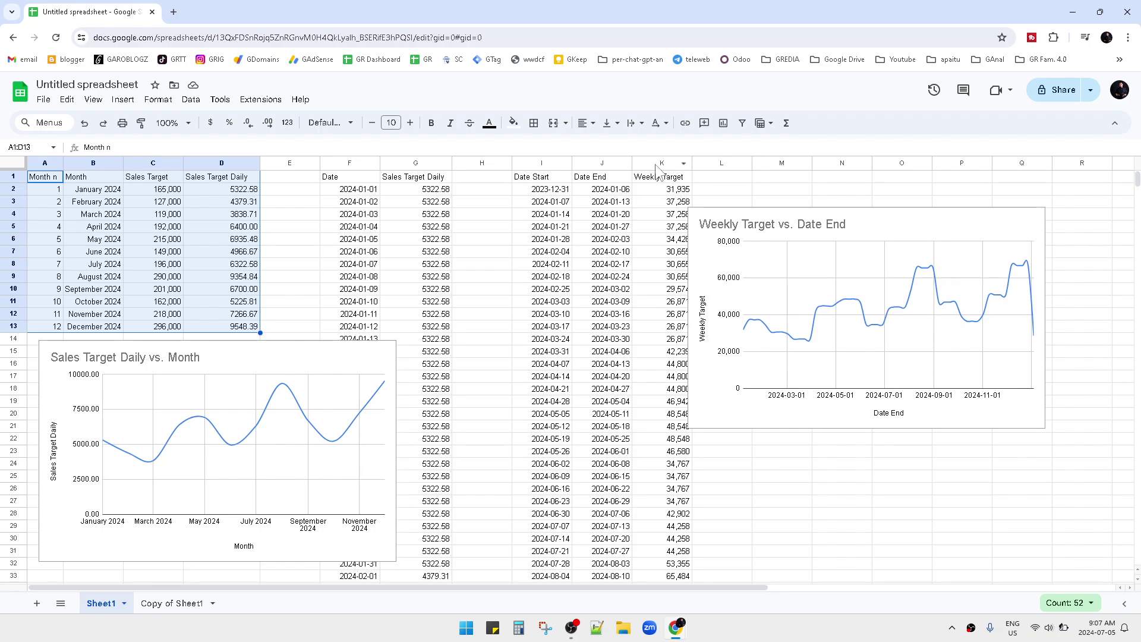
- Shift the Weekly Target vs. Date End chart slightly down and right on the sheet, and open Copy of Sheet1
{"action": "left_click", "coordinate": [660, 163]}
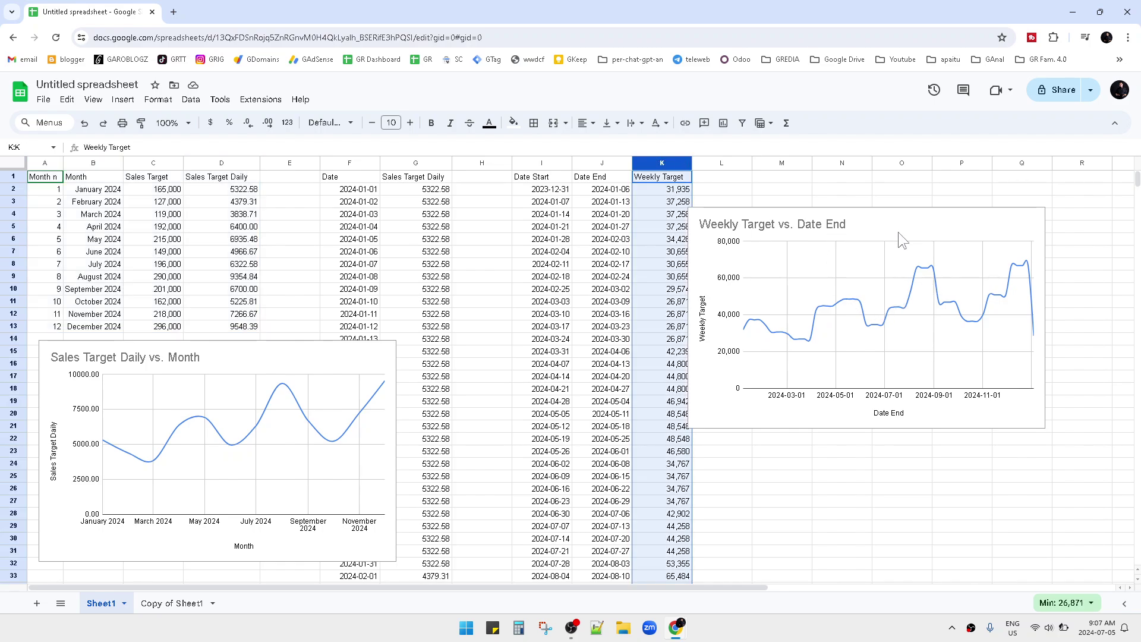
{"action": "left_click_drag", "start_coordinate": [868, 221], "coordinate": [885, 246]}
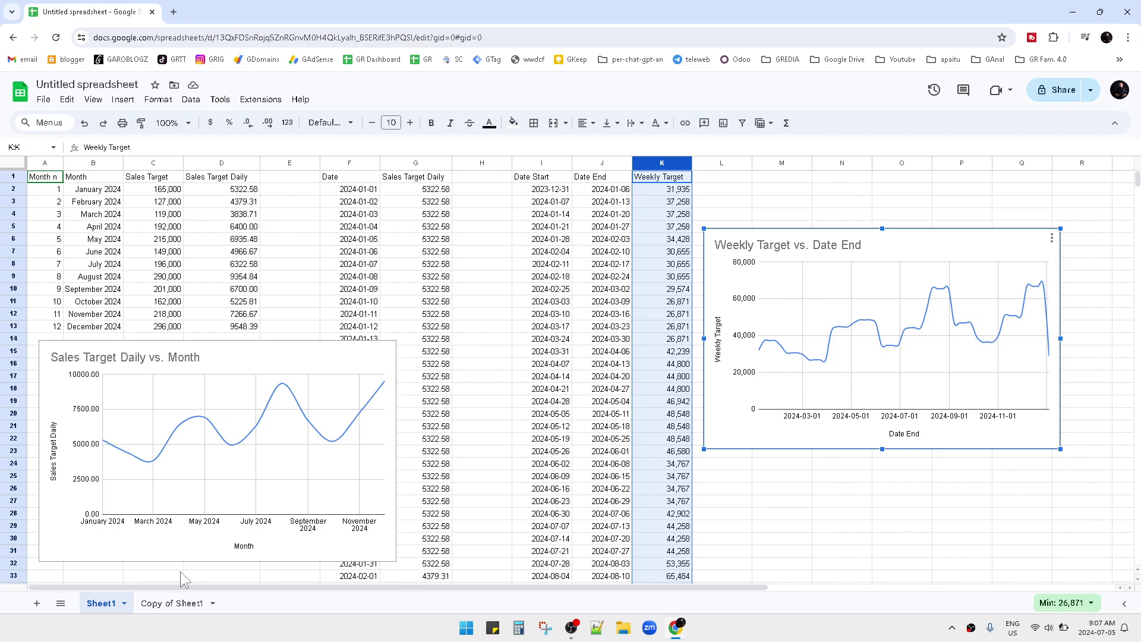
{"action": "left_click", "coordinate": [161, 607]}
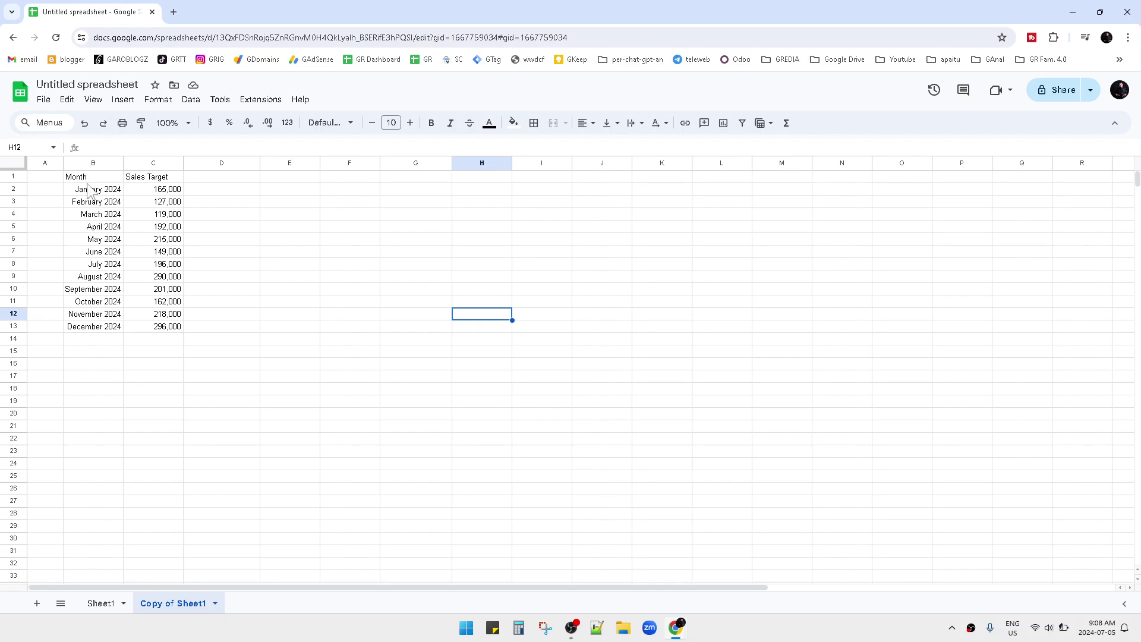
- Examine the Month and Sales Target table in B1:C13 of Copy of Sheet1
{"action": "left_click_drag", "start_coordinate": [87, 176], "coordinate": [151, 330]}
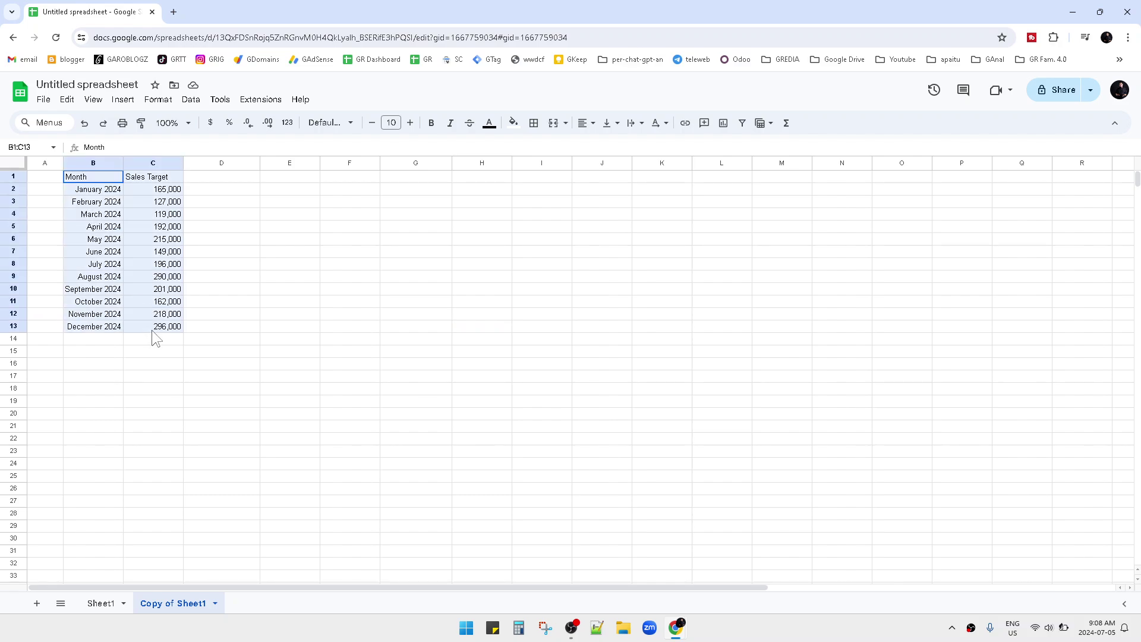
{"action": "left_click", "coordinate": [123, 611]}
{"action": "left_click", "coordinate": [184, 608]}
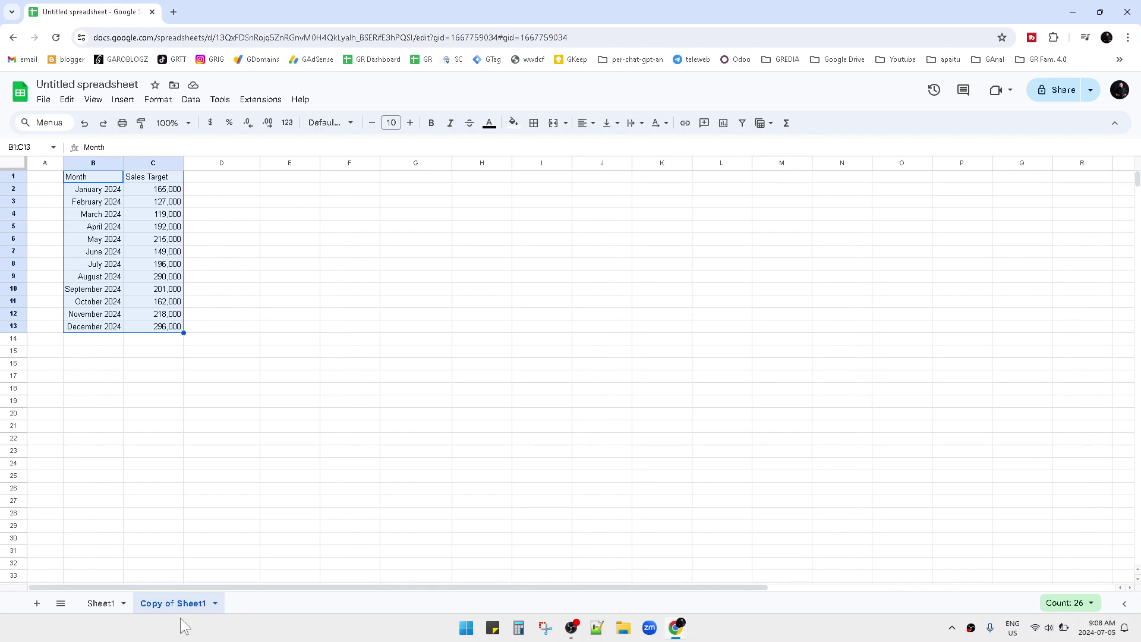
{"action": "left_click", "coordinate": [205, 451]}
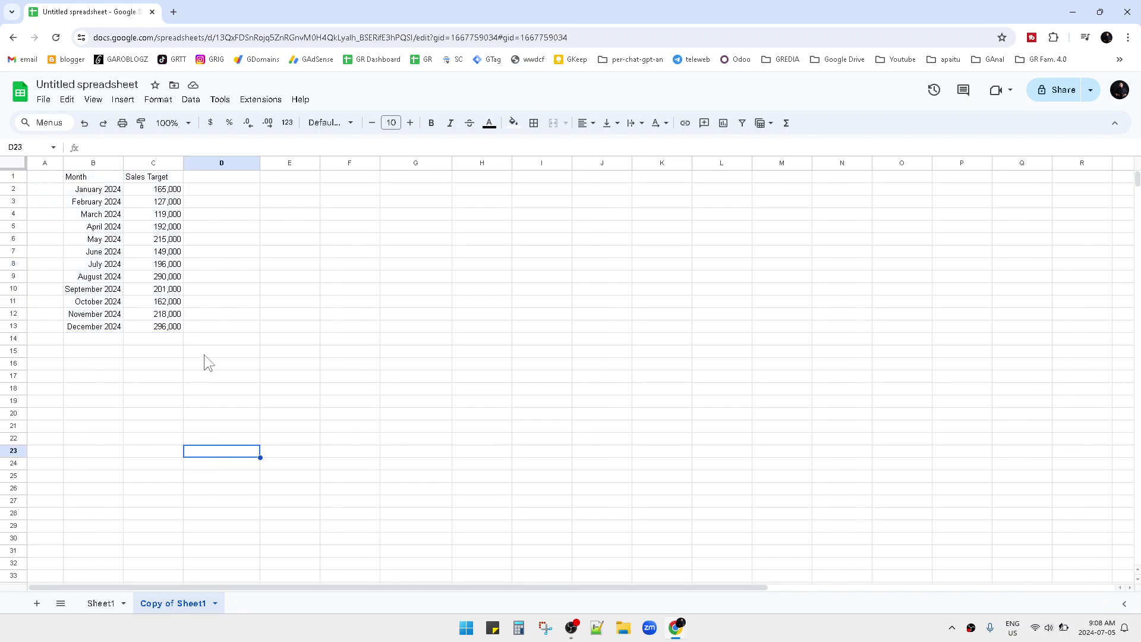
- Set the sheet zoom to 150% and enter the header "Daily target" in cell D1
{"action": "left_click", "coordinate": [211, 181]}
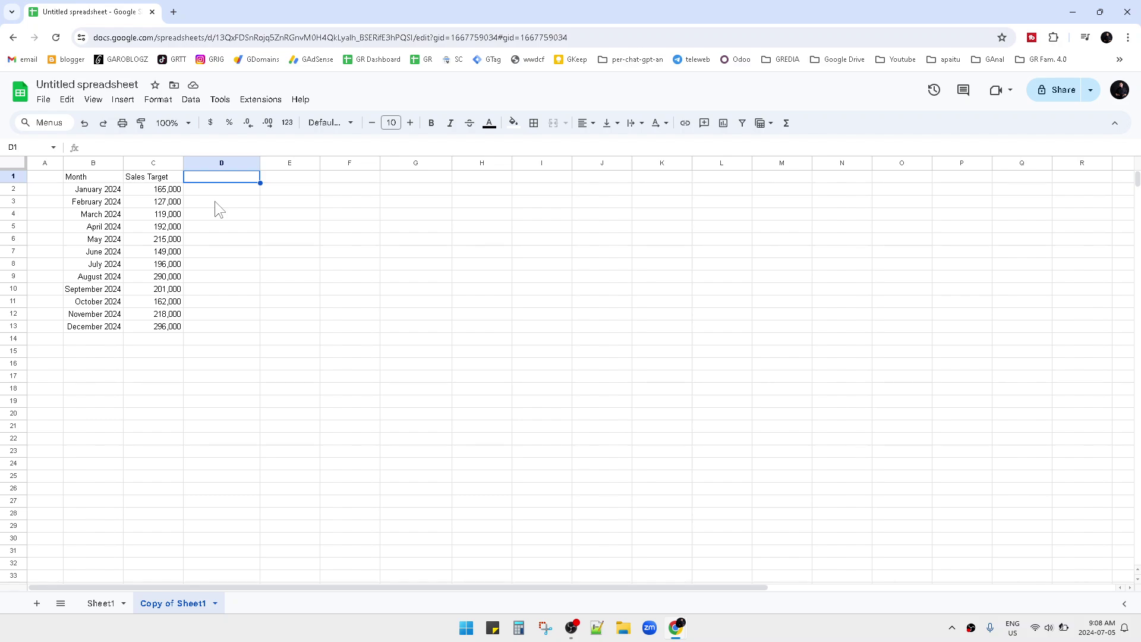
{"action": "type", "text": "Dai"}
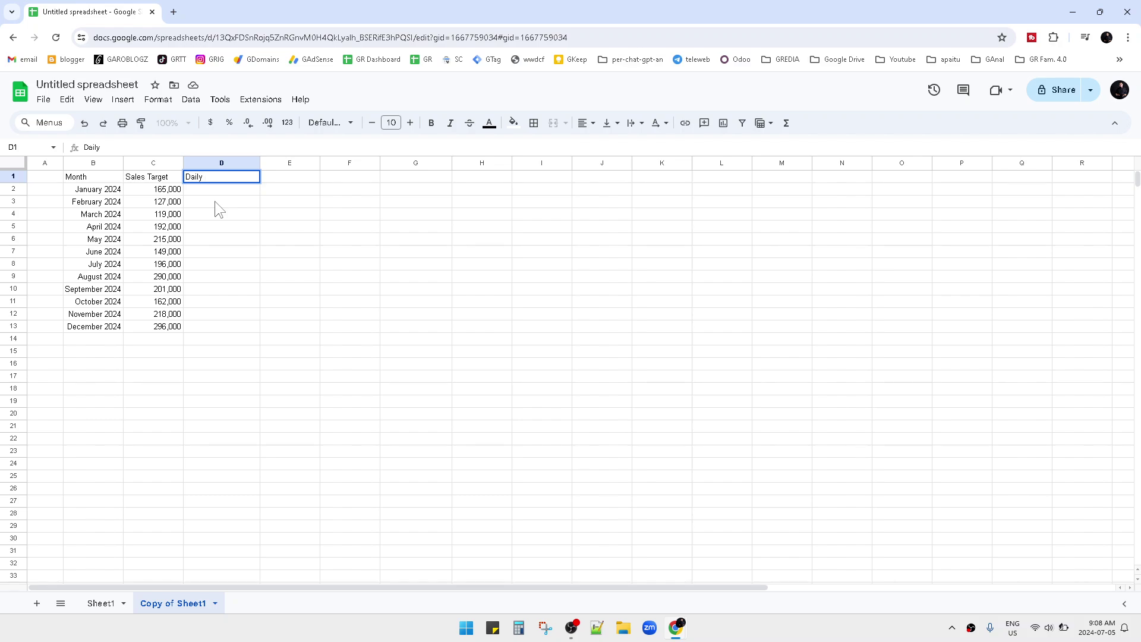
{"action": "type", "text": "ly"}
{"action": "key", "text": "Escape"}
{"action": "left_click", "coordinate": [177, 125]}
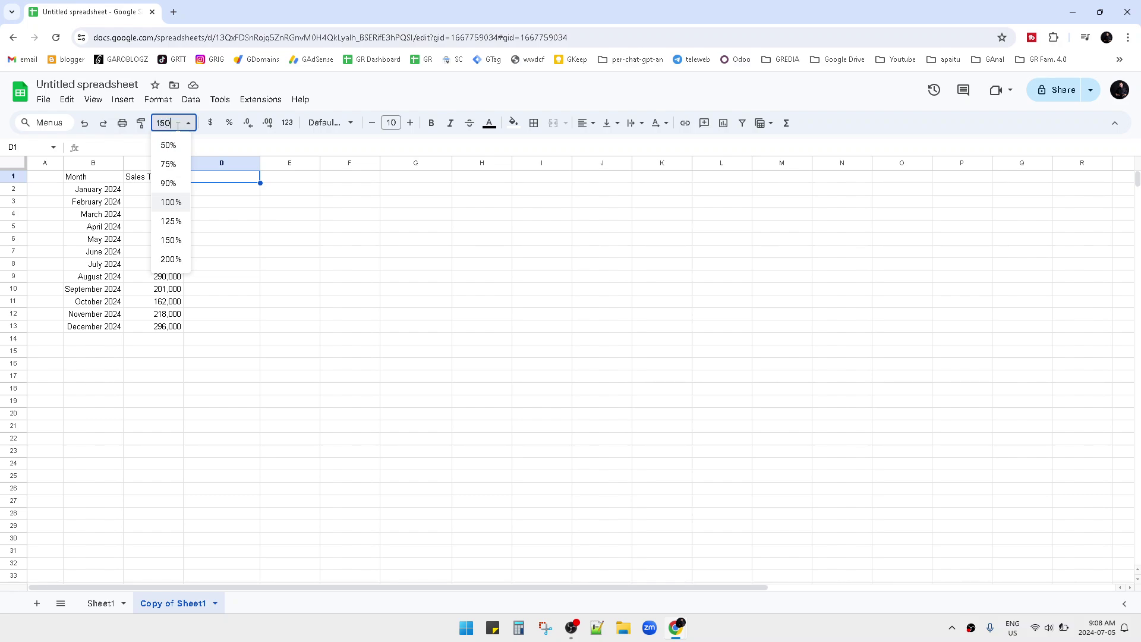
{"action": "left_click", "coordinate": [171, 240]}
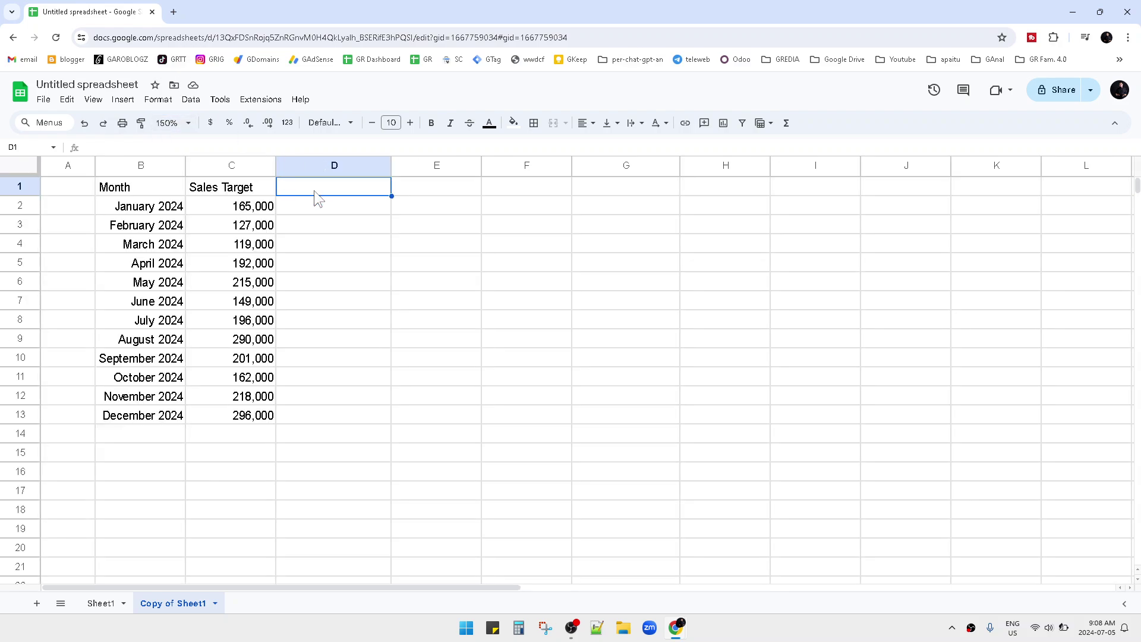
{"action": "type", "text": "Daily target"}
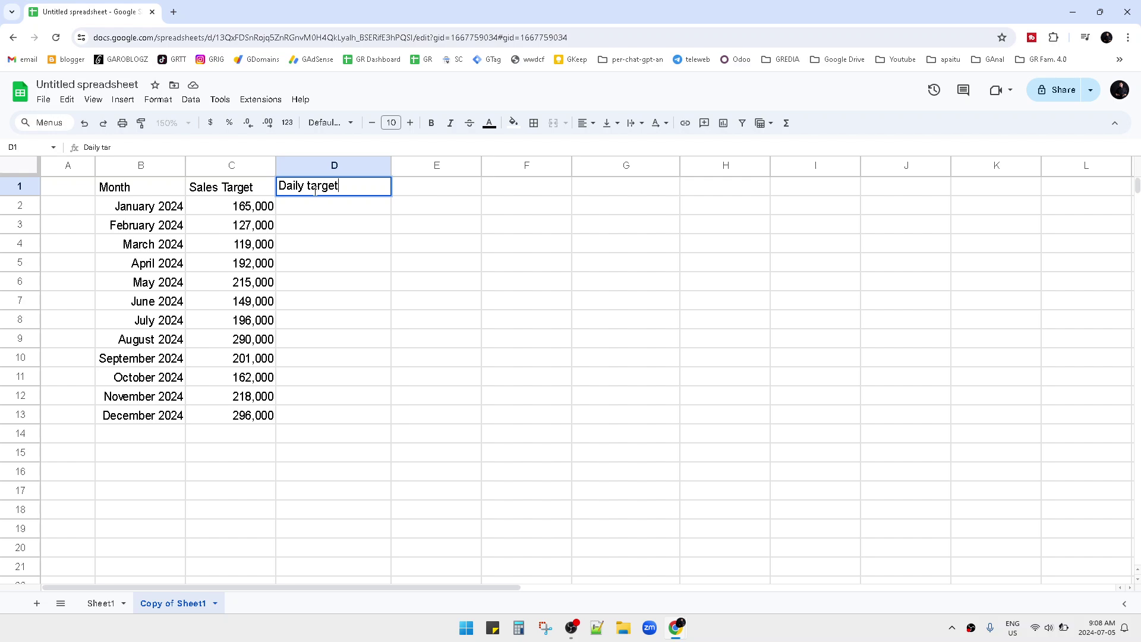
{"action": "key", "text": "Return"}
- Enter the formula =C2/30 in D2 to divide January's sales target by 30 days
{"action": "type", "text": "="}
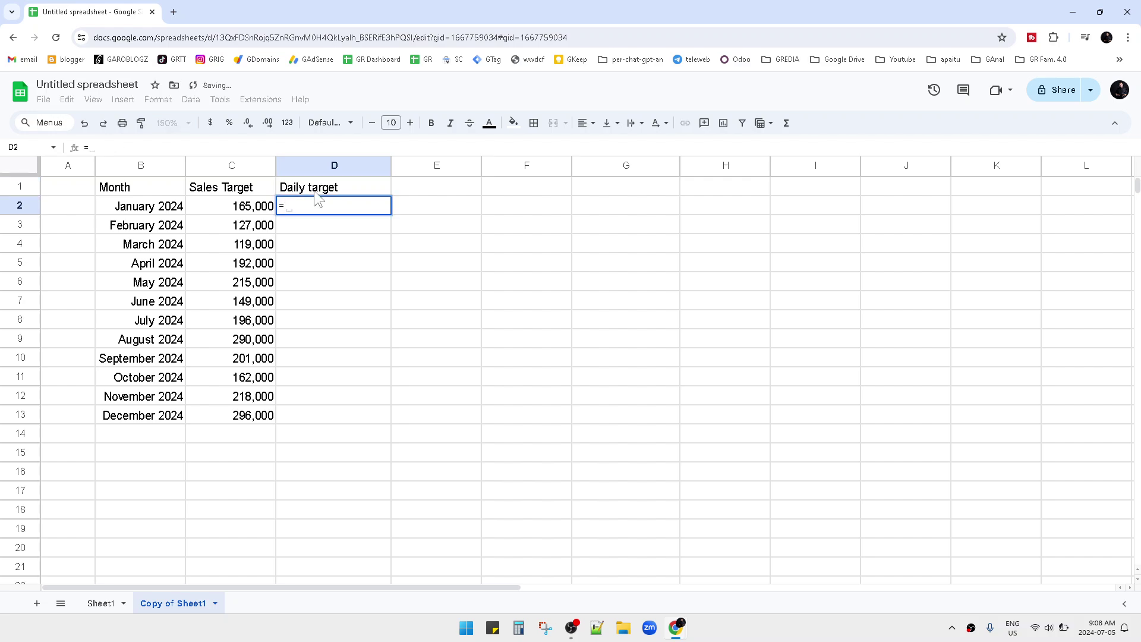
{"action": "key", "text": "Left"}
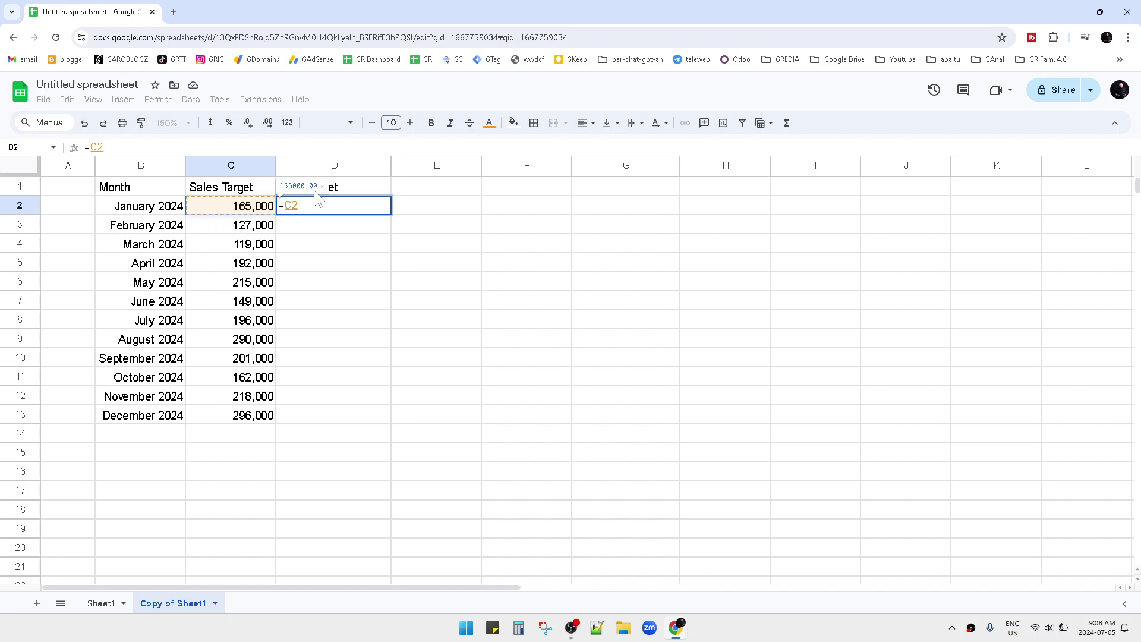
{"action": "type", "text": "/30"}
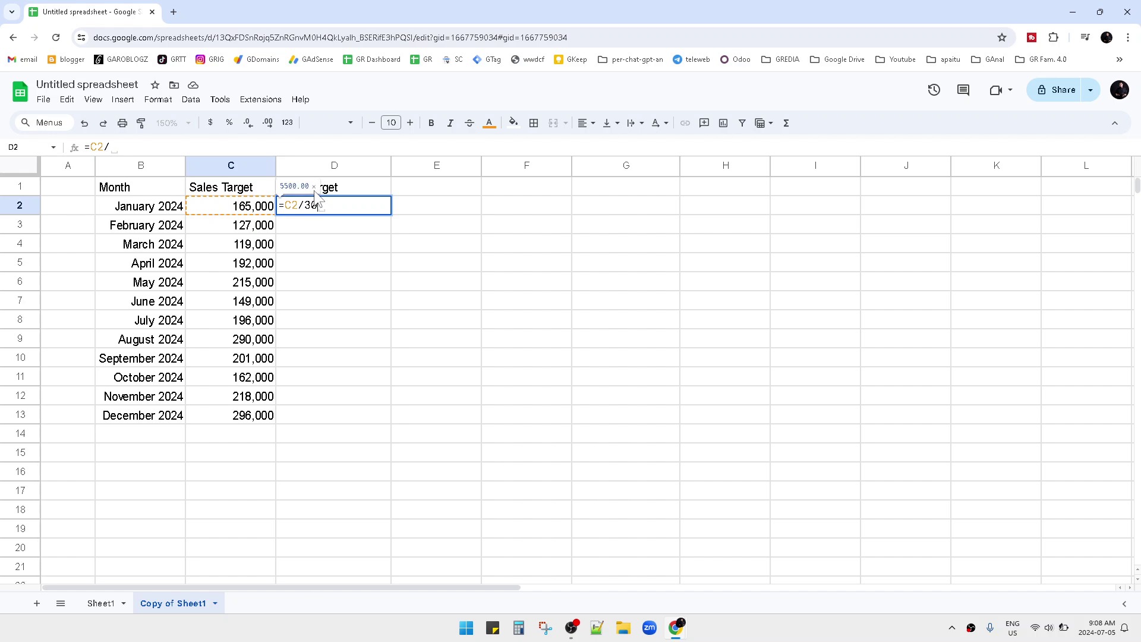
{"action": "key", "text": "Return"}
{"action": "key", "text": "Up"}
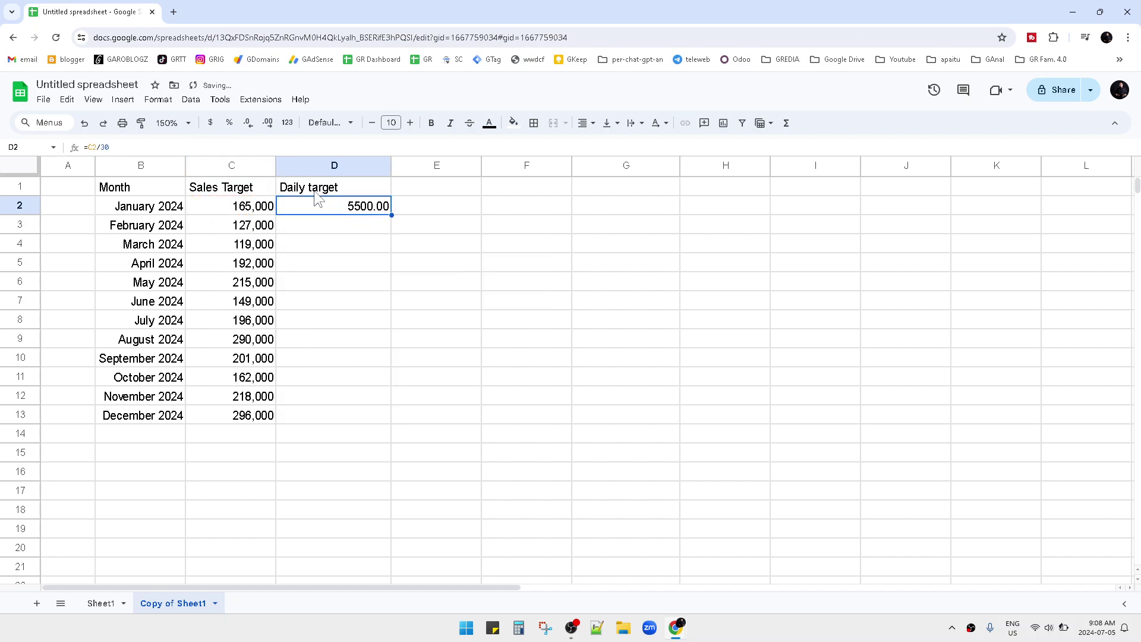
- In D2's formula, replace the divisor 30 with an opening parenthesis and EOMONTH(B2,0), and preview the date that function returns
{"action": "double_click", "coordinate": [318, 199]}
{"action": "key", "text": "BackSpace"}
{"action": "key", "text": "BackSpace"}
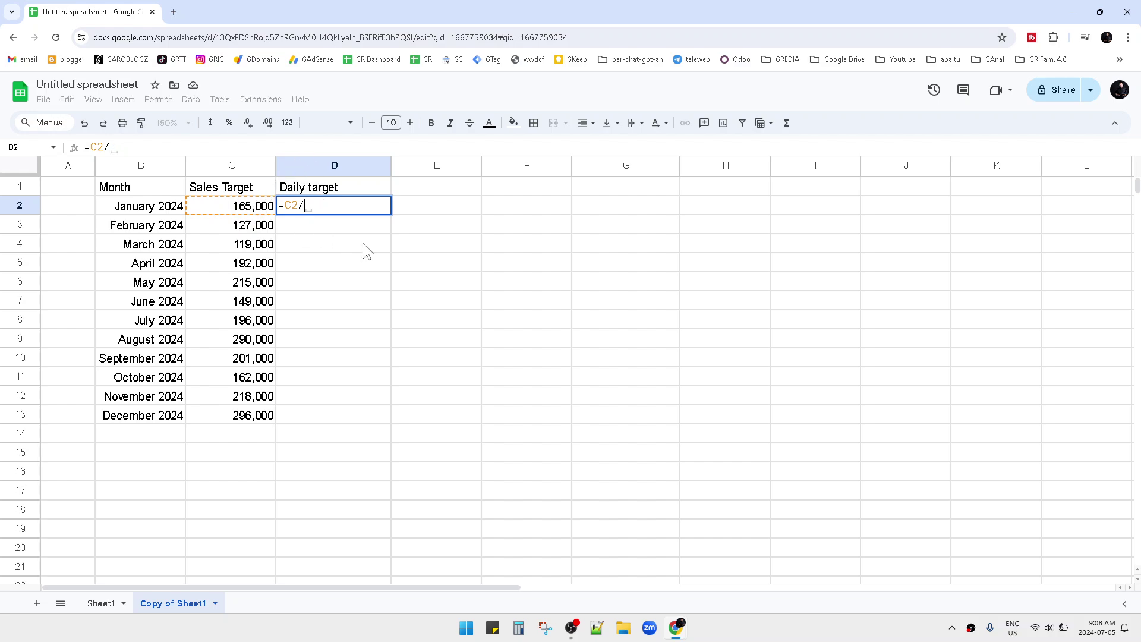
{"action": "type", "text": "(eom"}
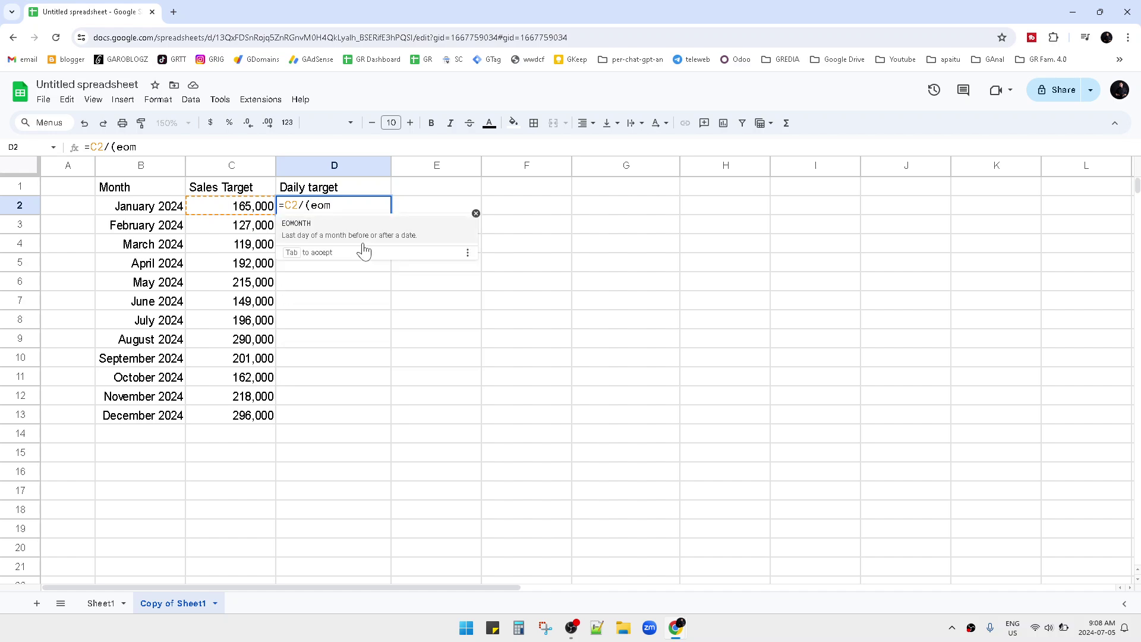
{"action": "key", "text": "Tab"}
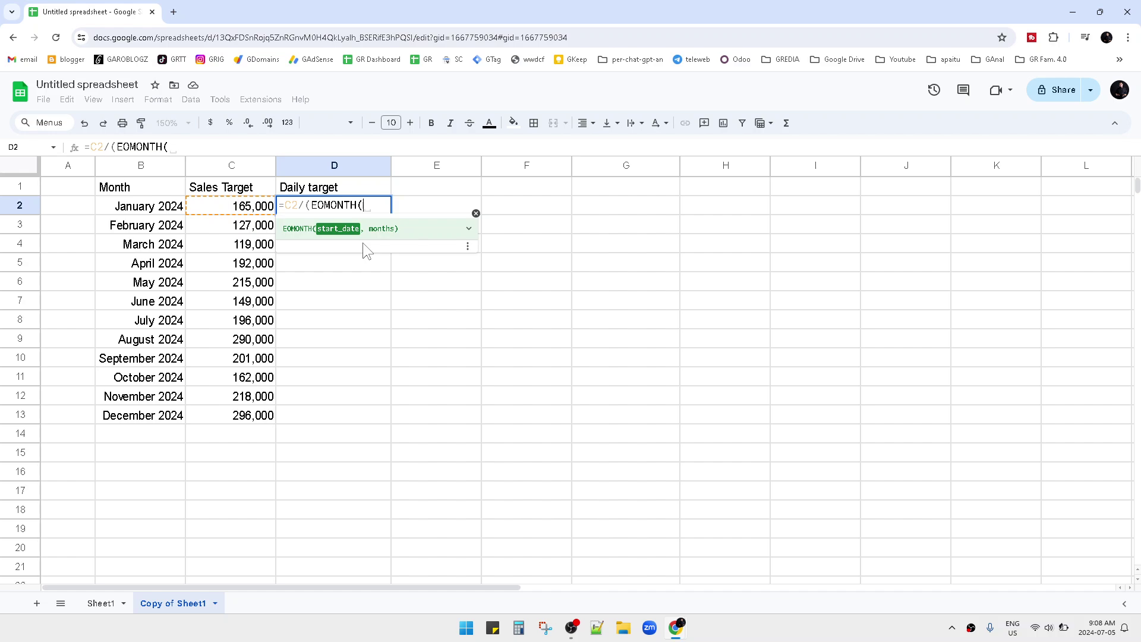
{"action": "left_click", "coordinate": [157, 212]}
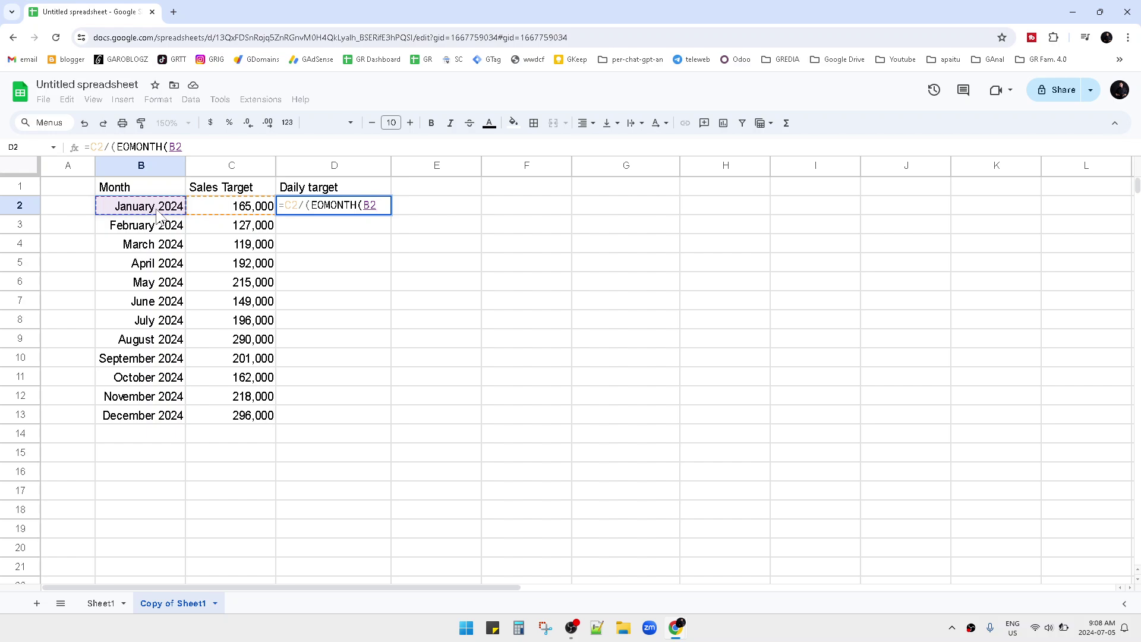
{"action": "type", "text": ",0"}
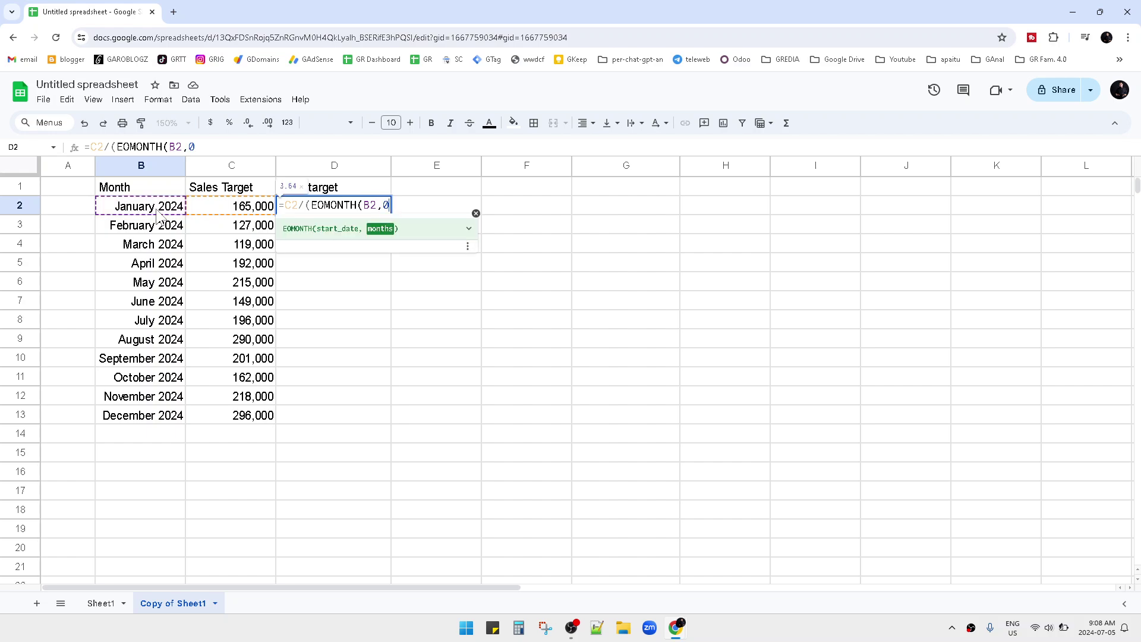
{"action": "type", "text": ")"}
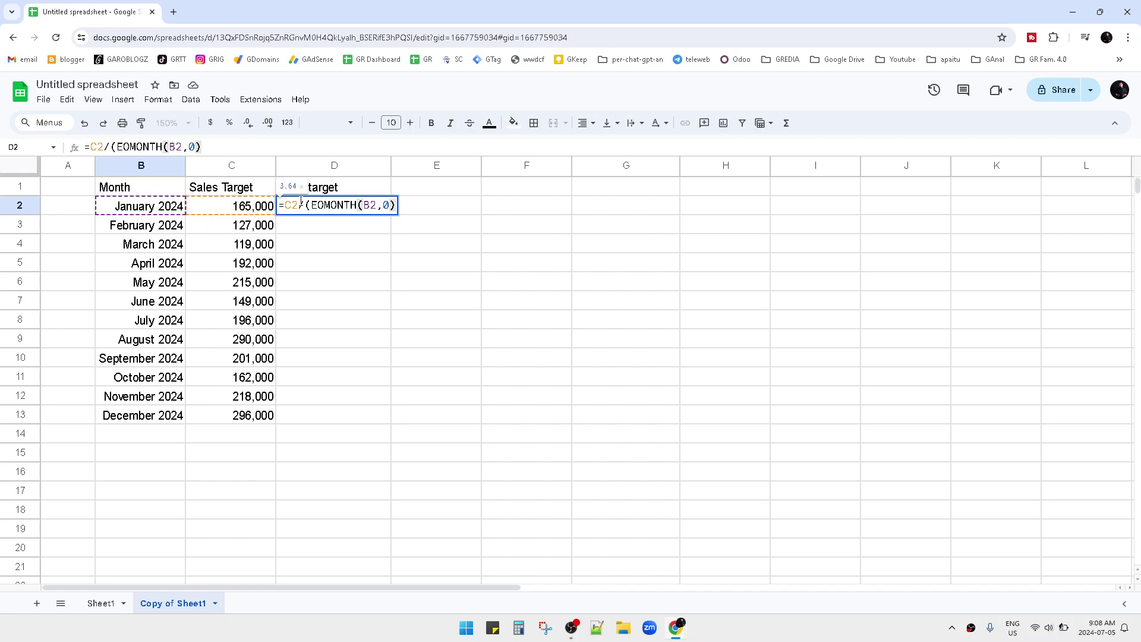
{"action": "left_click_drag", "start_coordinate": [312, 206], "coordinate": [405, 207]}
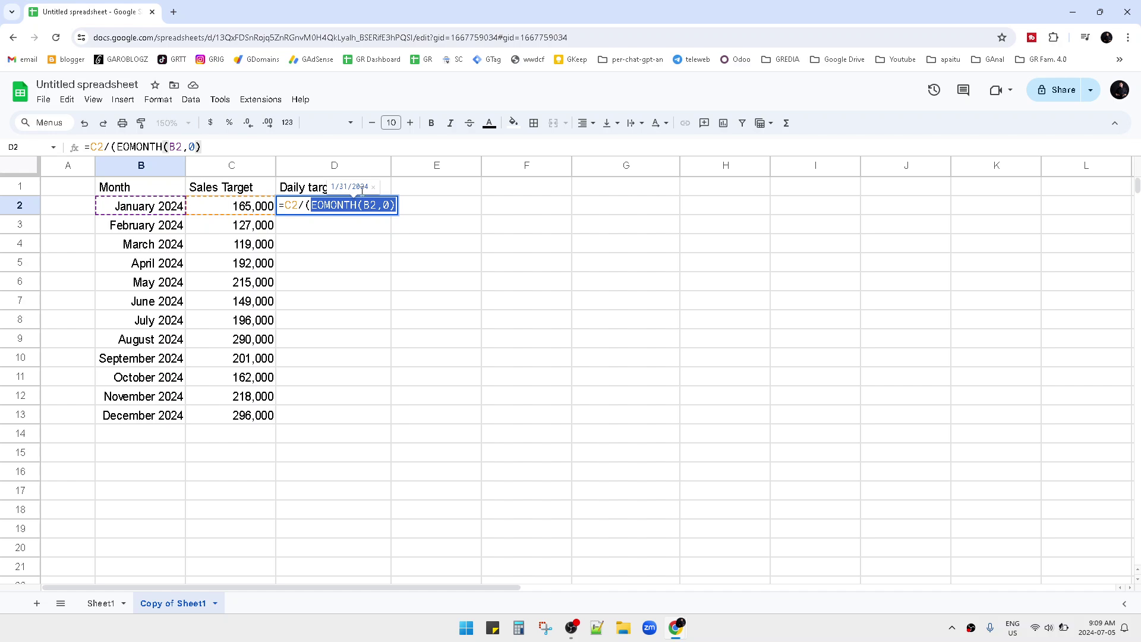
{"action": "left_click", "coordinate": [396, 206]}
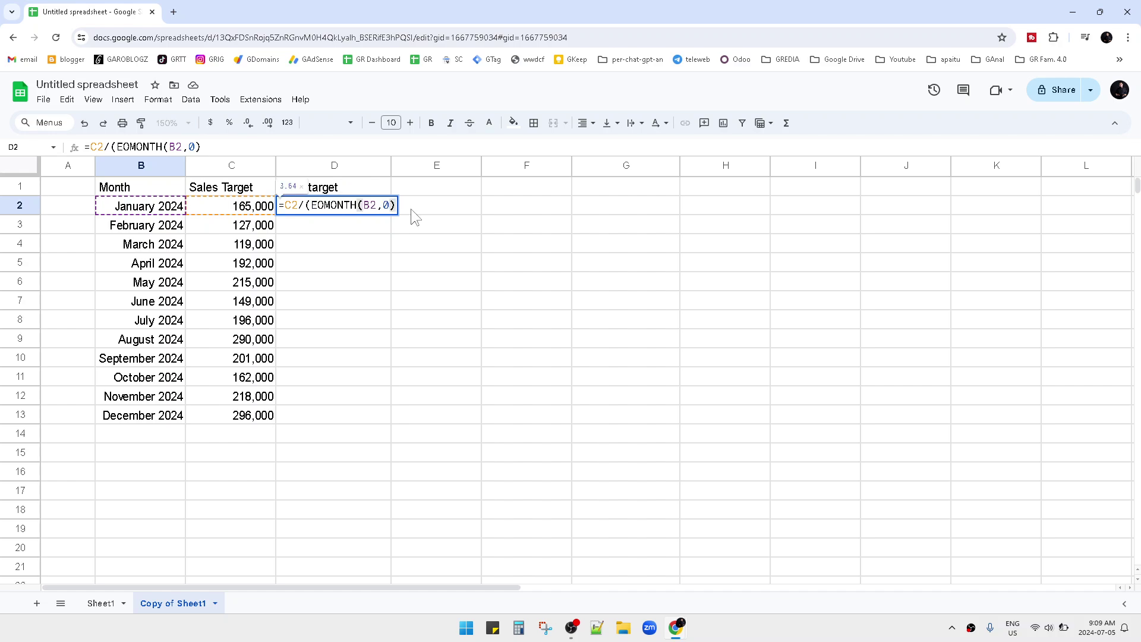
- Subtract EOMONTH(B2,-1) inside the divisor and complete D2's formula as =C2/(EOMONTH(B2,0)-EOMONTH(B2,-1))
{"action": "type", "text": "-"}
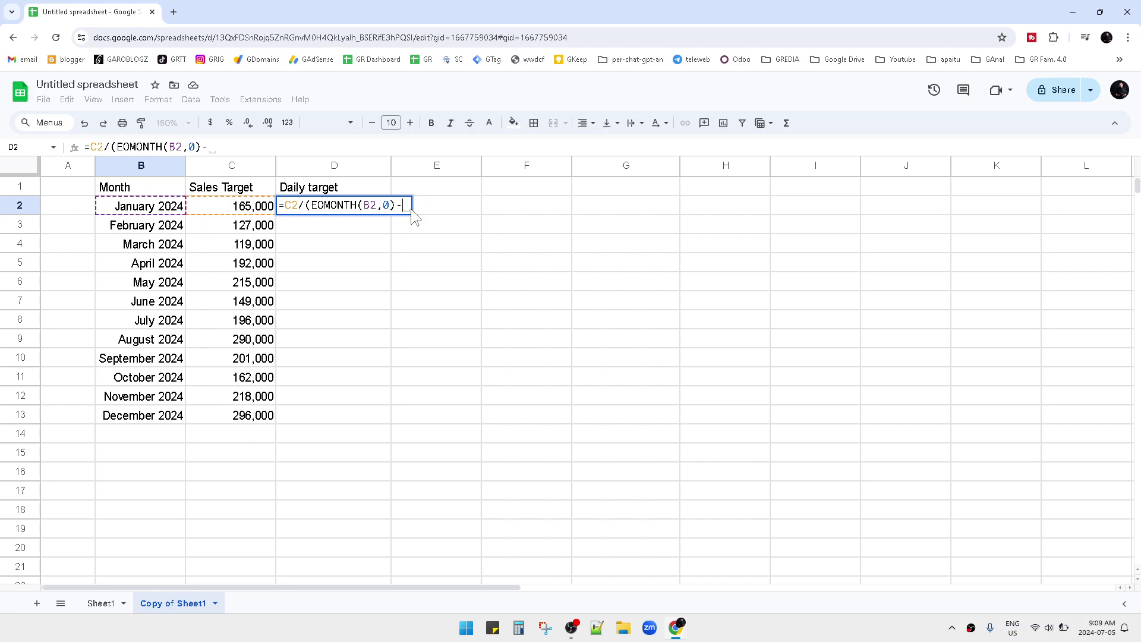
{"action": "type", "text": "EOMONTH("}
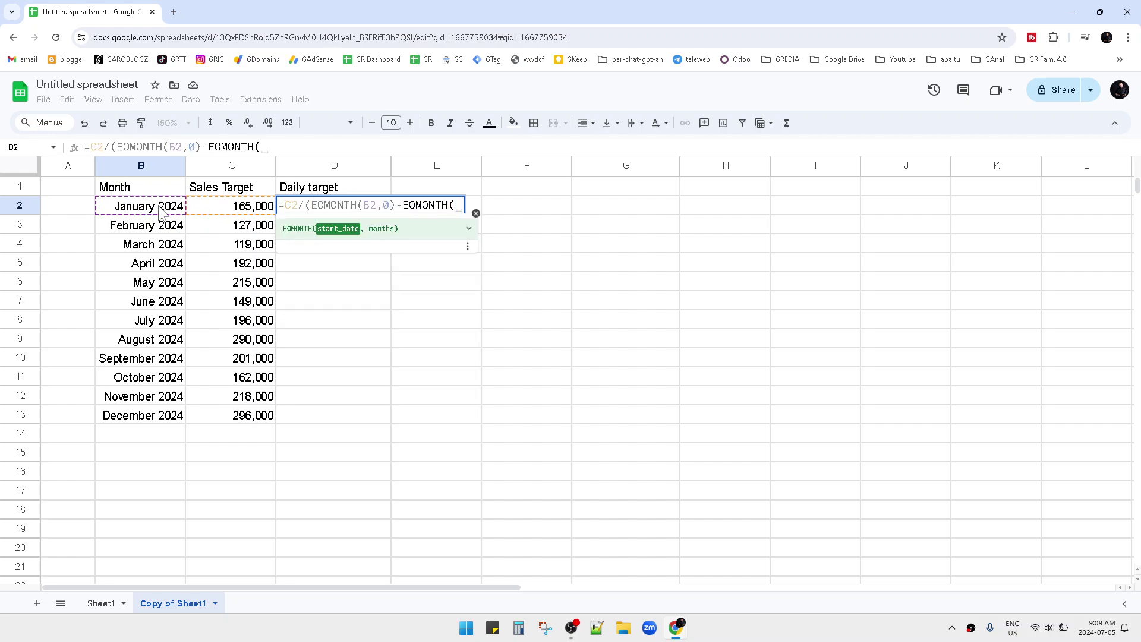
{"action": "left_click", "coordinate": [161, 209]}
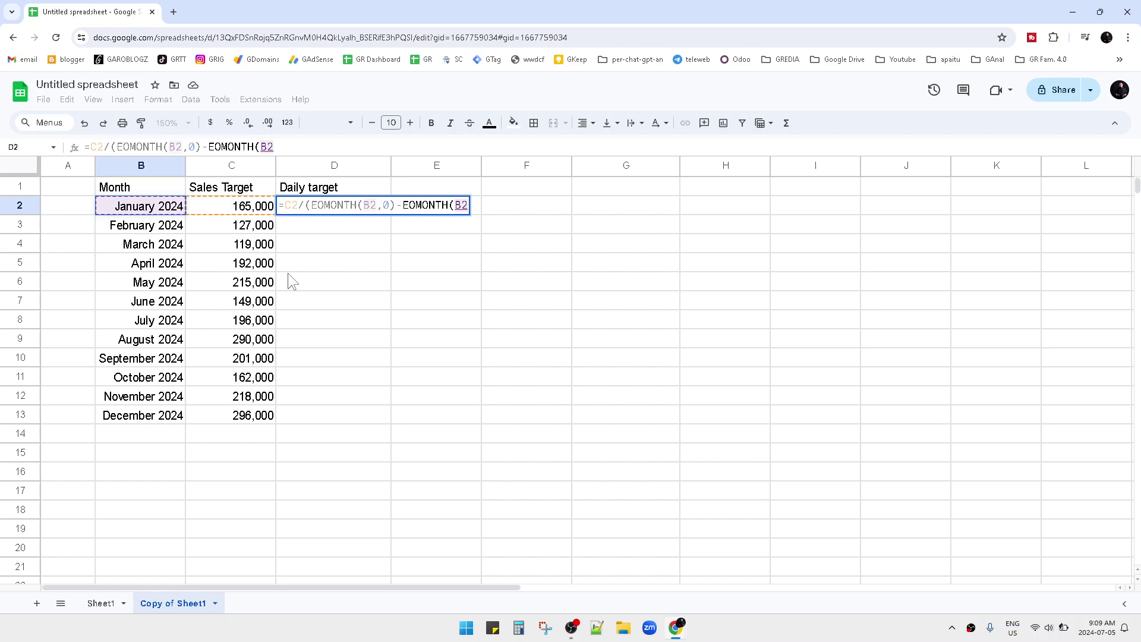
{"action": "type", "text": ","}
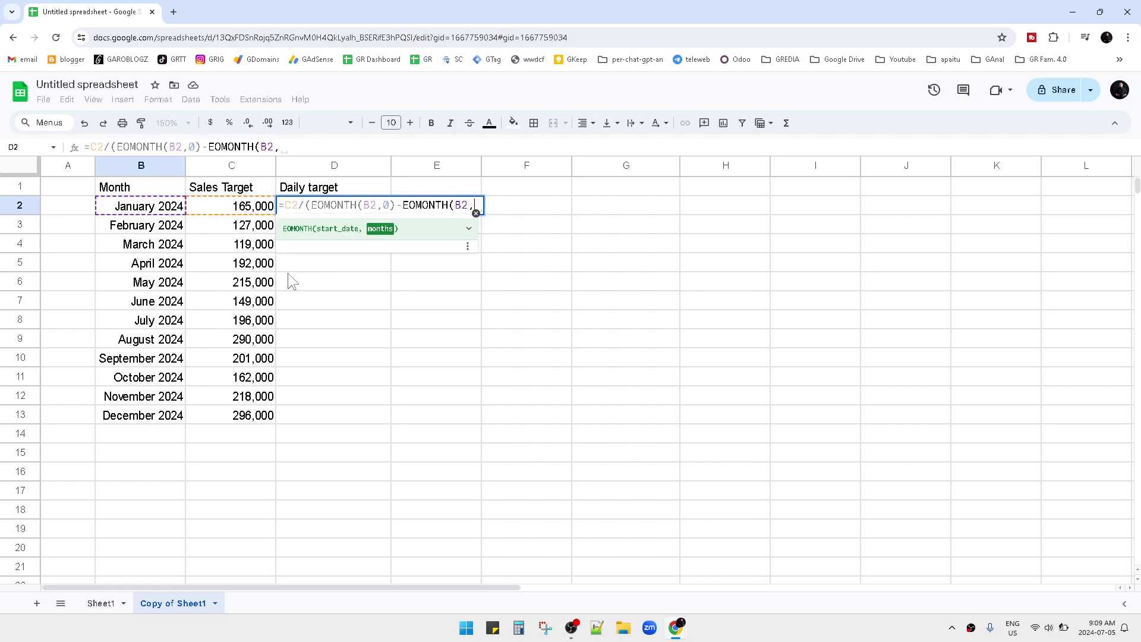
{"action": "type", "text": "-1"}
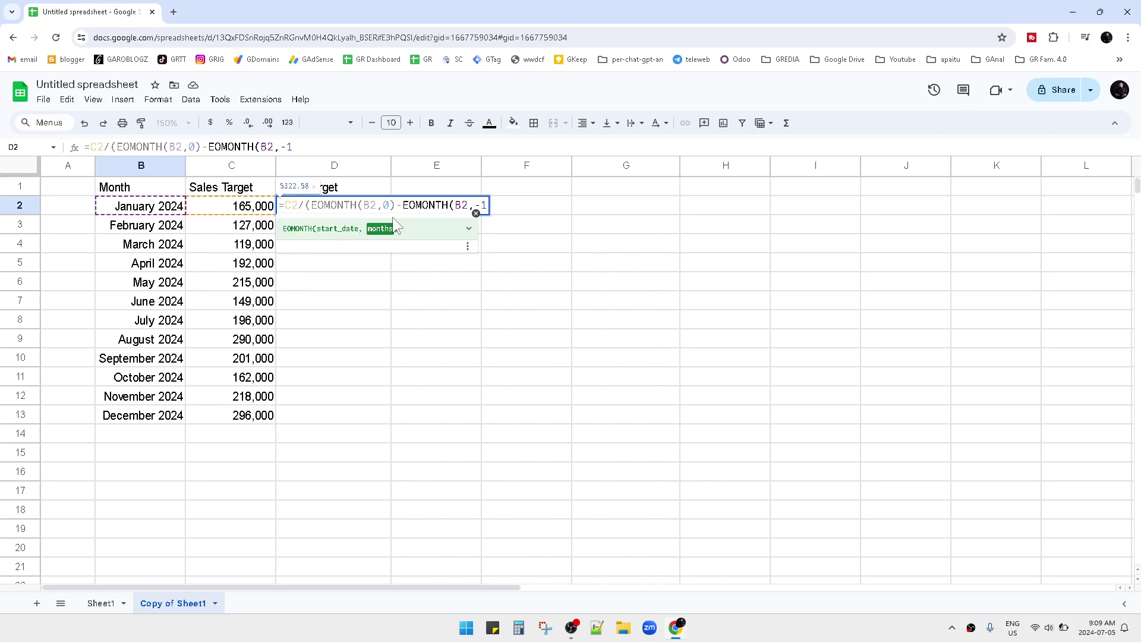
{"action": "left_click_drag", "start_coordinate": [402, 206], "coordinate": [488, 206]}
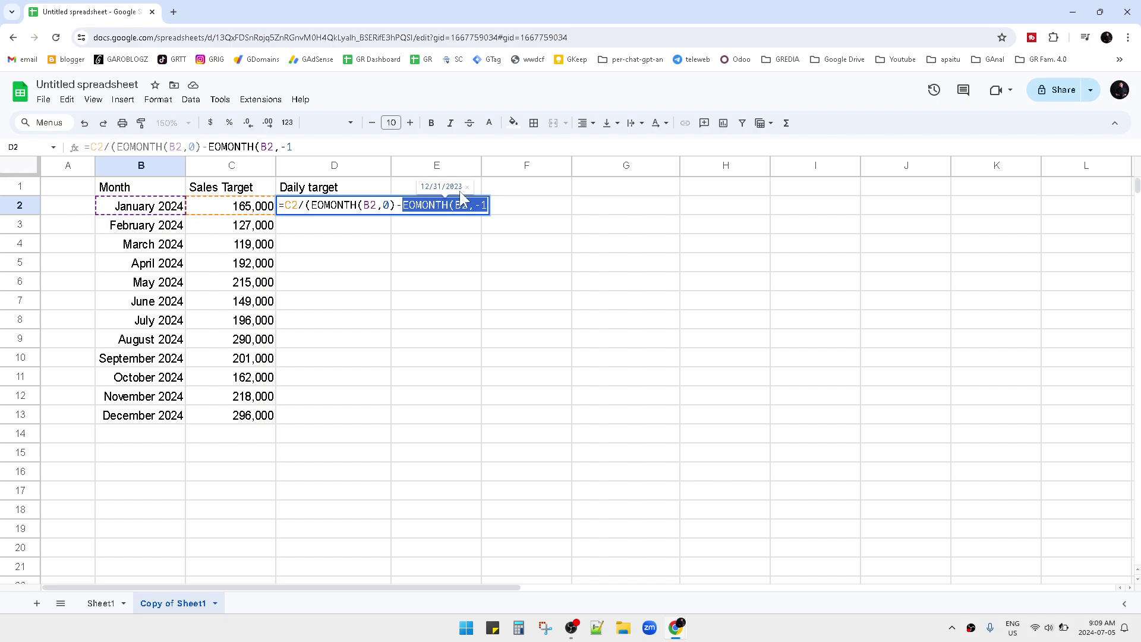
{"action": "key", "text": "Right"}
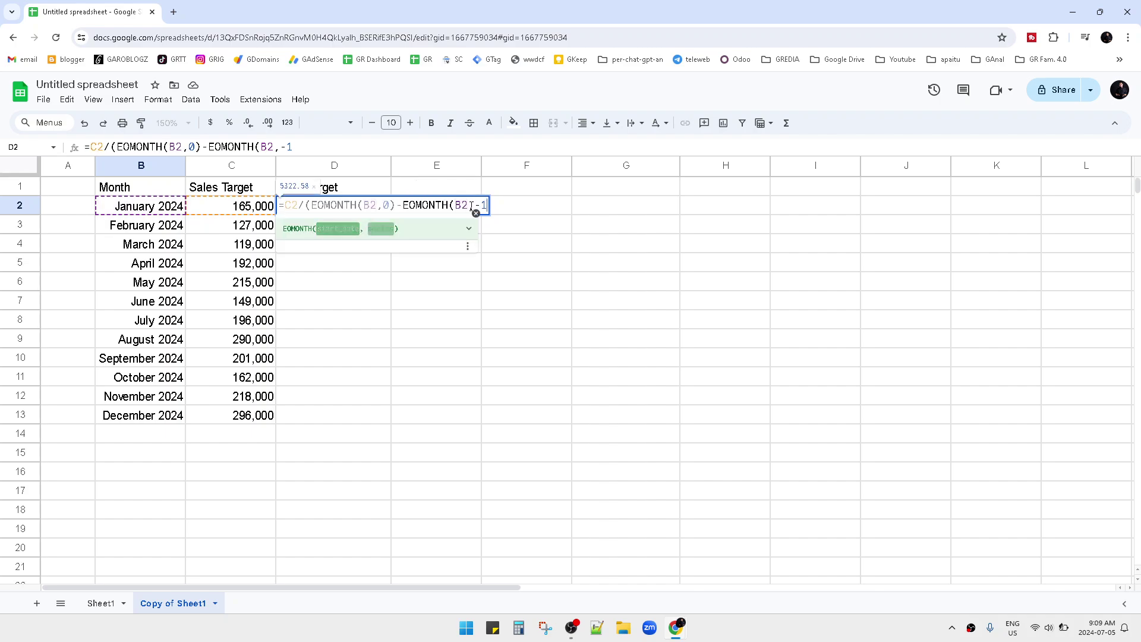
{"action": "type", "text": "))"}
{"action": "key", "text": "Return"}
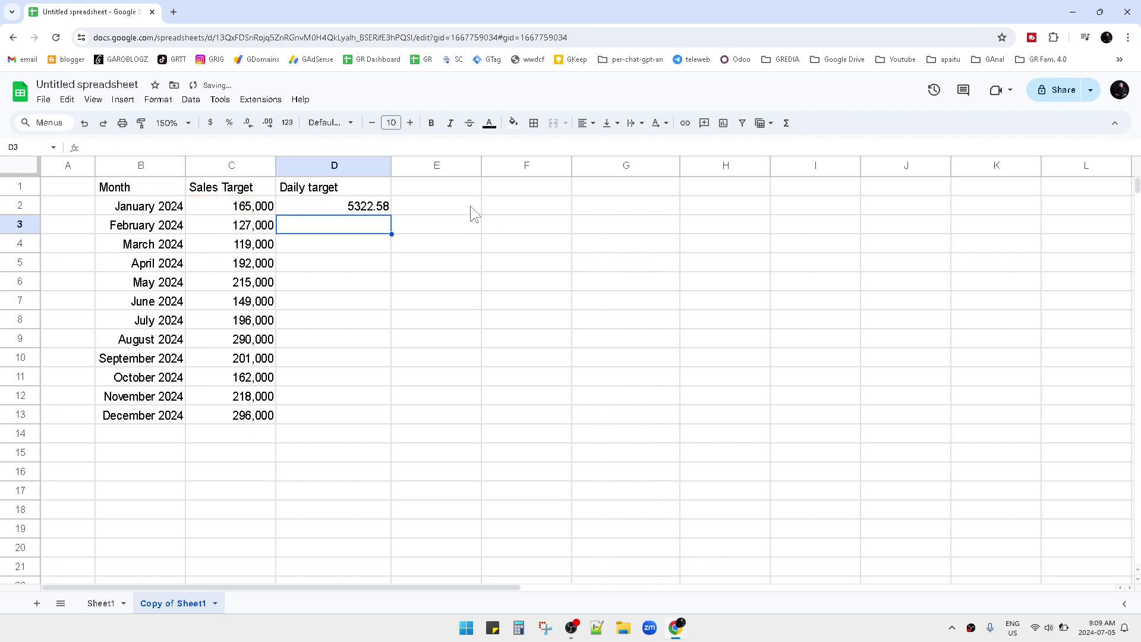
- Fill the daily target formula from D2 down through D13 and check the copied formula in the March row
{"action": "left_click_drag", "start_coordinate": [350, 211], "coordinate": [329, 411]}
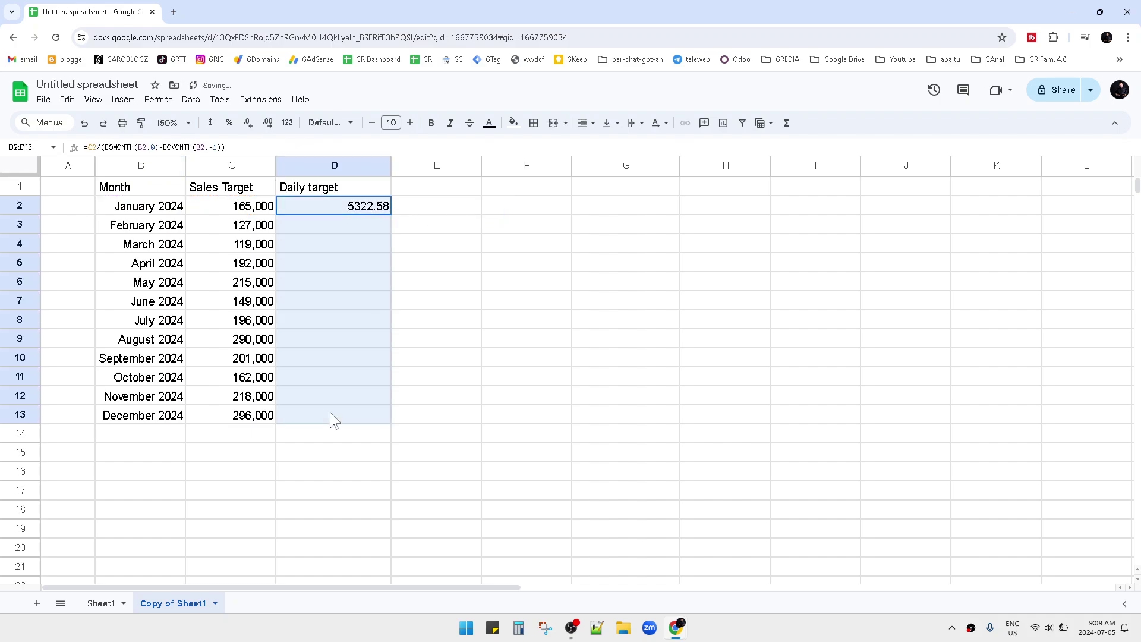
{"action": "key", "text": "ctrl+d"}
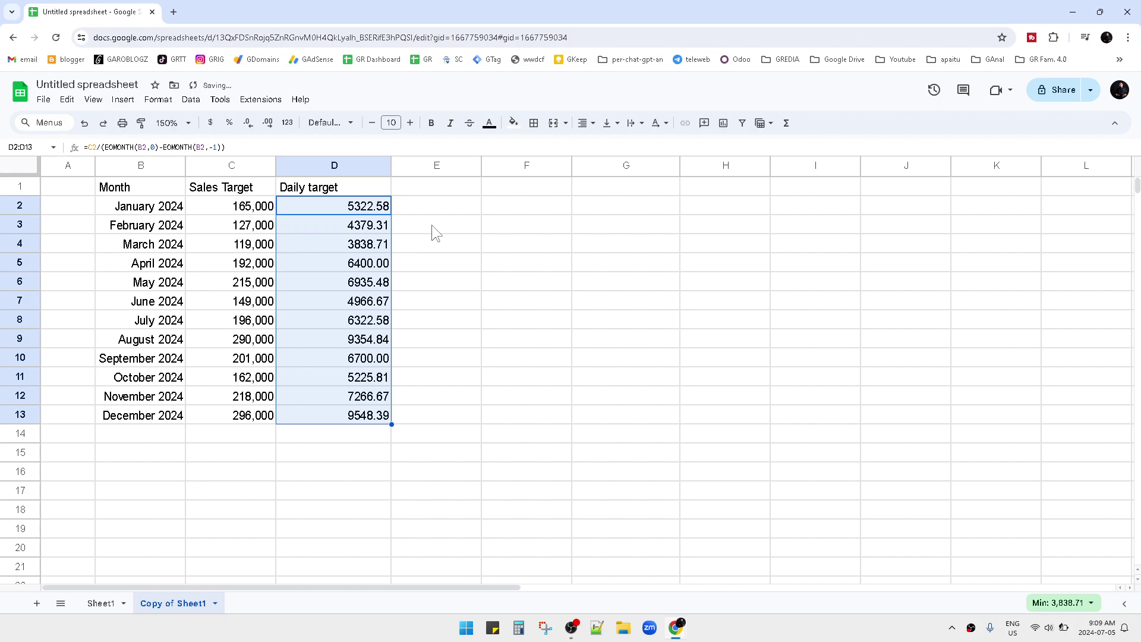
{"action": "left_click", "coordinate": [344, 250]}
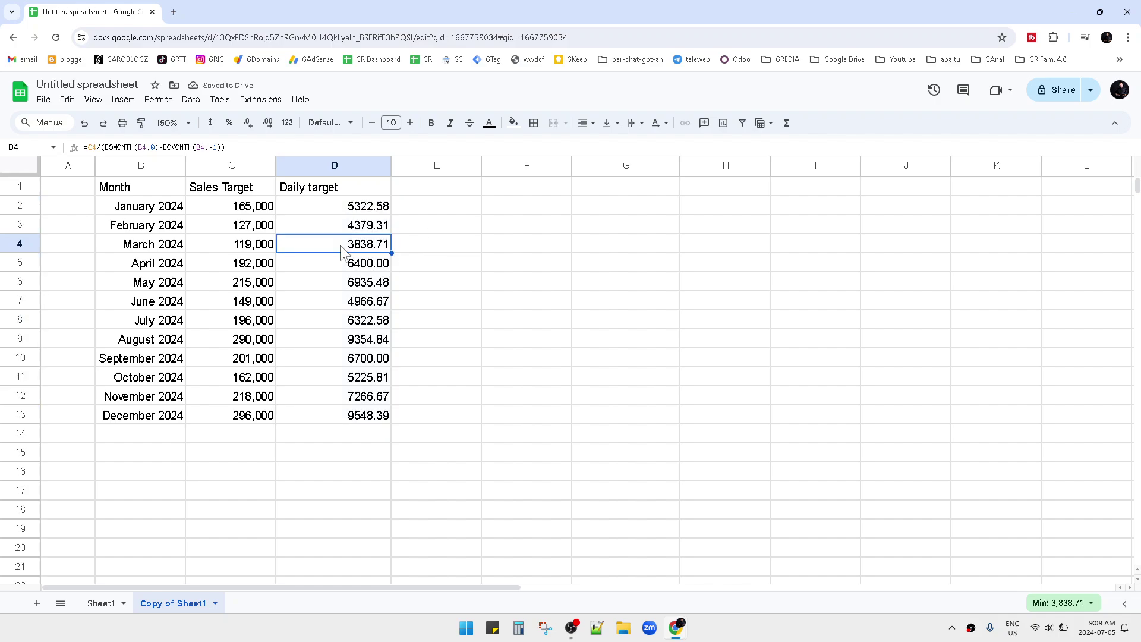
{"action": "left_click", "coordinate": [346, 213]}
{"action": "left_click", "coordinate": [70, 193]}
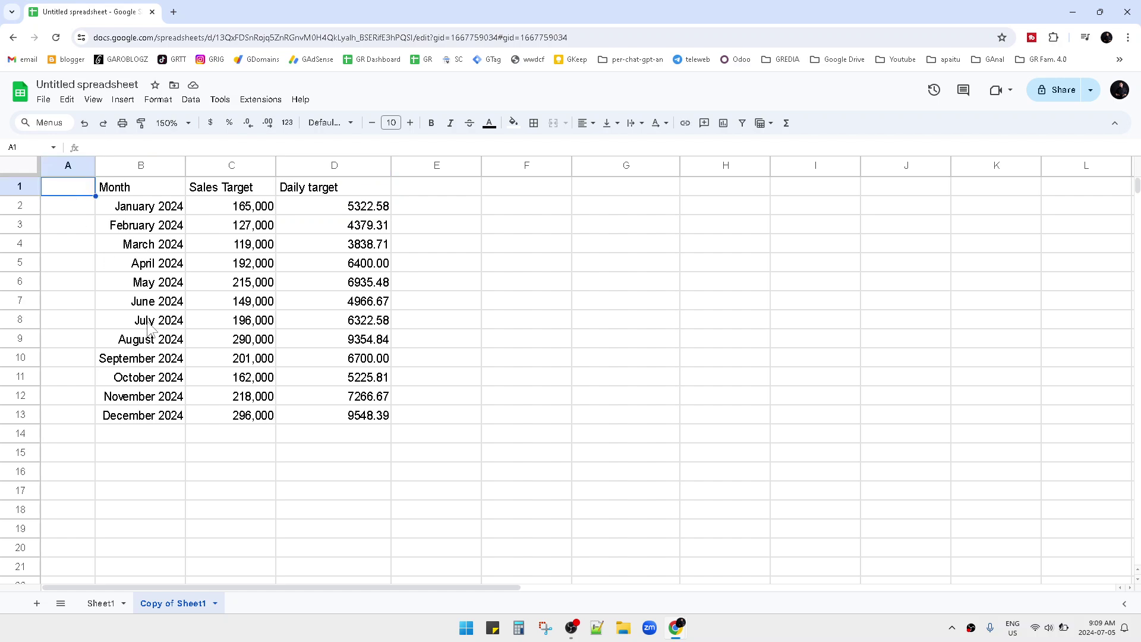
- Enter the header Month -n in cell A1 above the empty column beside the months
{"action": "type", "text": "Mon"}
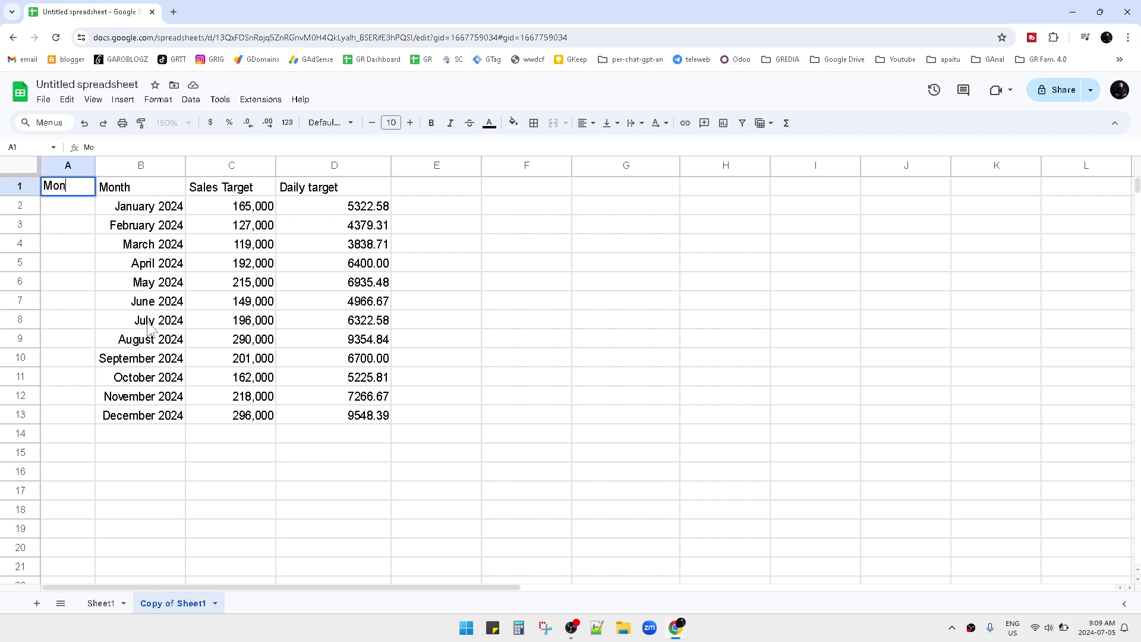
{"action": "type", "text": "th -n"}
{"action": "key", "text": "Return"}
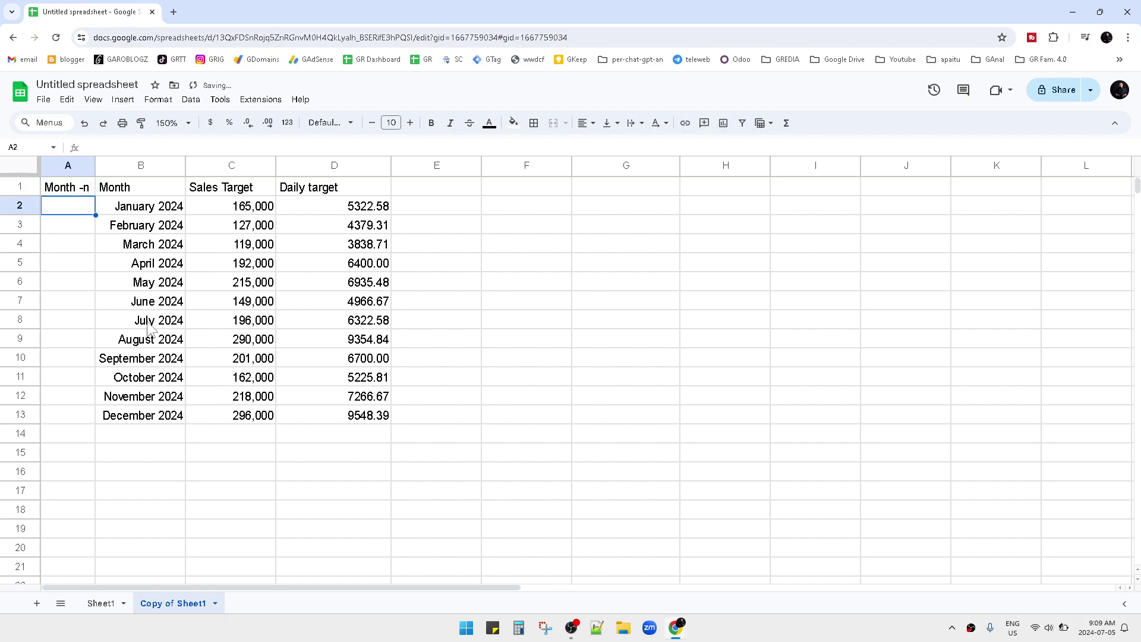
{"action": "type", "text": "=monh"}
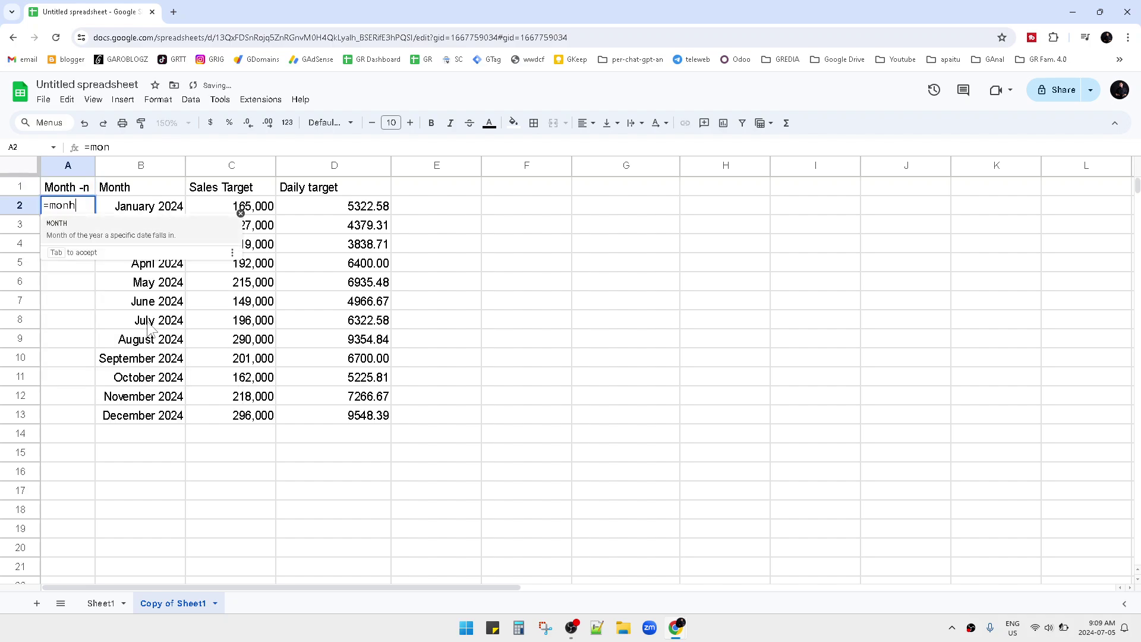
{"action": "key", "text": "BackSpace"}
{"action": "type", "text": "th"}
{"action": "key", "text": "Tab"}
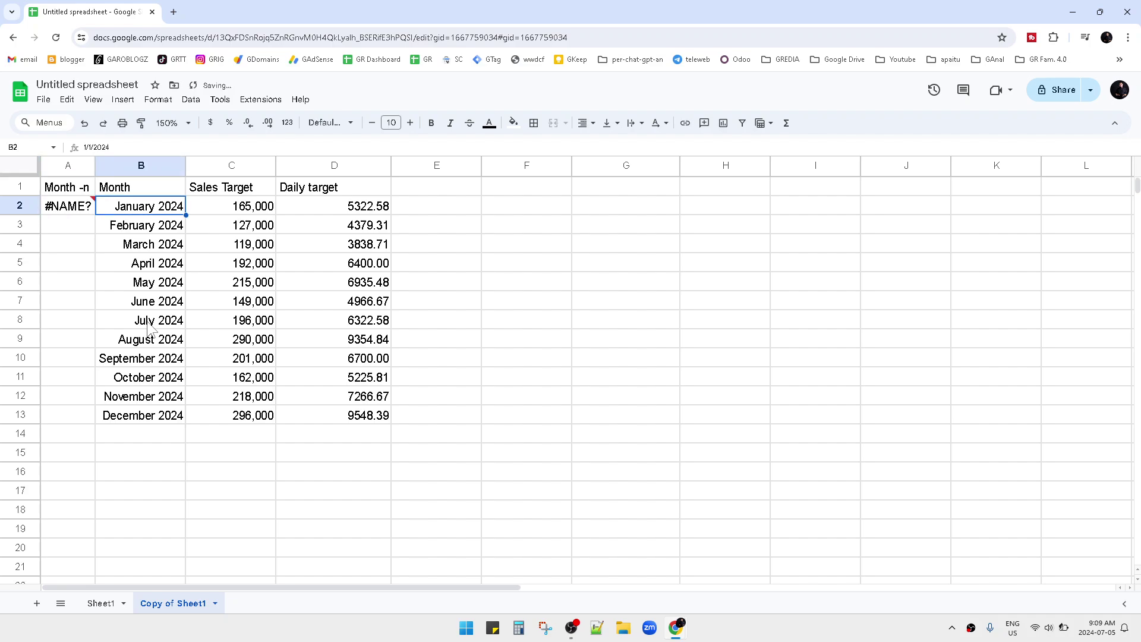
{"action": "key", "text": "Left"}
- Enter the formula =MONTH(B2) in A2 to get January's month number
{"action": "type", "text": "=month"}
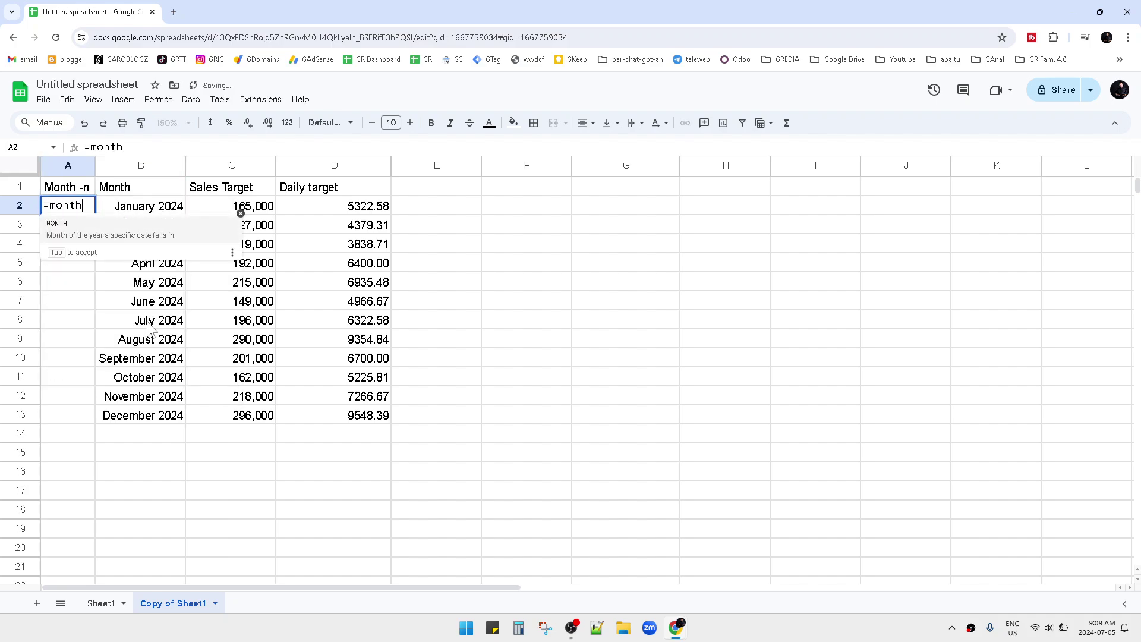
{"action": "key", "text": "Tab"}
{"action": "left_click", "coordinate": [156, 209]}
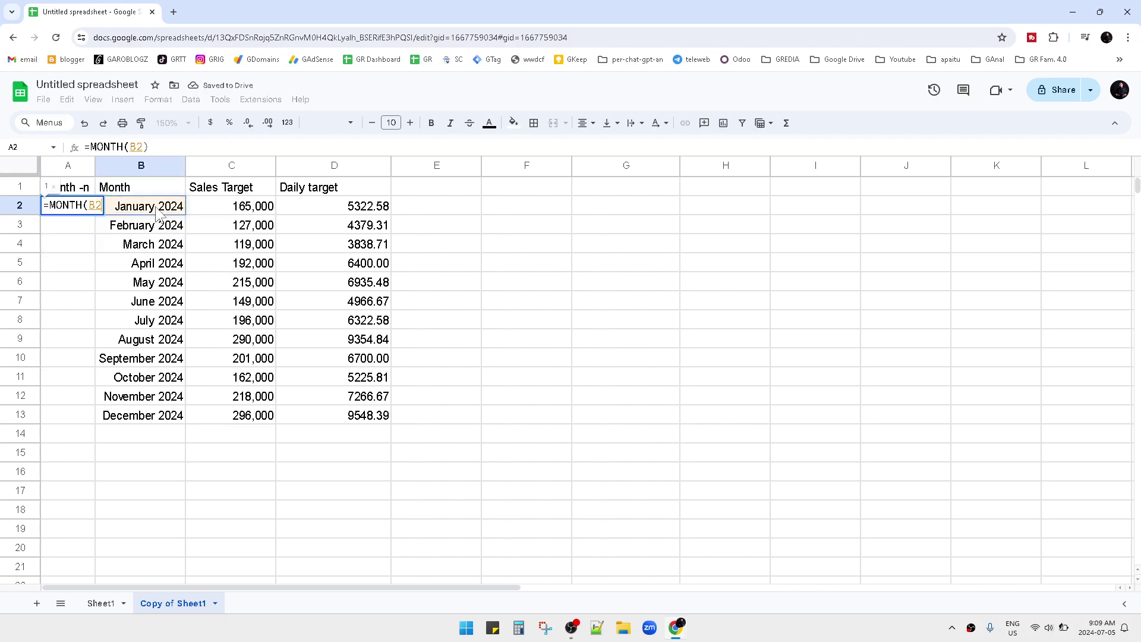
{"action": "type", "text": ")"}
{"action": "key", "text": "Return"}
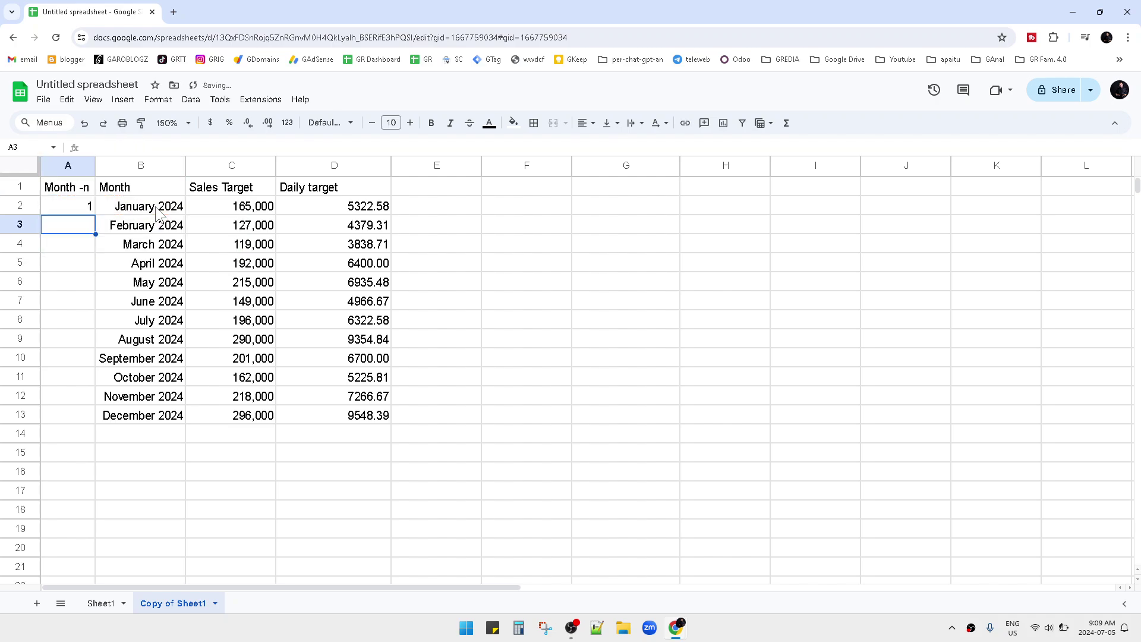
- Fill the month number formula from A2 down through A13
{"action": "key", "text": "Right"}
{"action": "key", "text": "ctrl+Down"}
{"action": "key", "text": "Left"}
{"action": "key", "text": "ctrl+shift+Up"}
{"action": "key", "text": "ctrl+d"}
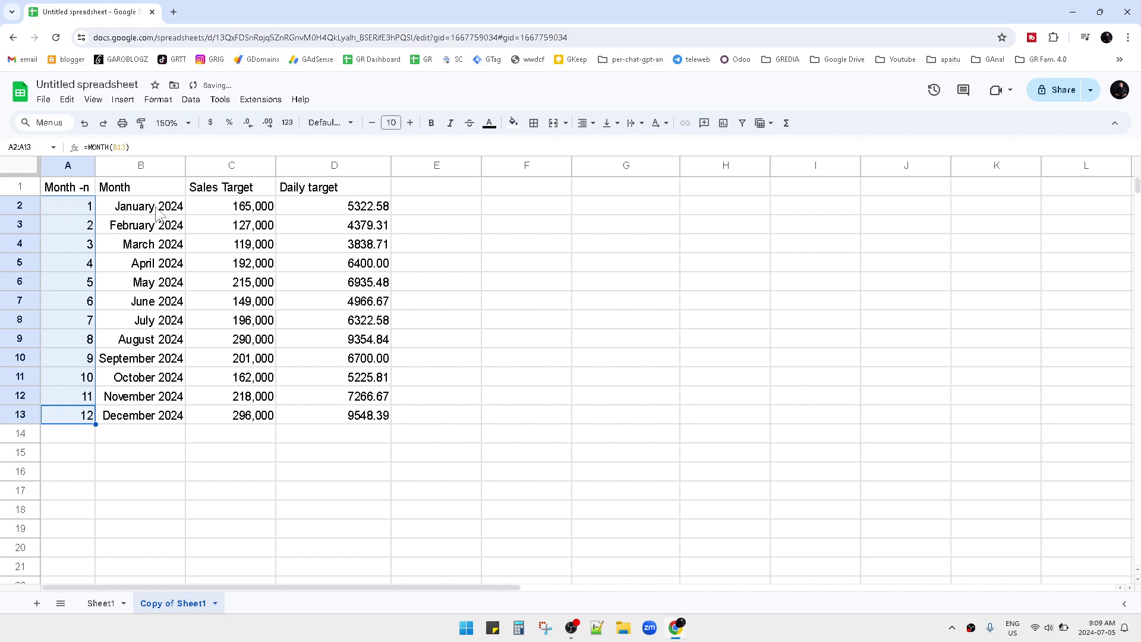
- Start a second table with the headers Date in F1 and Daily Target in G1
{"action": "left_click", "coordinate": [511, 186]}
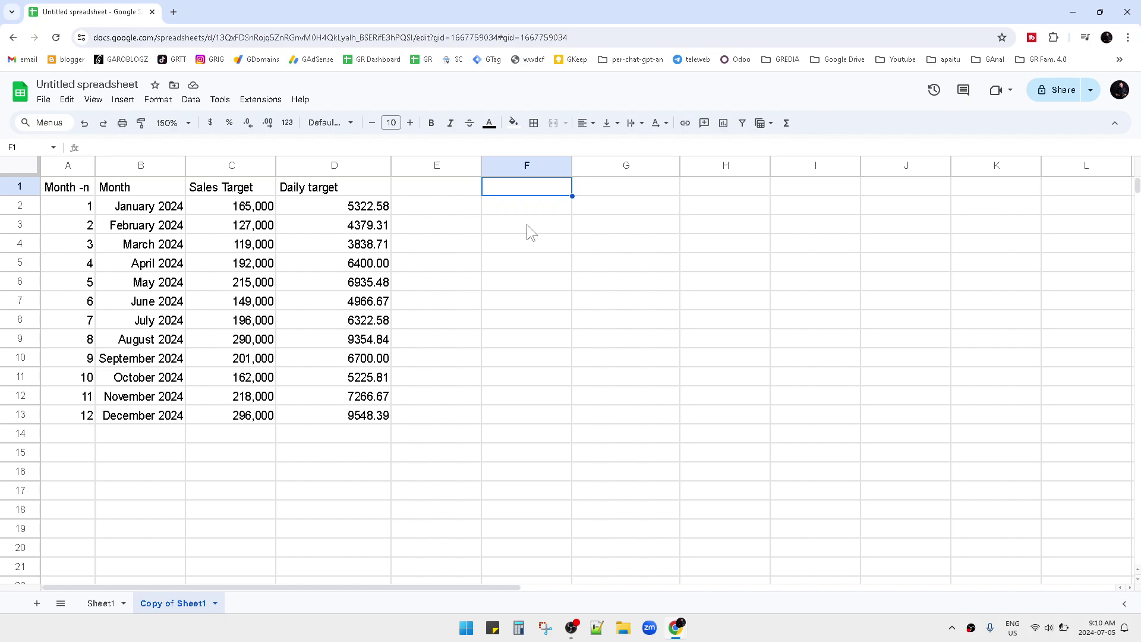
{"action": "type", "text": "Date"}
{"action": "key", "text": "Tab"}
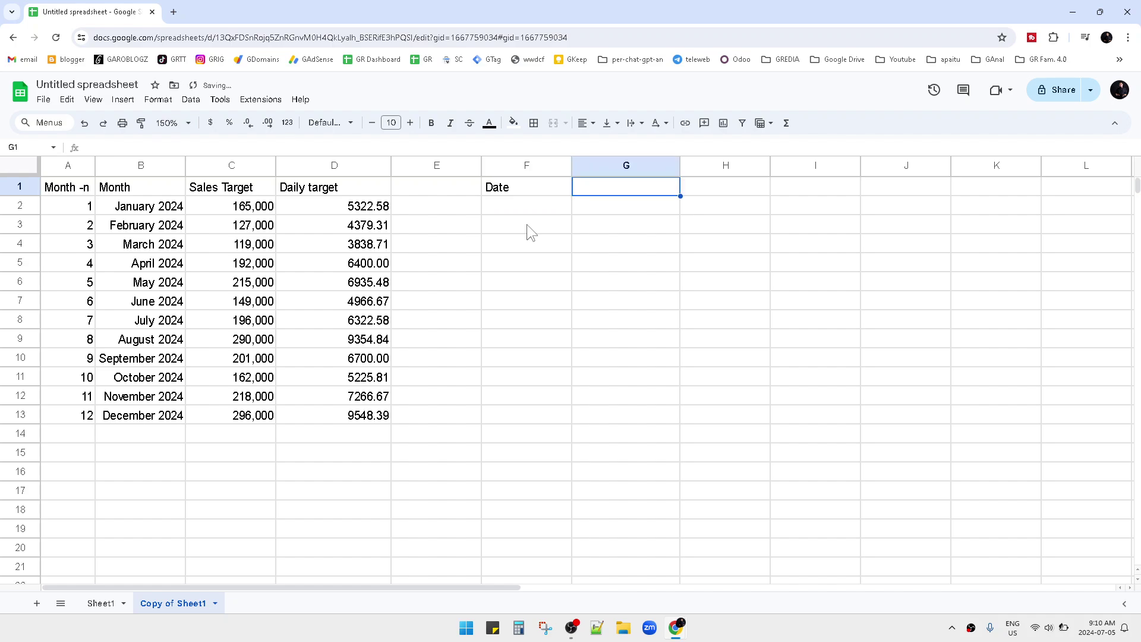
{"action": "type", "text": "Dail"}
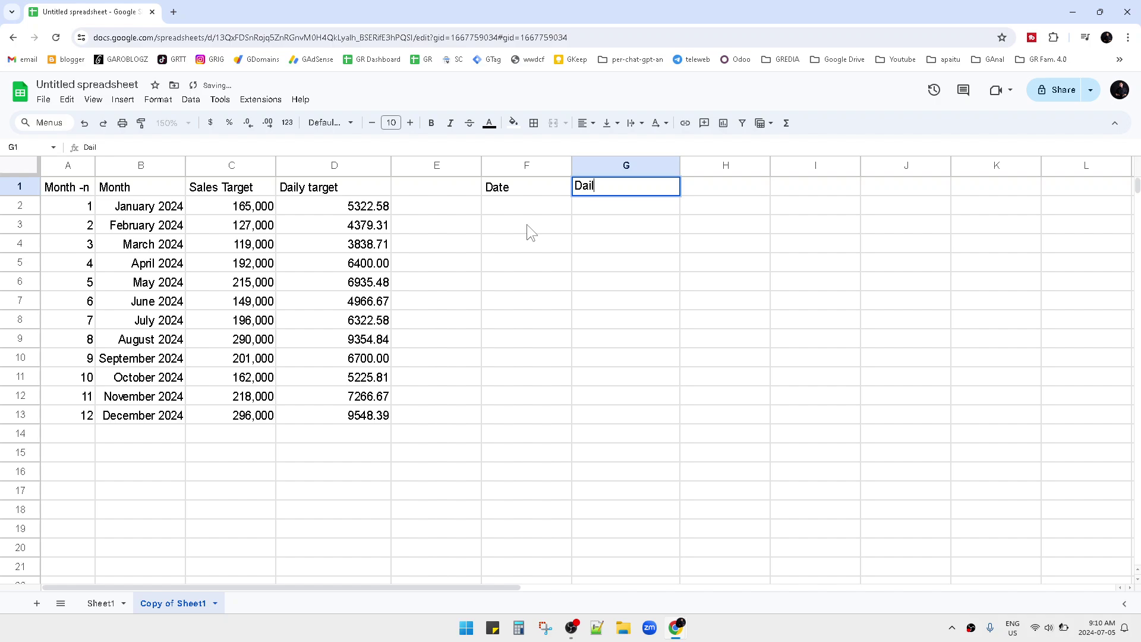
{"action": "type", "text": "y Target"}
{"action": "key", "text": "Return"}
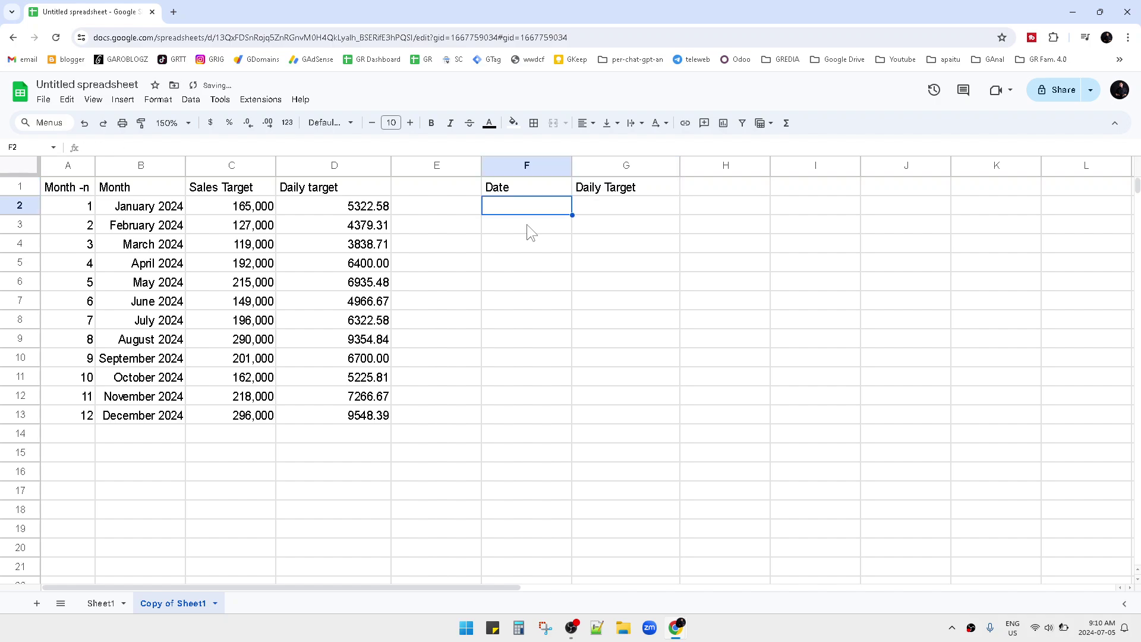
- Enter the start date 2024-01-01 in F2 and the next-day formula =F2+1 in F3
{"action": "type", "text": "2024"}
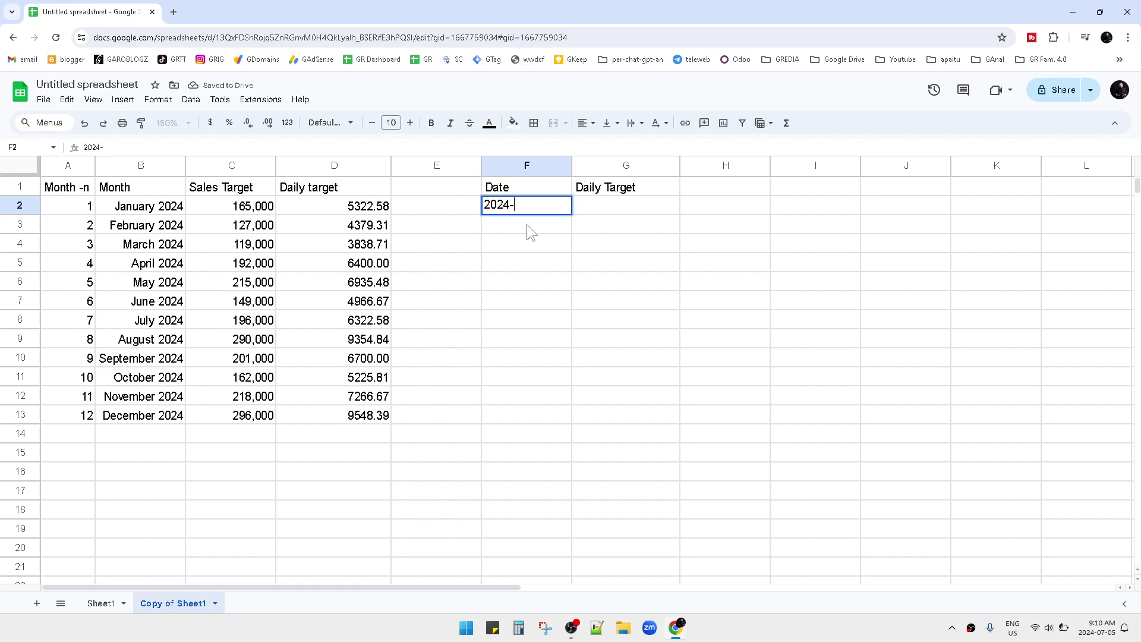
{"action": "type", "text": "-01-01"}
{"action": "key", "text": "Return"}
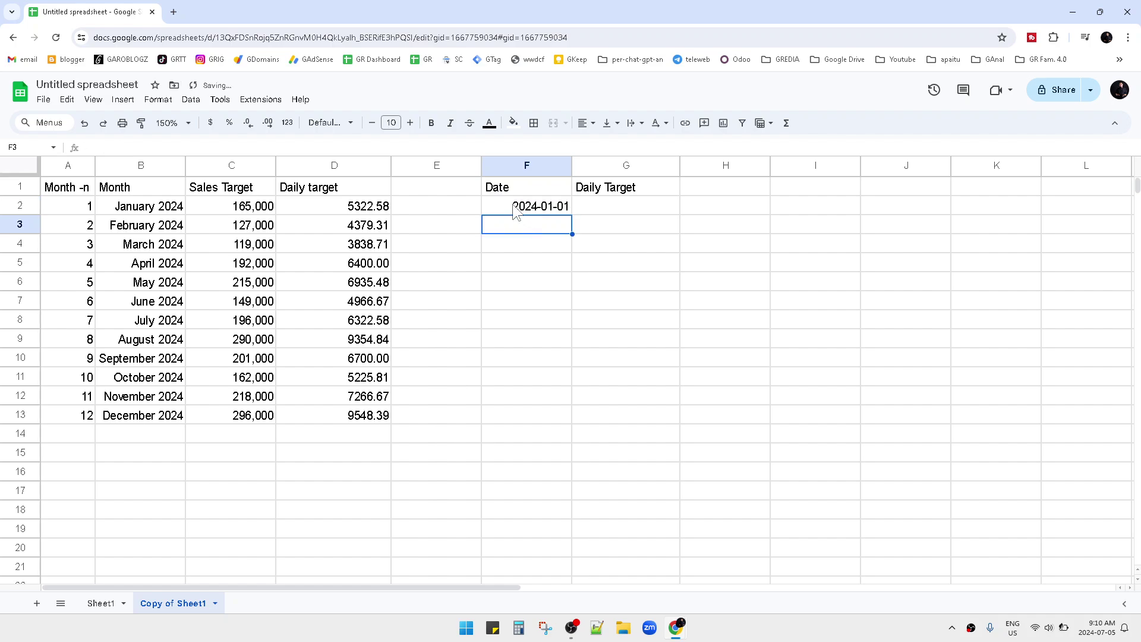
{"action": "type", "text": "="}
{"action": "left_click", "coordinate": [514, 208]}
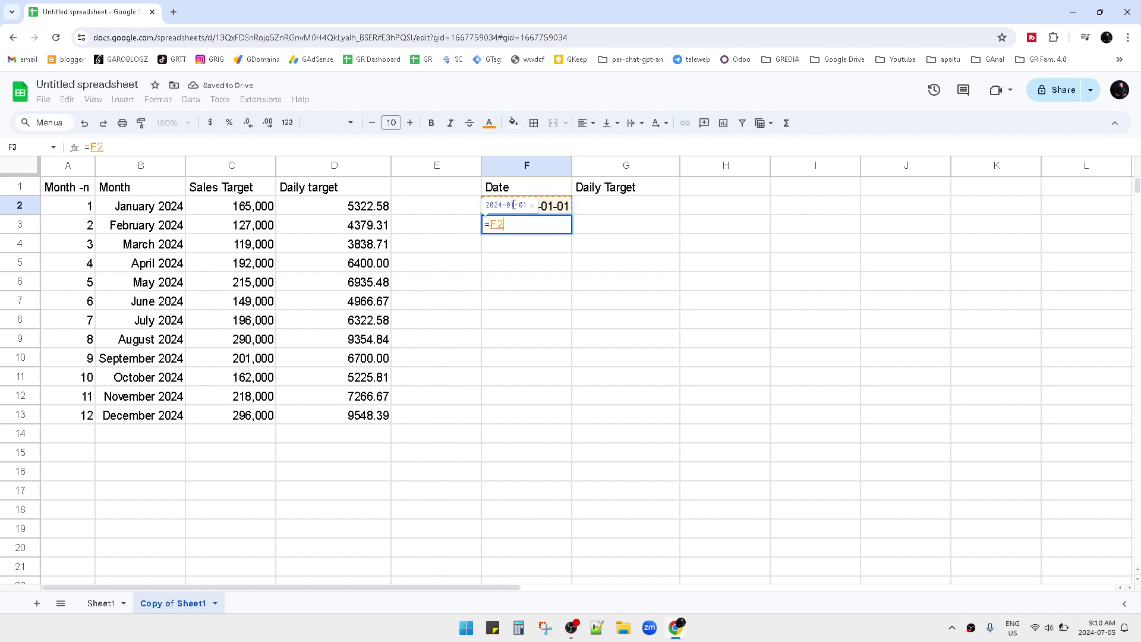
{"action": "type", "text": "+1"}
{"action": "key", "text": "Return"}
- Fill the date formula from F3 down to F367 so the list runs through 2024-12-31
{"action": "left_click", "coordinate": [538, 228]}
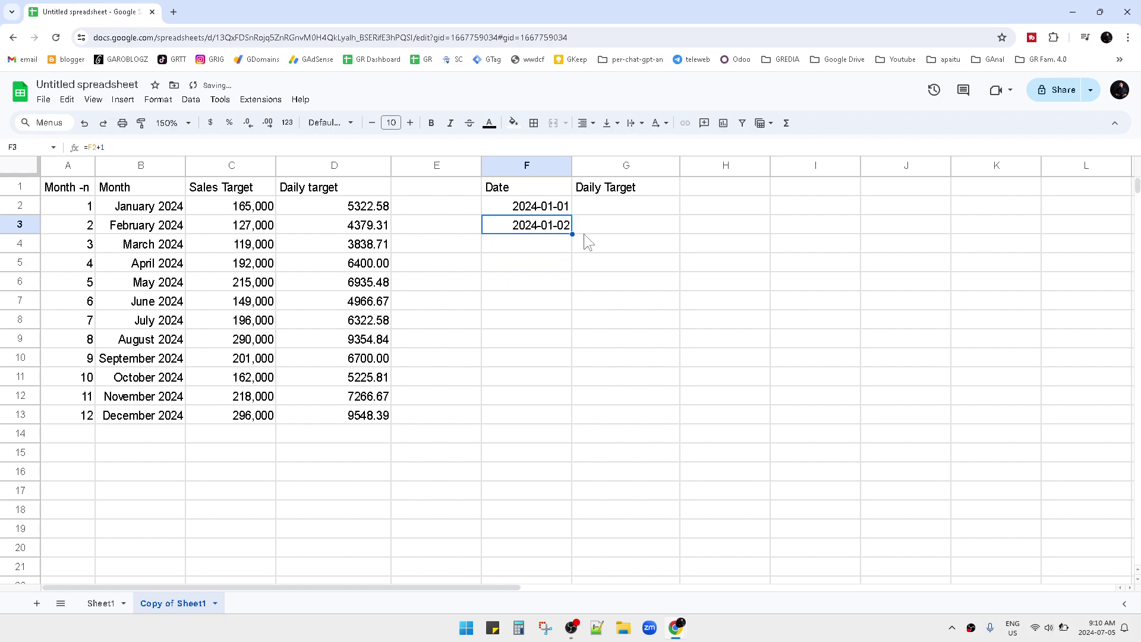
{"action": "left_click_drag", "start_coordinate": [571, 234], "coordinate": [538, 640]}
{"action": "scroll", "coordinate": [572, 285], "scroll_direction": "down", "scroll_amount": 5}
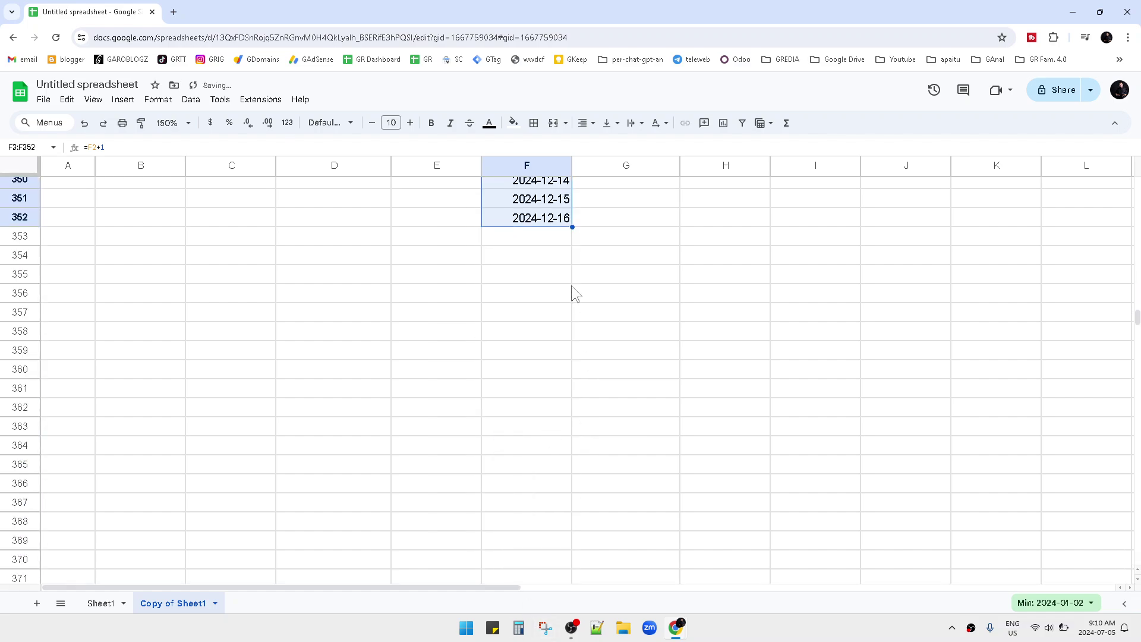
{"action": "left_click", "coordinate": [574, 242]}
{"action": "left_click", "coordinate": [567, 222]}
{"action": "left_click_drag", "start_coordinate": [572, 227], "coordinate": [541, 508]}
{"action": "left_click", "coordinate": [541, 509]}
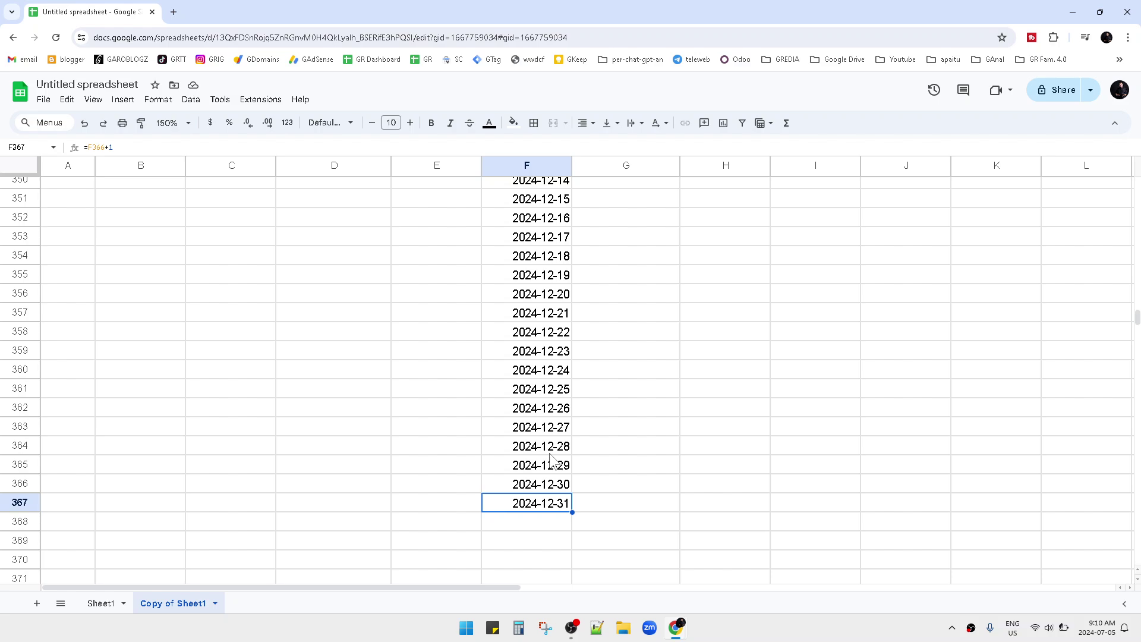
- Begin a VLOOKUP formula in G2 with MONTH(F2) as the search key
{"action": "key", "text": "ctrl+Up"}
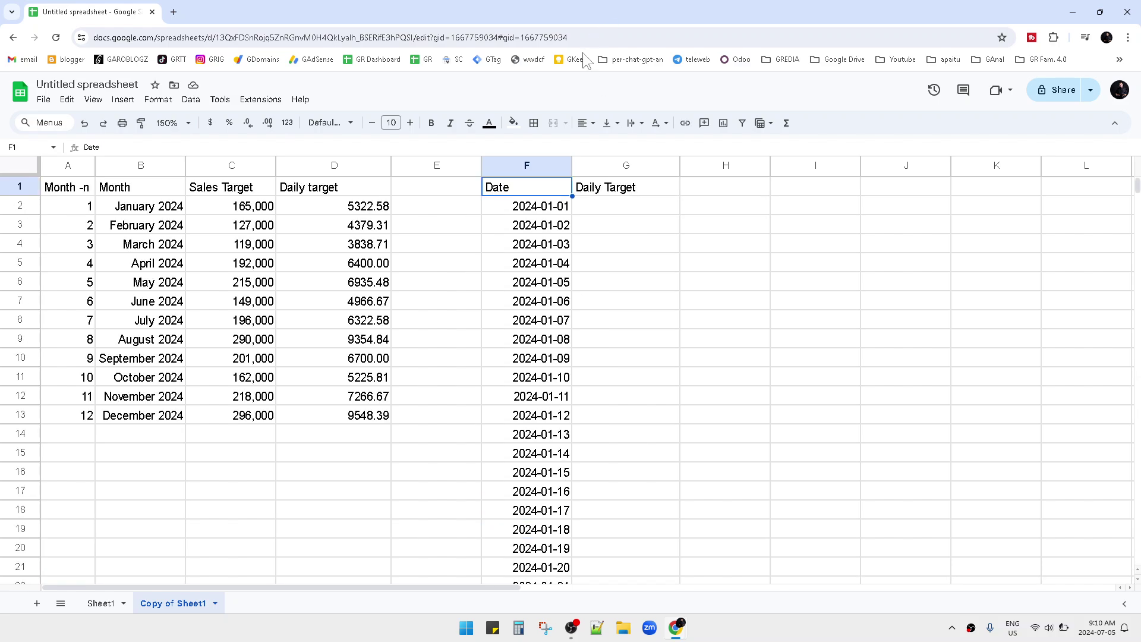
{"action": "left_click", "coordinate": [616, 205]}
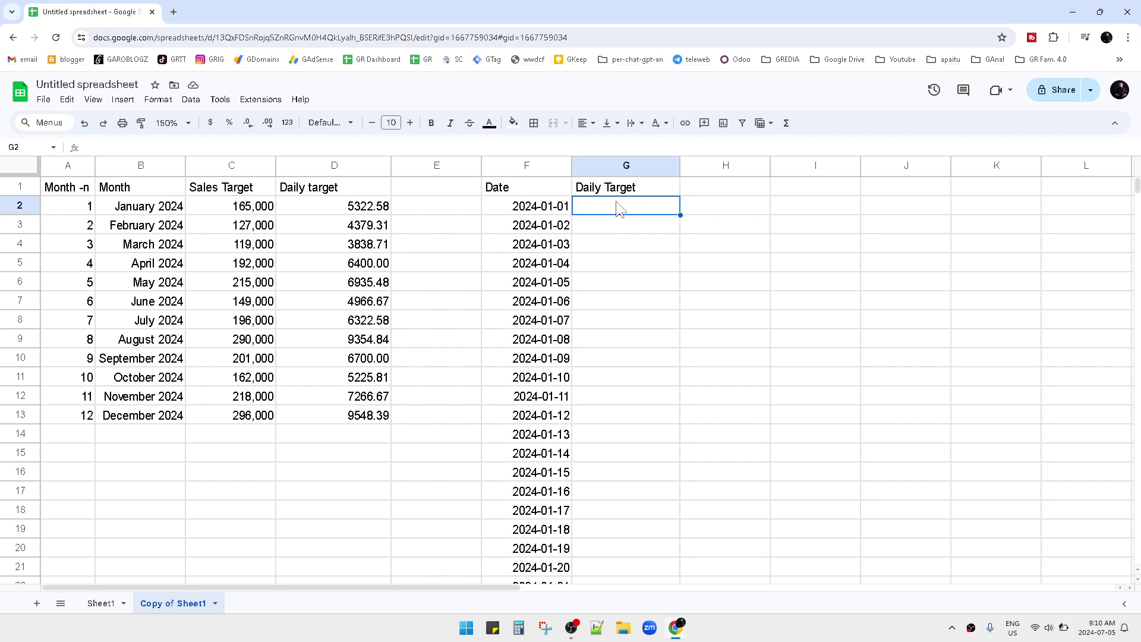
{"action": "type", "text": "=VLOOKUP("}
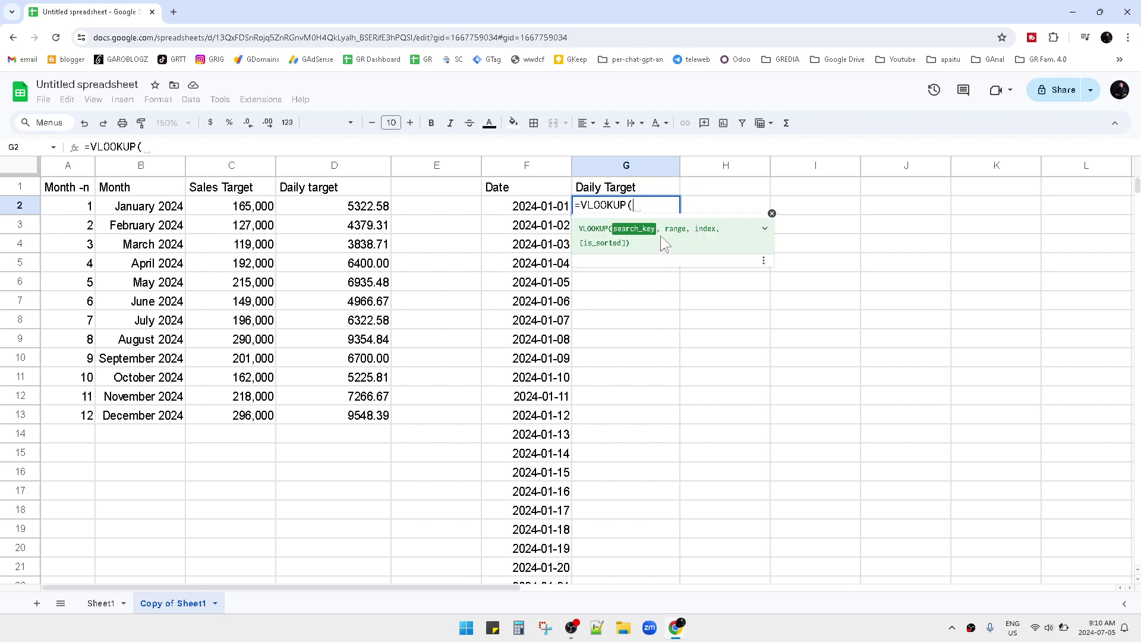
{"action": "type", "text": "nth"}
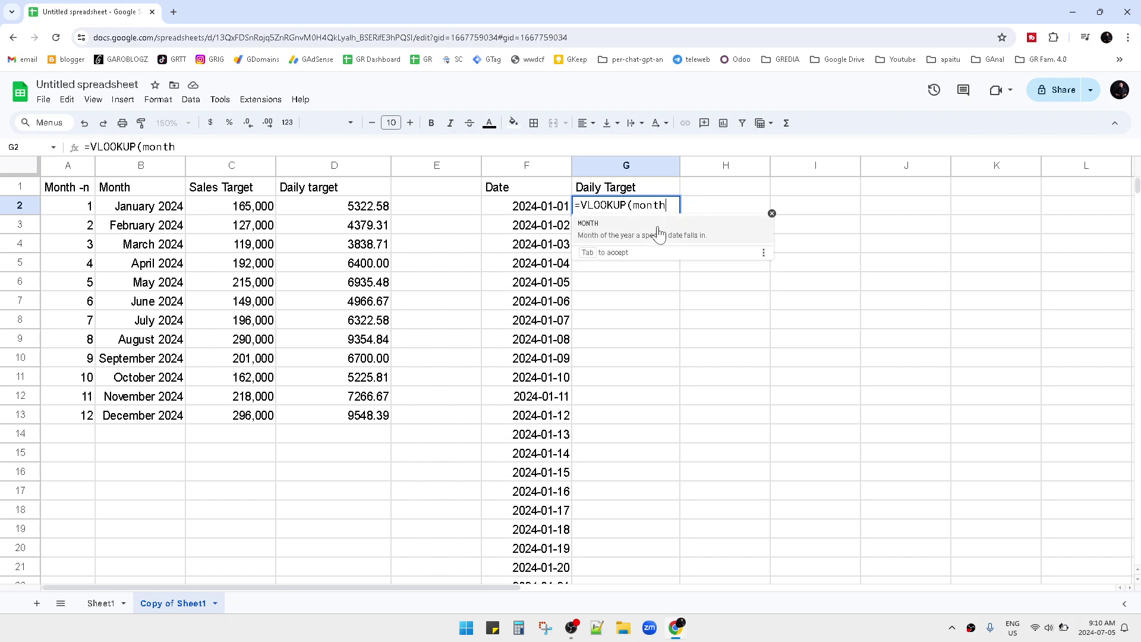
{"action": "key", "text": "Tab"}
{"action": "left_click", "coordinate": [534, 206]}
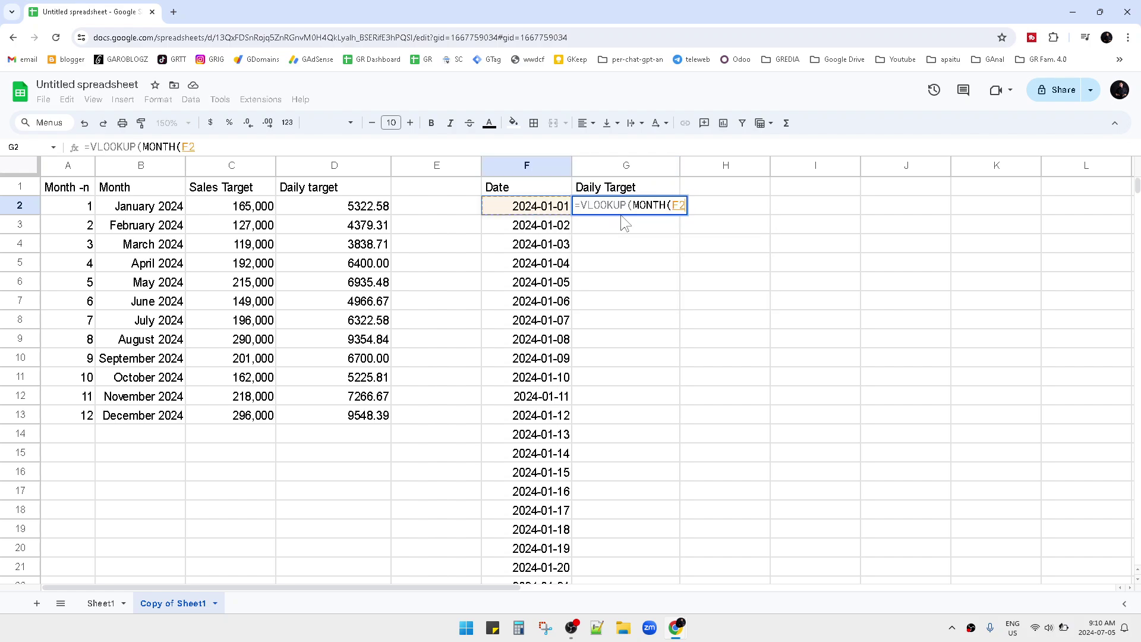
{"action": "left_click_drag", "start_coordinate": [633, 206], "coordinate": [690, 208]}
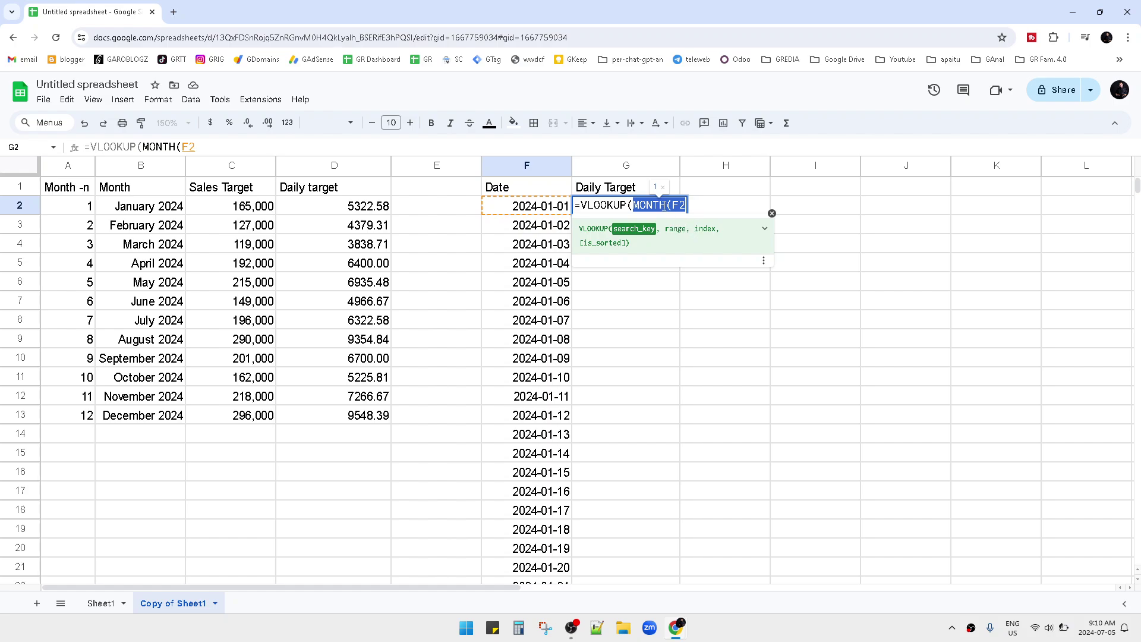
{"action": "key", "text": "Right"}
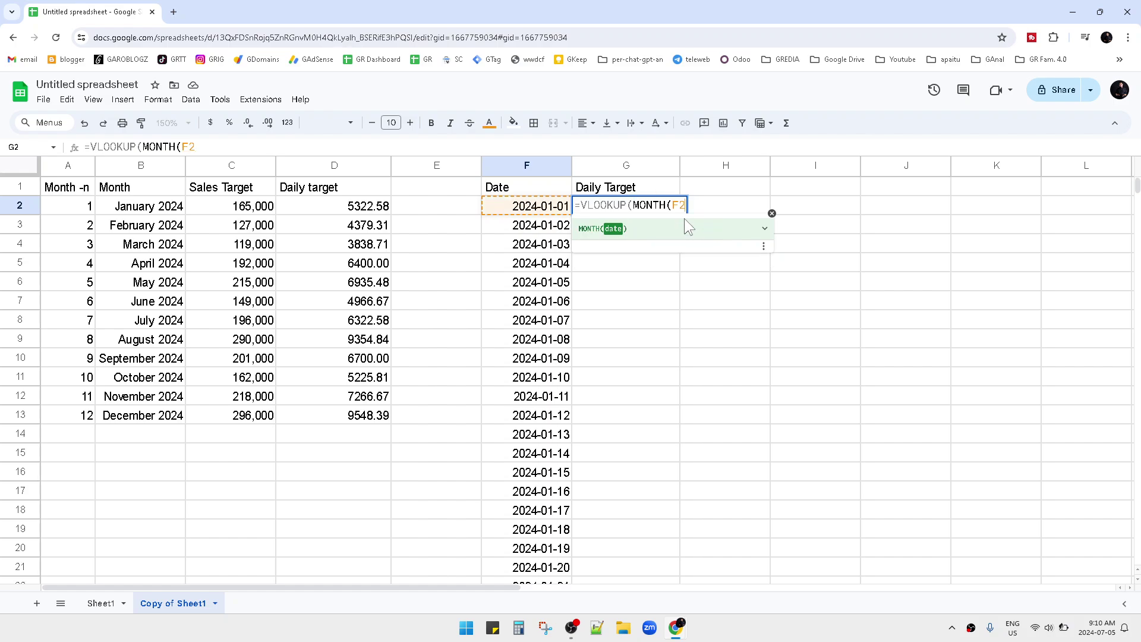
{"action": "type", "text": ")"}
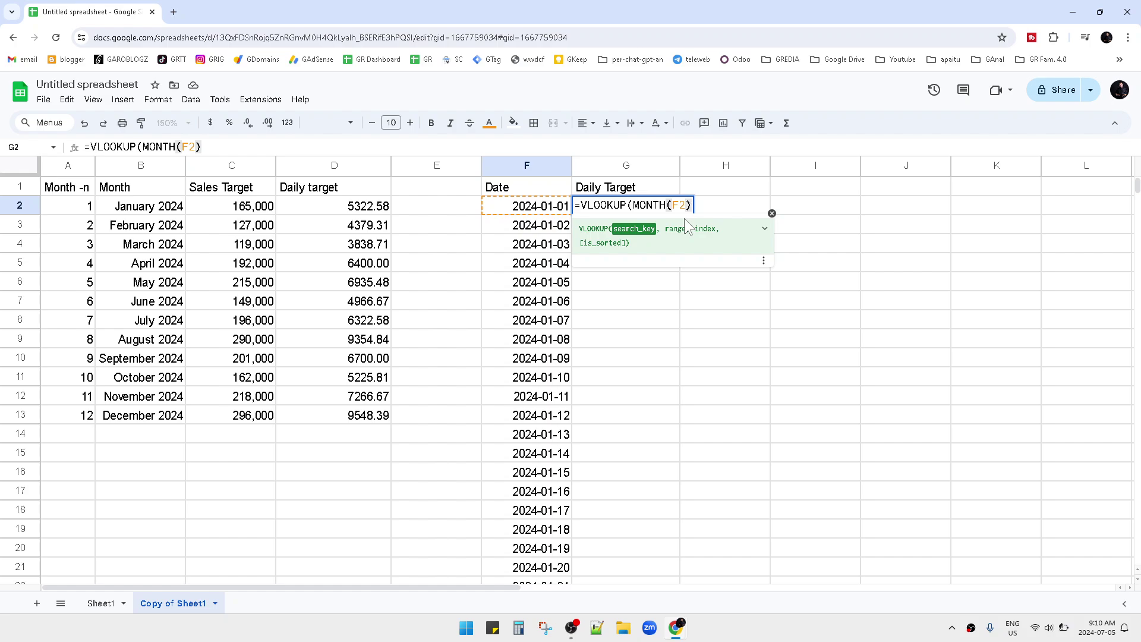
- Complete G2's lookup with the absolute range $A$1:$D$13 and column index 4, giving =VLOOKUP(MONTH(F2),$A$1:$D$13,4)
{"action": "type", "text": ","}
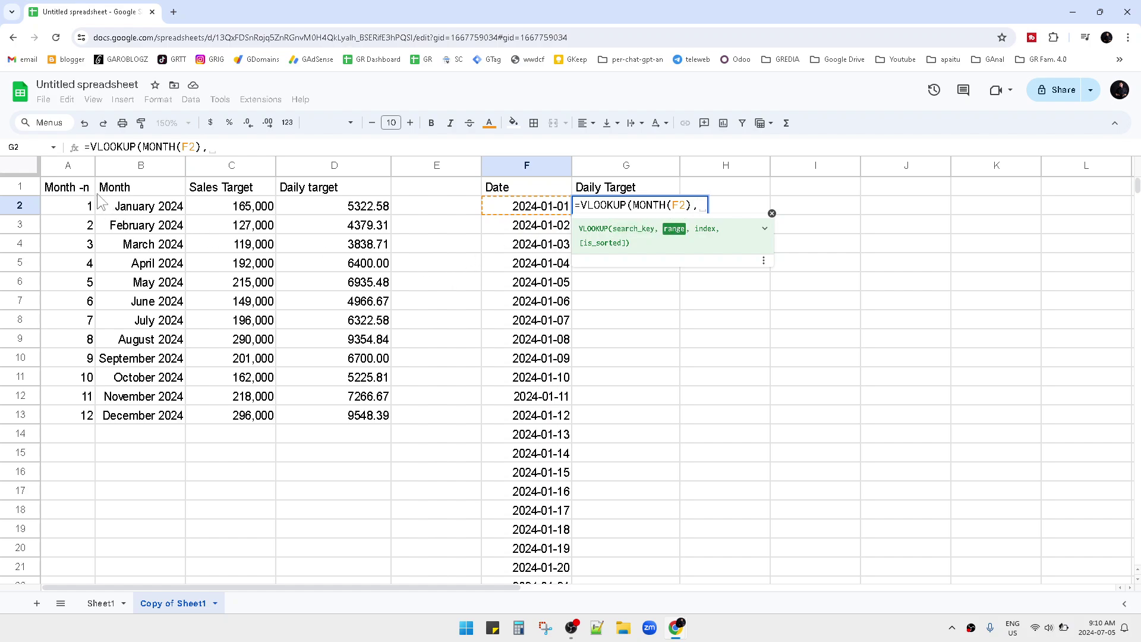
{"action": "left_click_drag", "start_coordinate": [80, 192], "coordinate": [326, 411]}
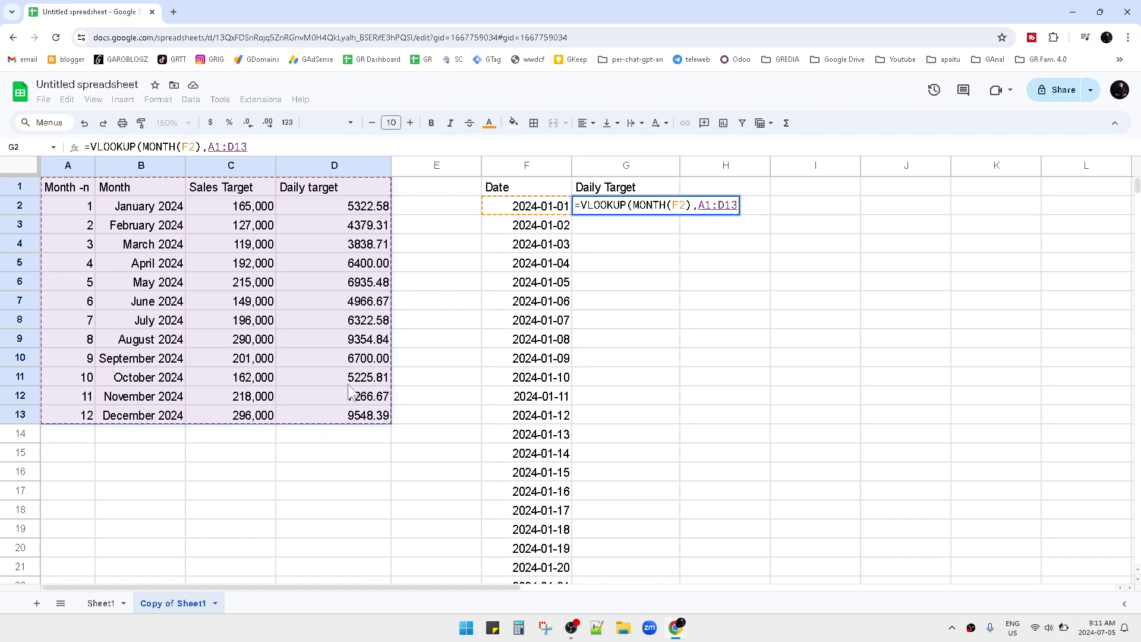
{"action": "key", "text": "F4"}
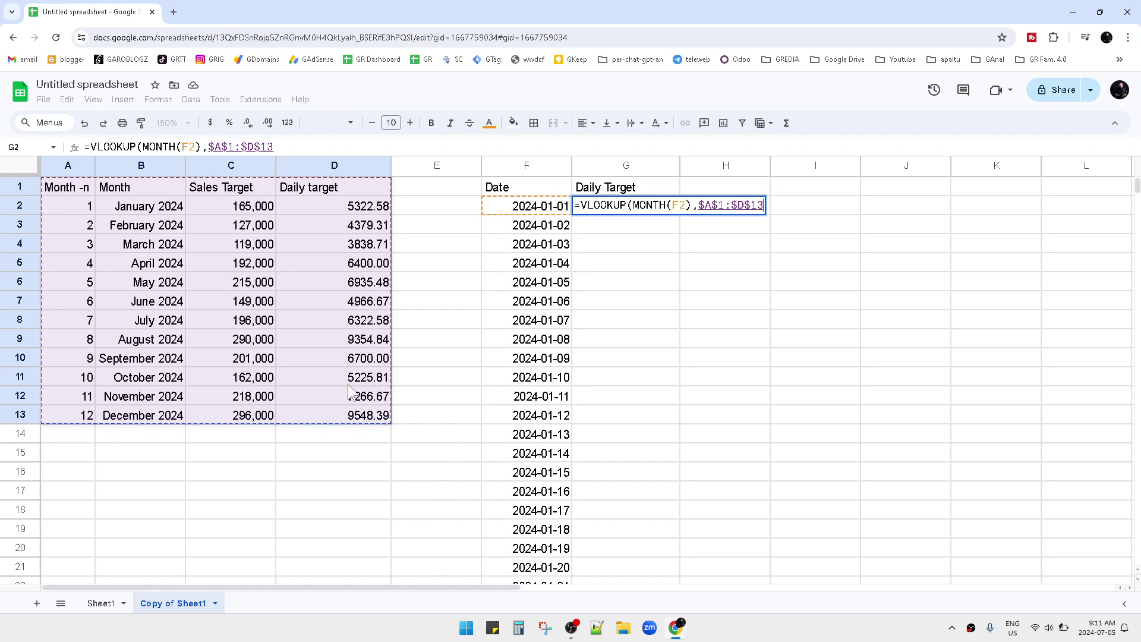
{"action": "type", "text": ","}
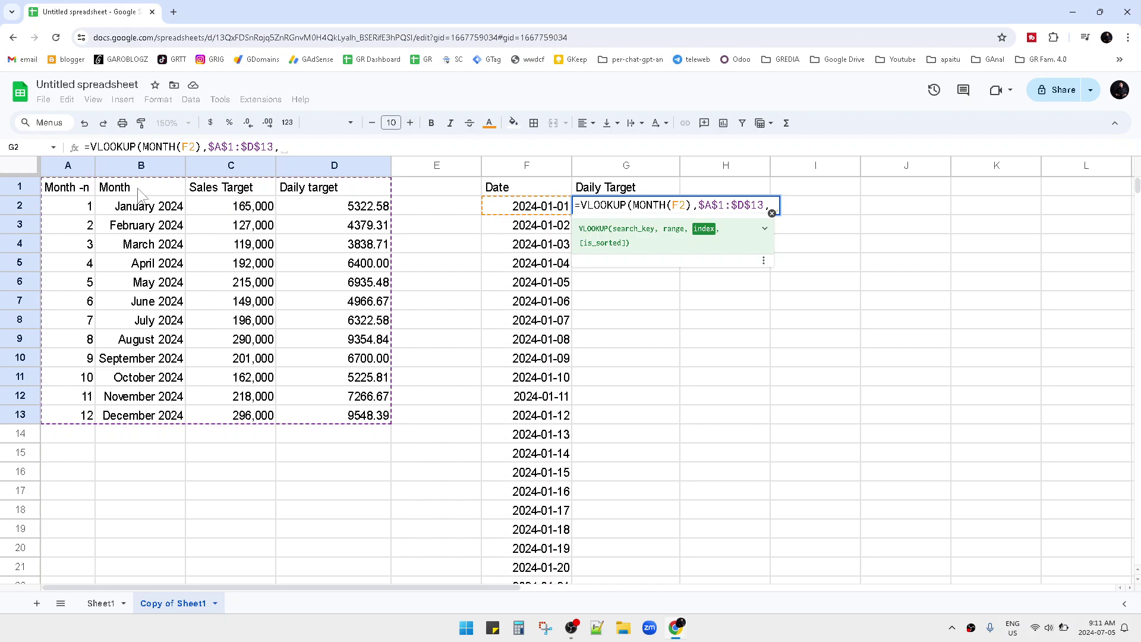
{"action": "type", "text": "4"}
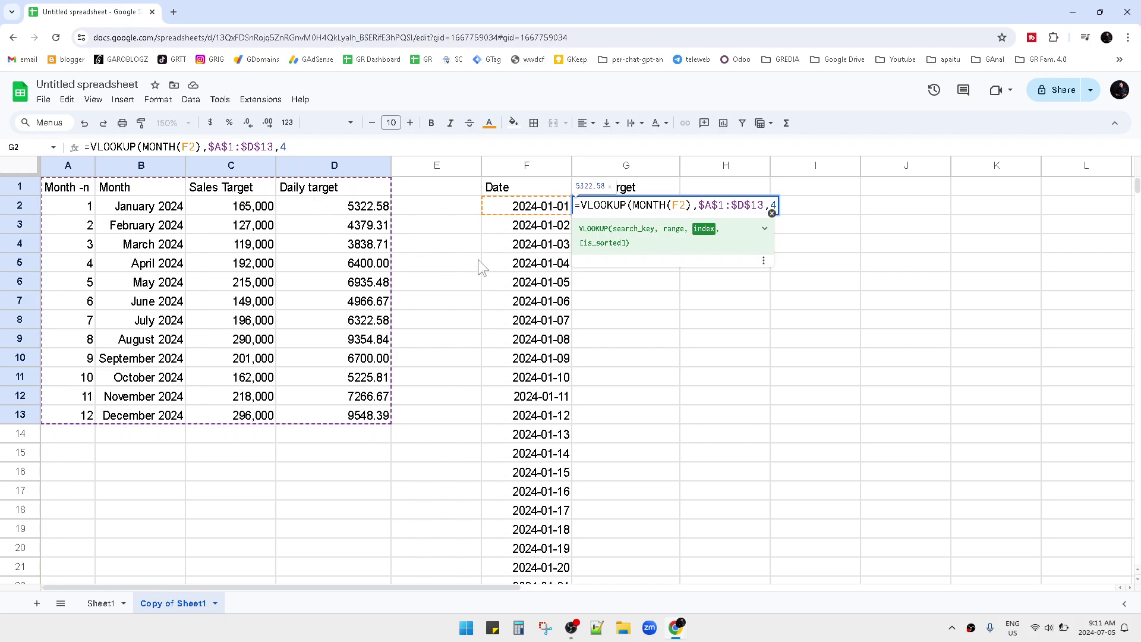
{"action": "type", "text": ")"}
{"action": "key", "text": "Return"}
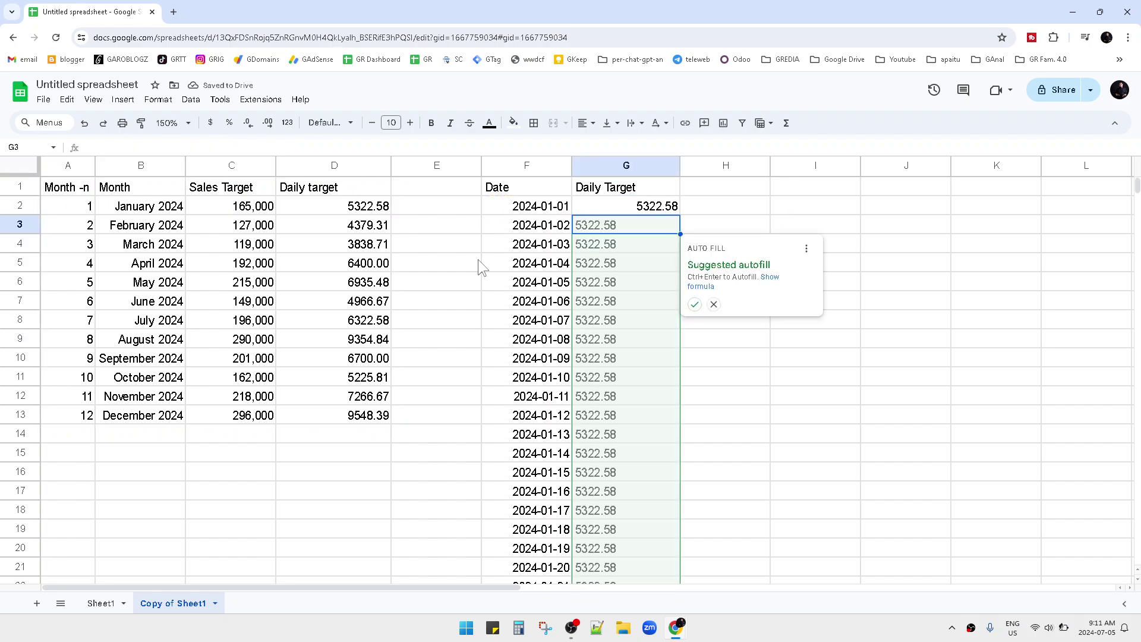
- Accept the suggested autofill of the lookup formula down column G and check that it reaches the last date in row 367
{"action": "key", "text": "ctrl+Return"}
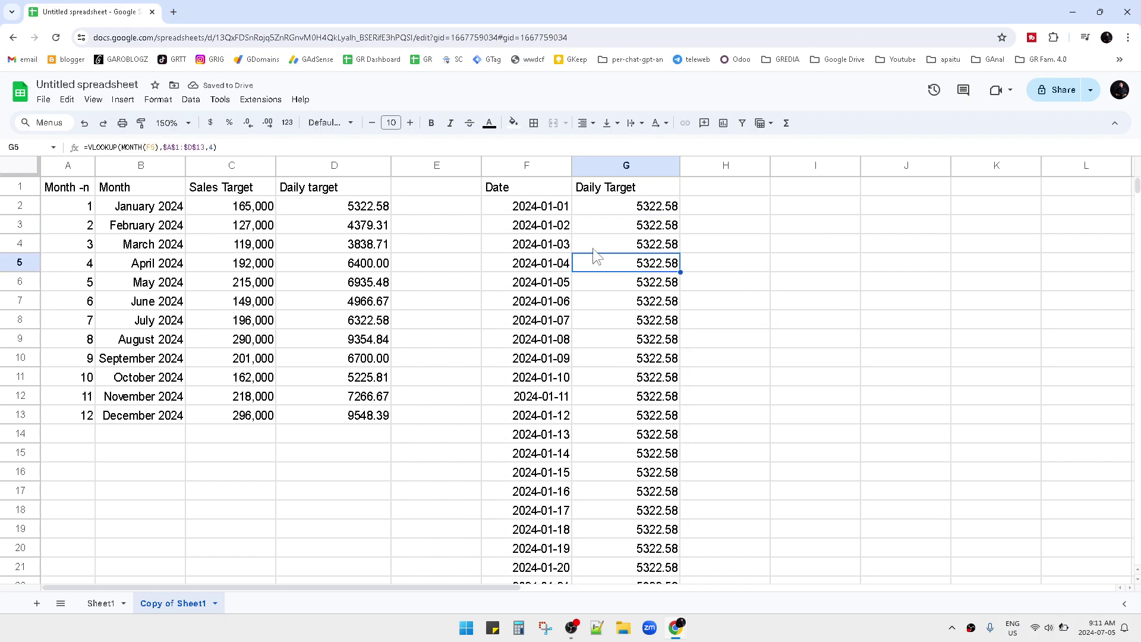
{"action": "key", "text": "ctrl+Down"}
{"action": "key", "text": "Down"}
{"action": "key", "text": "Up"}
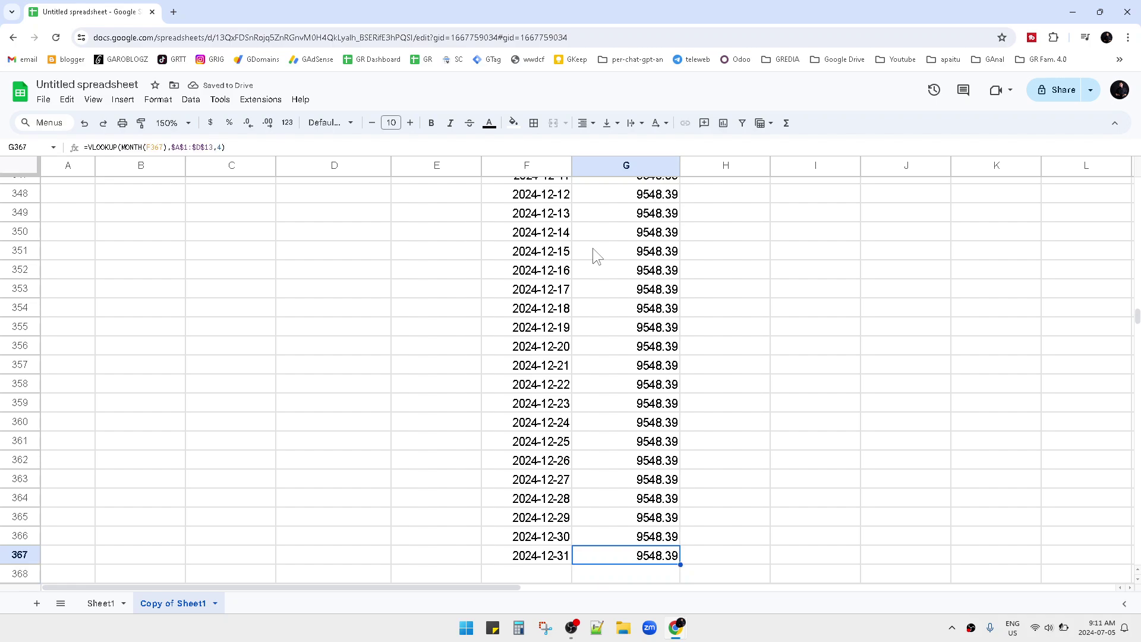
{"action": "key", "text": "ctrl+Up"}
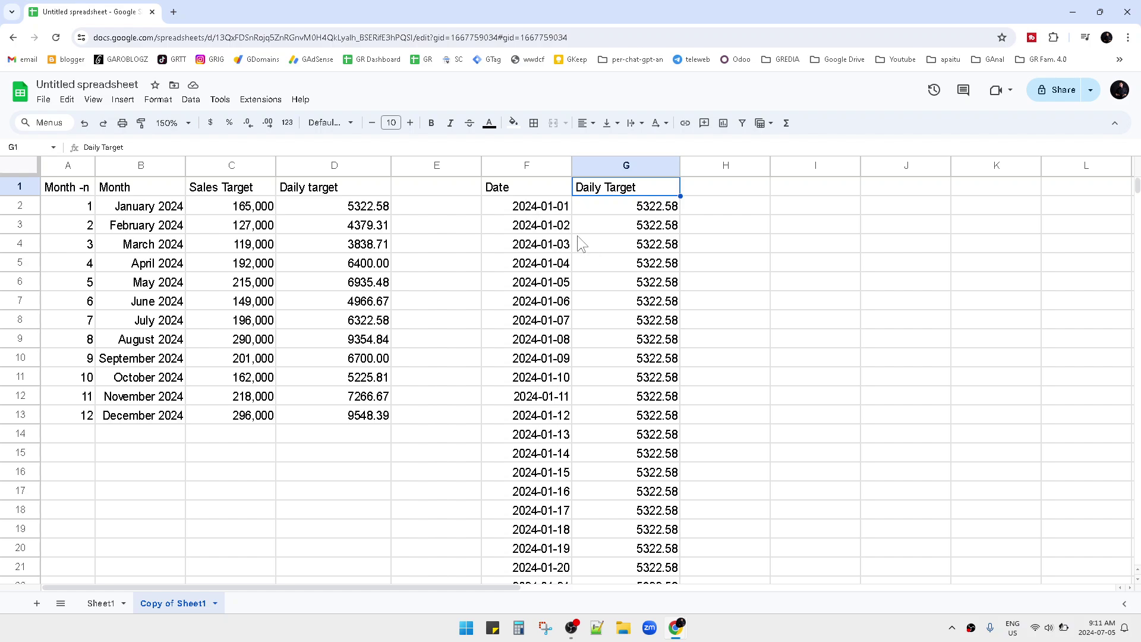
- Add the headers Date Start in I1 and Date End in J1
{"action": "left_click", "coordinate": [766, 244]}
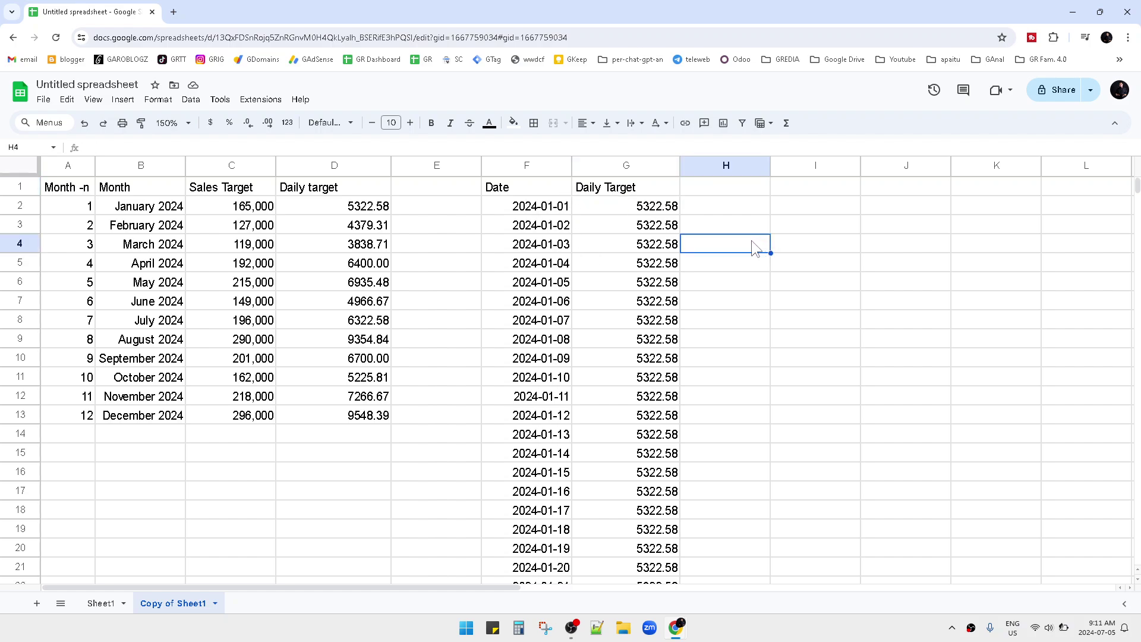
{"action": "left_click", "coordinate": [800, 186]}
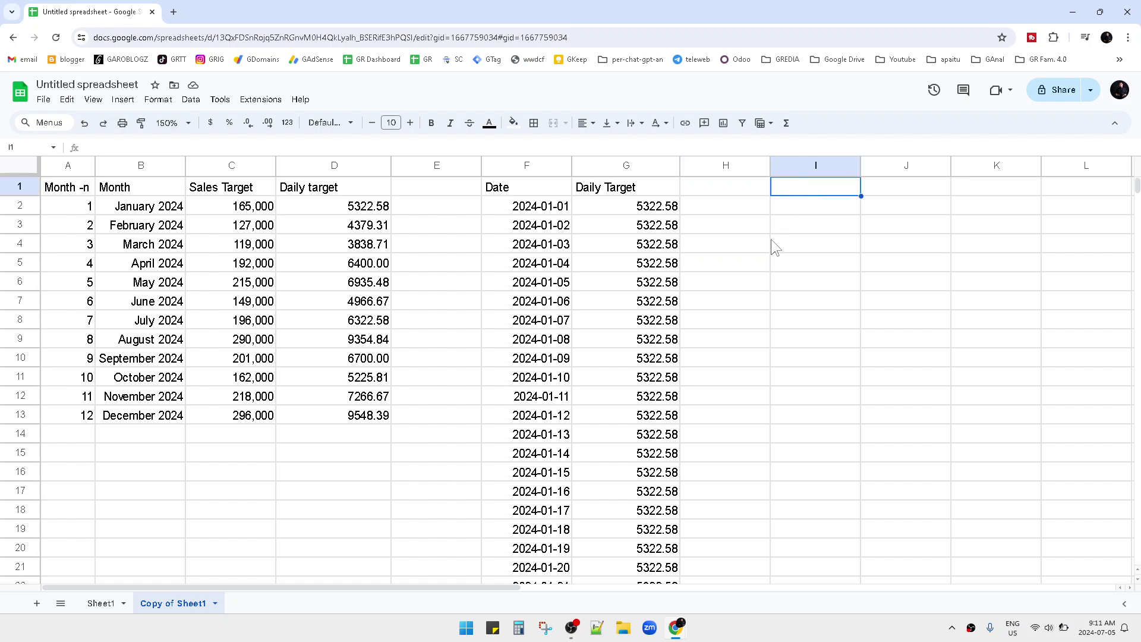
{"action": "type", "text": "Date Sat"}
{"action": "key", "text": "BackSpace"}
{"action": "key", "text": "BackSpace"}
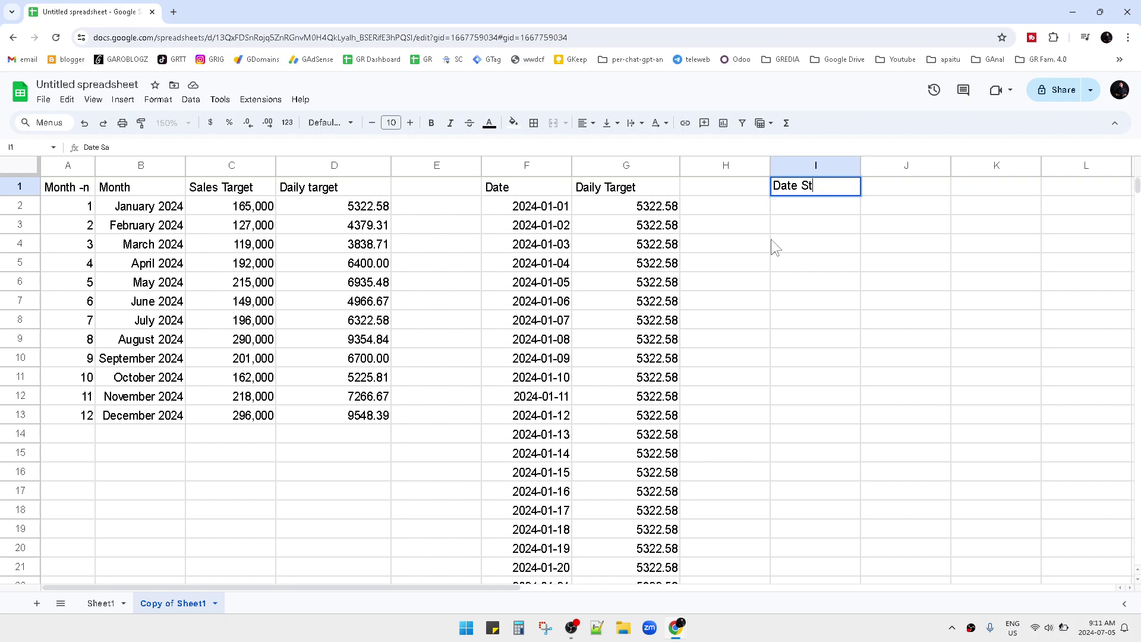
{"action": "type", "text": "tart"}
{"action": "key", "text": "Tab"}
{"action": "type", "text": "Date End"}
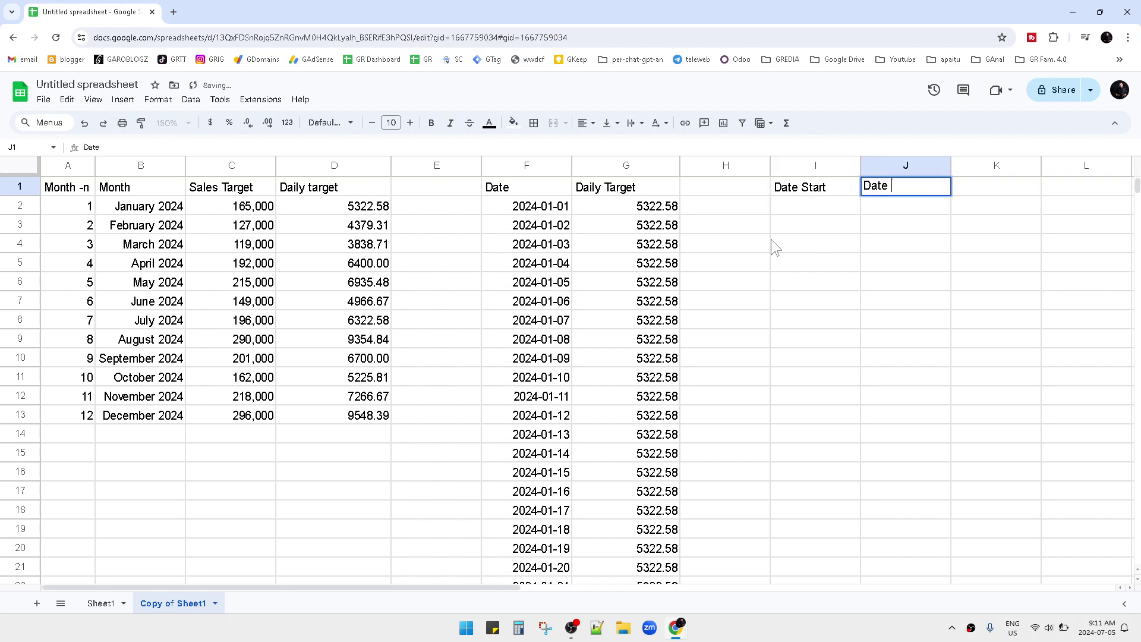
{"action": "key", "text": "Return"}
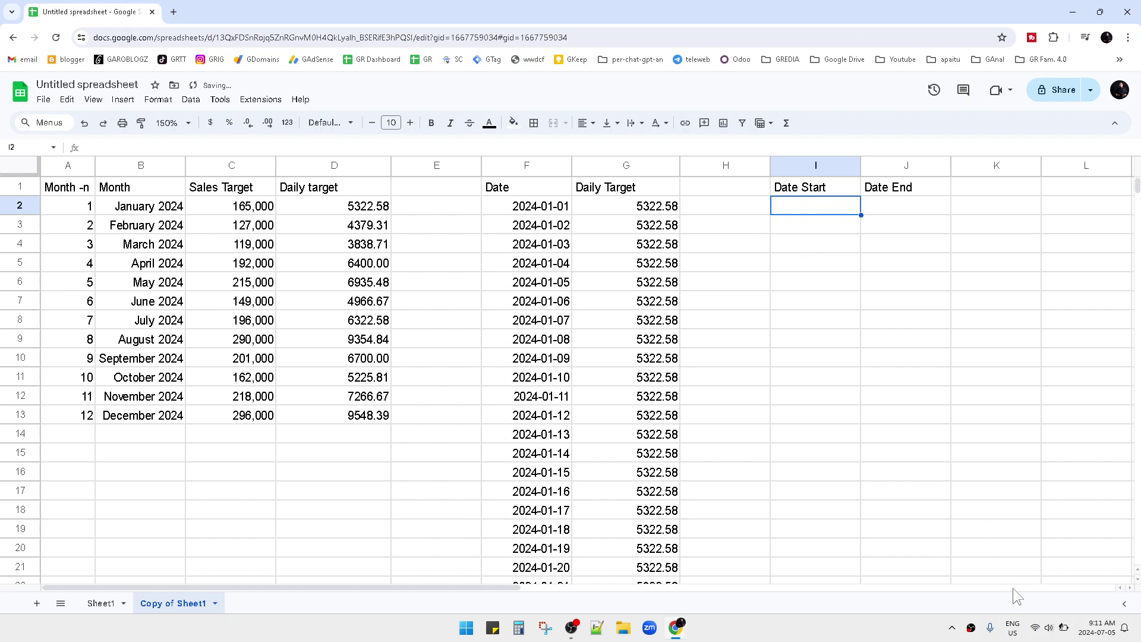
- Check the system calendar for the date on which the first week of January 2024 starts
{"action": "left_click", "coordinate": [1097, 628]}
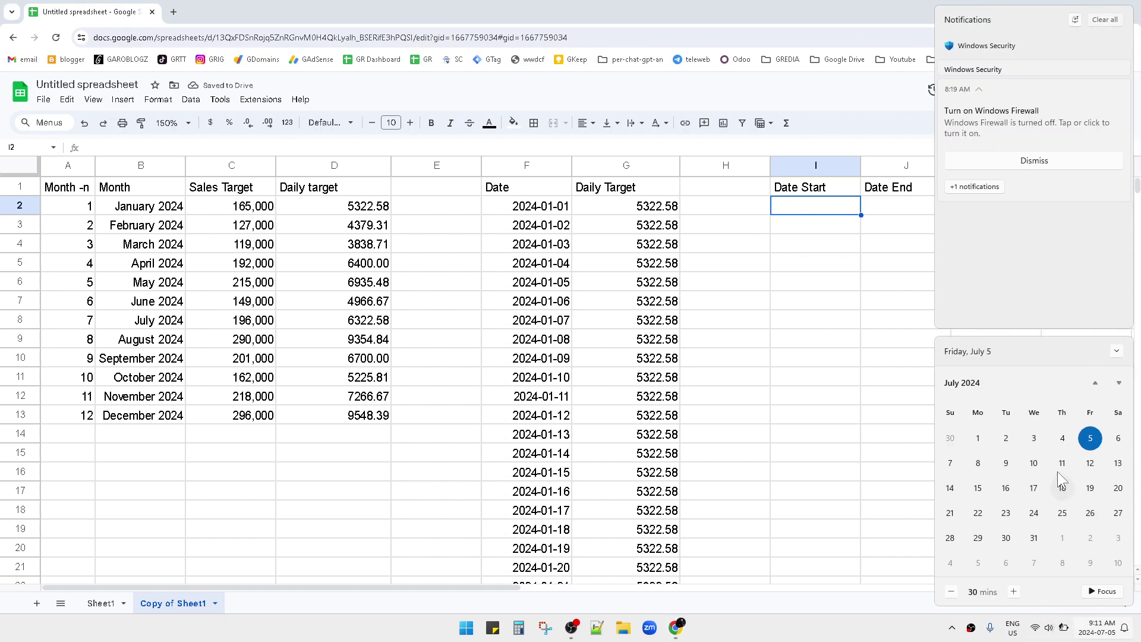
{"action": "left_click", "coordinate": [1095, 384]}
{"action": "left_click", "coordinate": [1095, 383]}
{"action": "left_click", "coordinate": [1095, 384]}
{"action": "left_click", "coordinate": [1095, 383]}
{"action": "left_click", "coordinate": [1095, 383]}
{"action": "left_click", "coordinate": [1095, 384]}
{"action": "left_click", "coordinate": [1095, 384]}
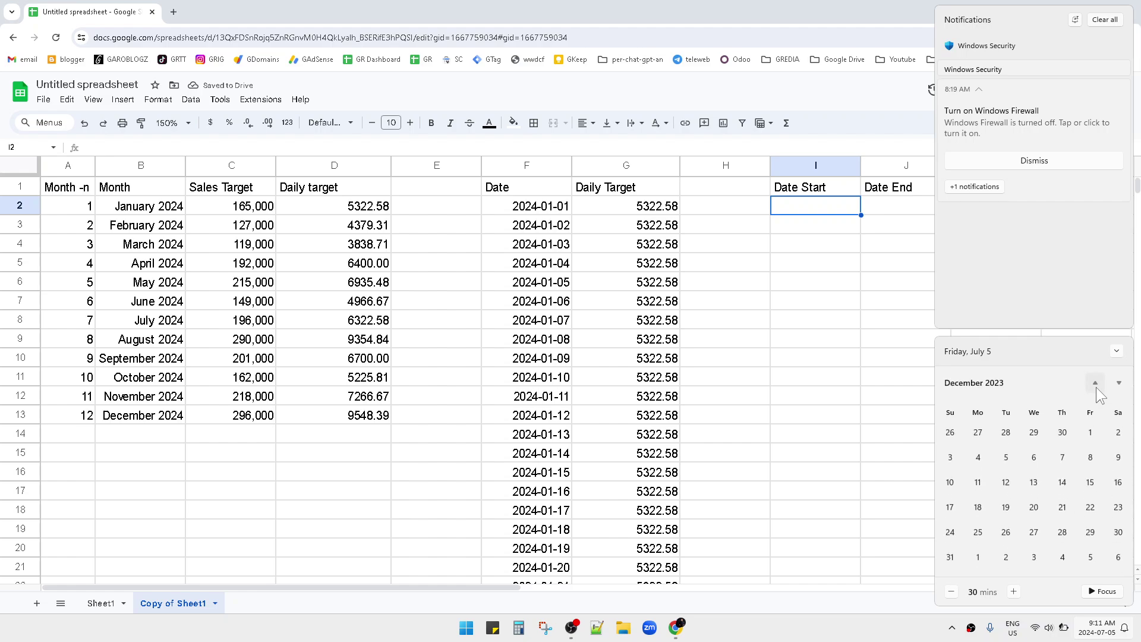
{"action": "left_click", "coordinate": [1118, 384]}
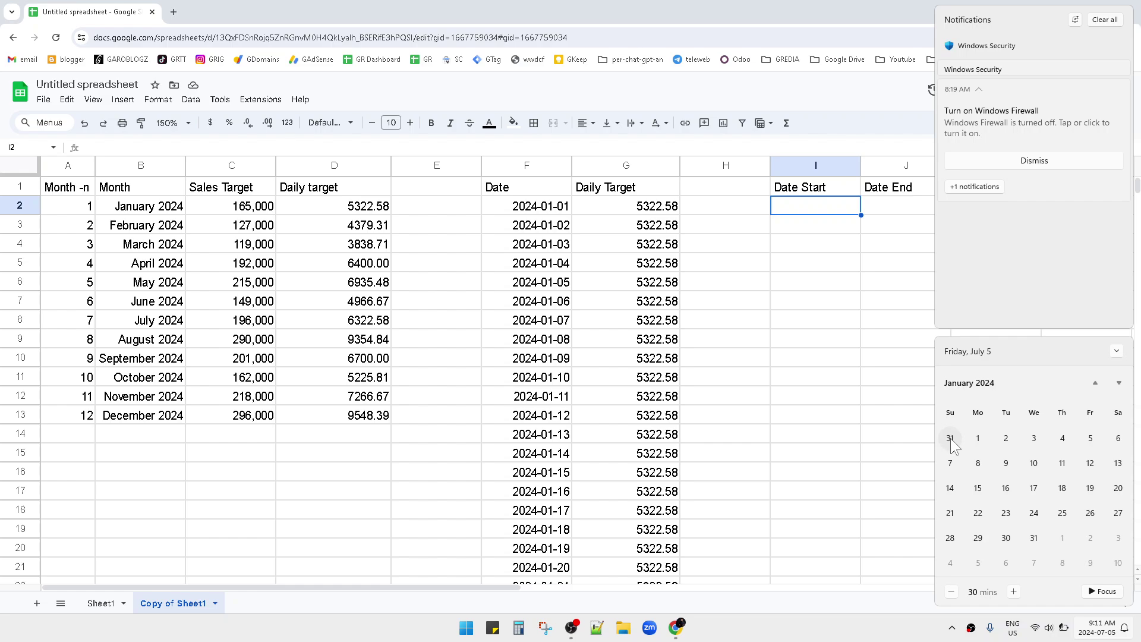
- Enter 2023-12-31 as the first start date in I2 and the formula =I2+6 as its end date in J2
{"action": "left_click", "coordinate": [838, 210]}
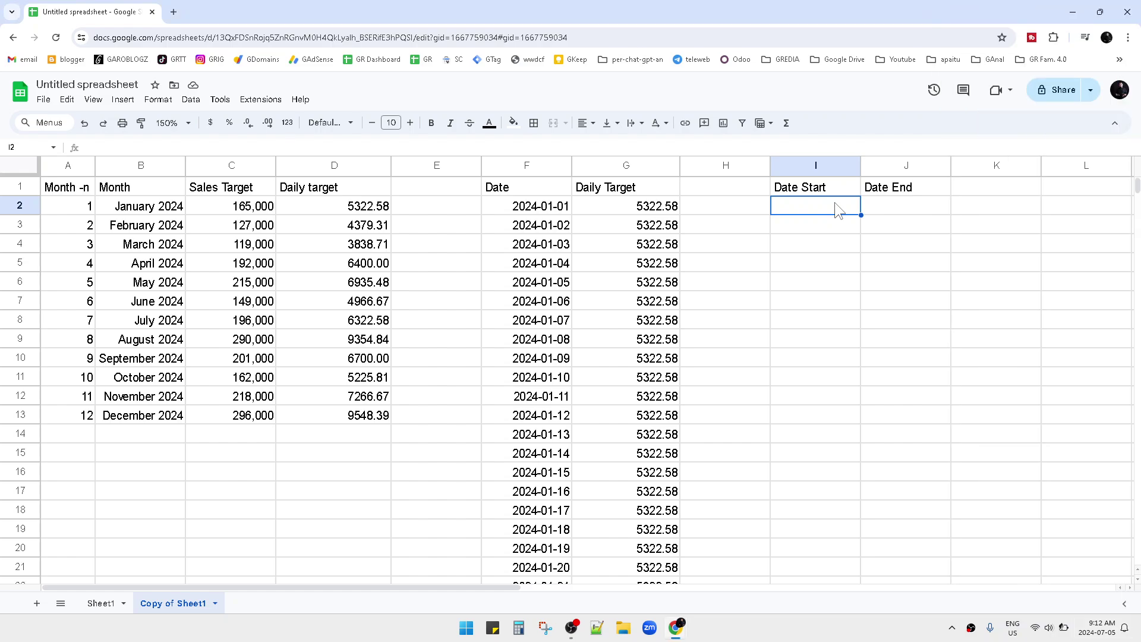
{"action": "type", "text": "2023-12"}
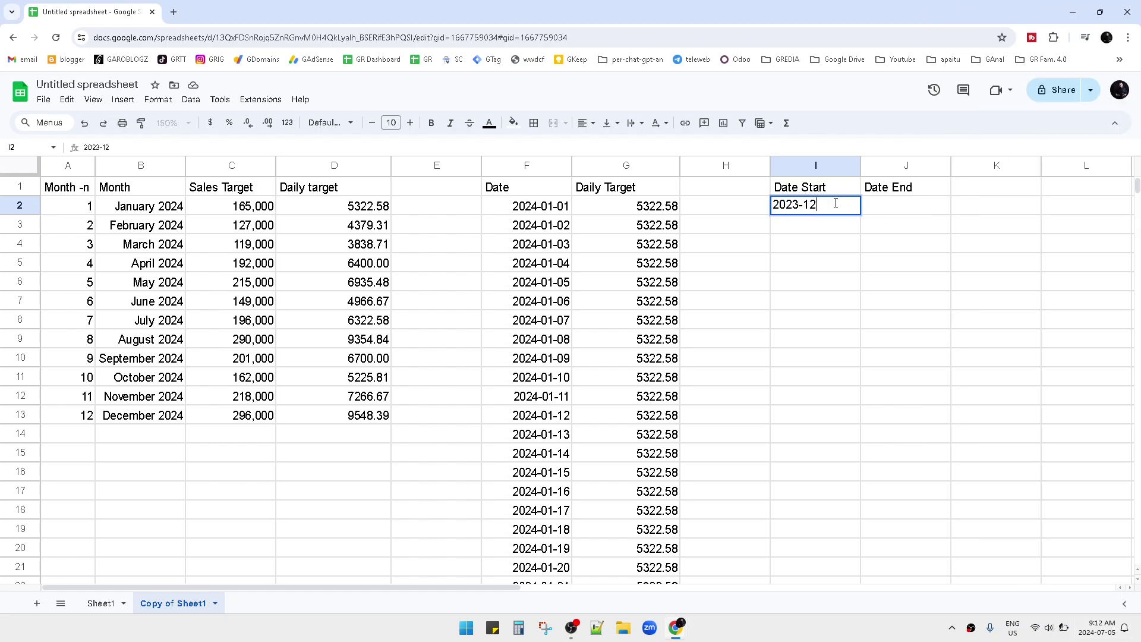
{"action": "type", "text": "-31"}
{"action": "key", "text": "Tab"}
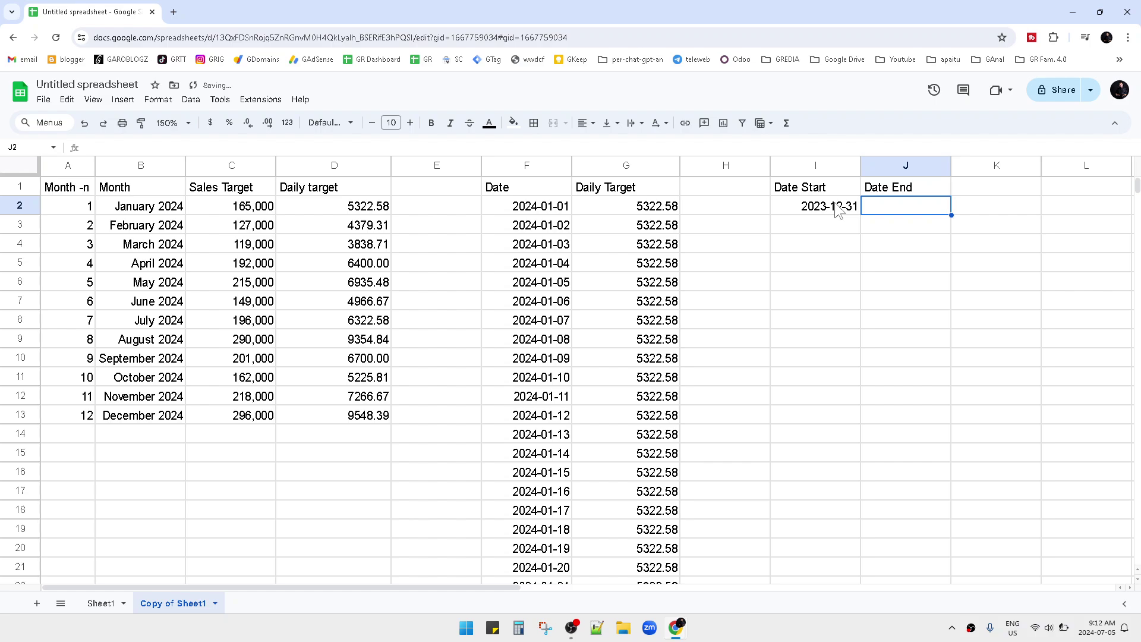
{"action": "type", "text": "="}
{"action": "left_click", "coordinate": [836, 208]}
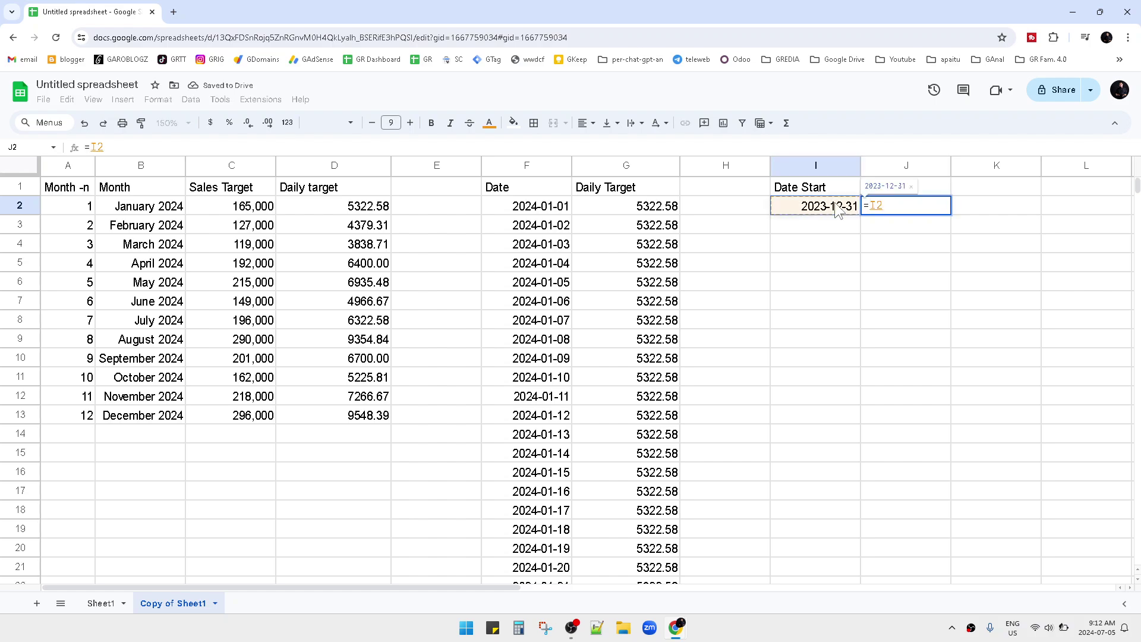
{"action": "type", "text": "+6"}
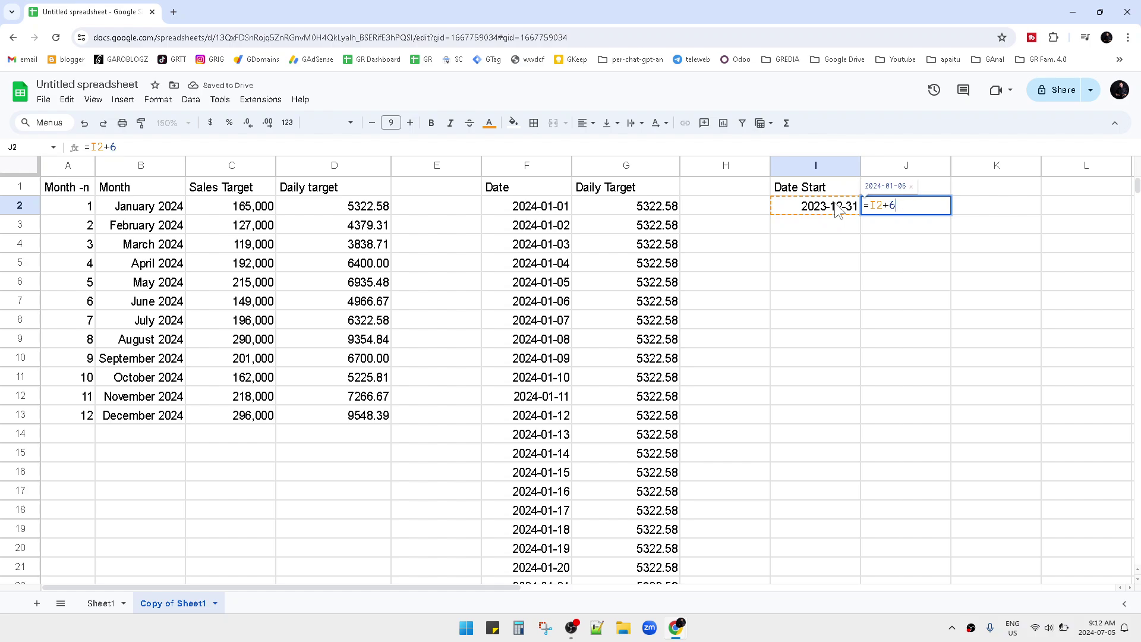
{"action": "key", "text": "Return"}
{"action": "left_click_drag", "start_coordinate": [836, 208], "coordinate": [908, 212]}
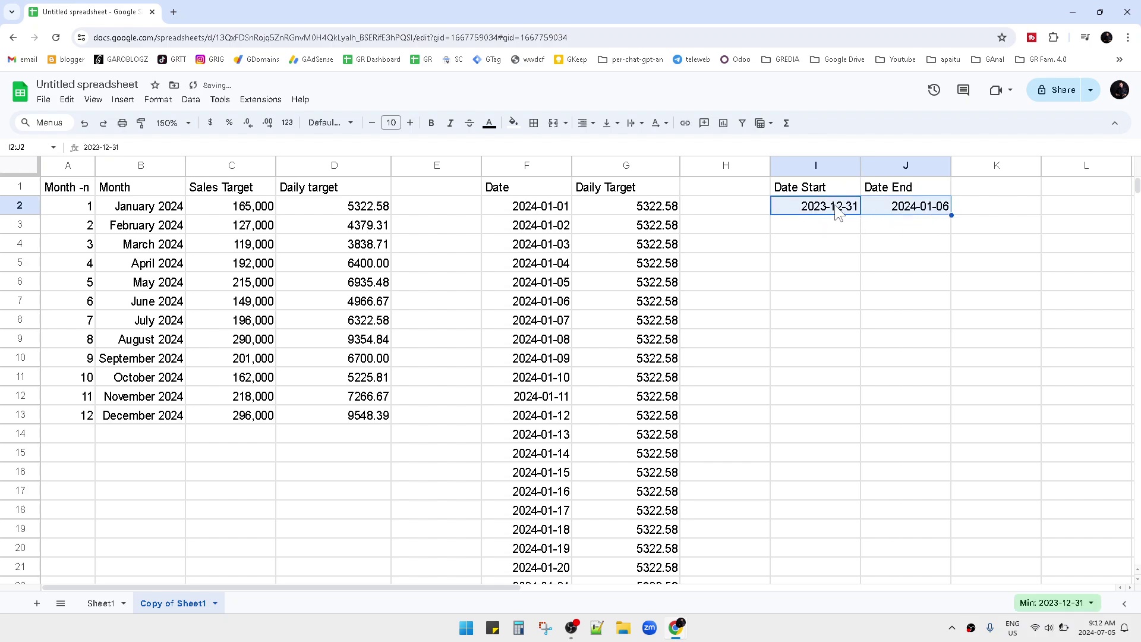
- Enter the formula =J2+1 in I3 so the second week starts the day after the first one ends
{"action": "left_click", "coordinate": [826, 232]}
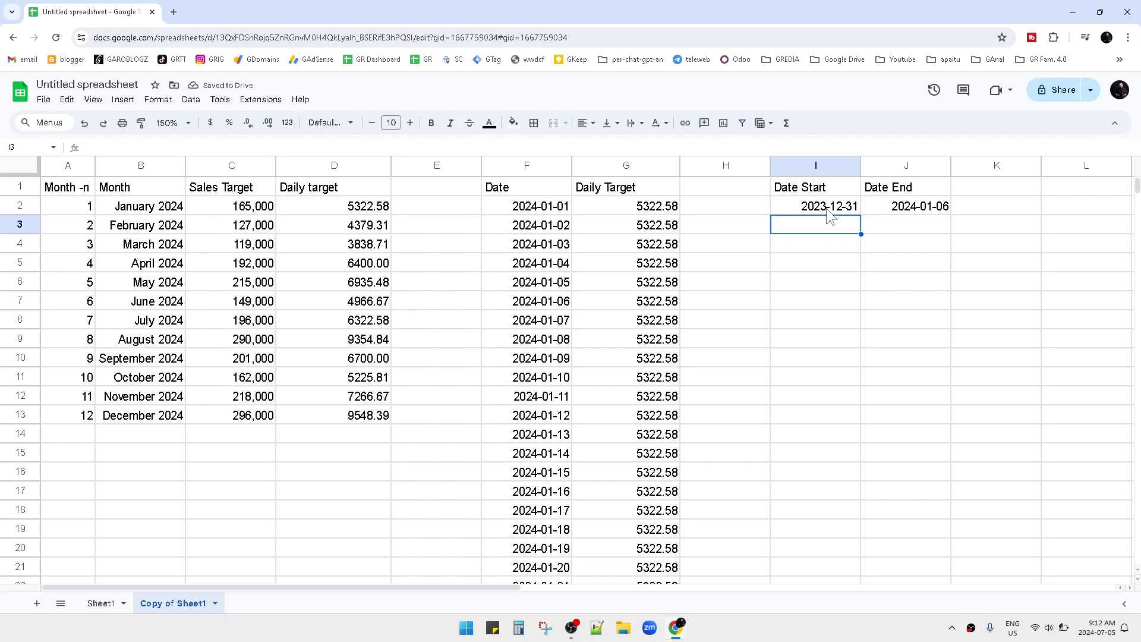
{"action": "left_click", "coordinate": [827, 208]}
{"action": "left_click", "coordinate": [902, 211]}
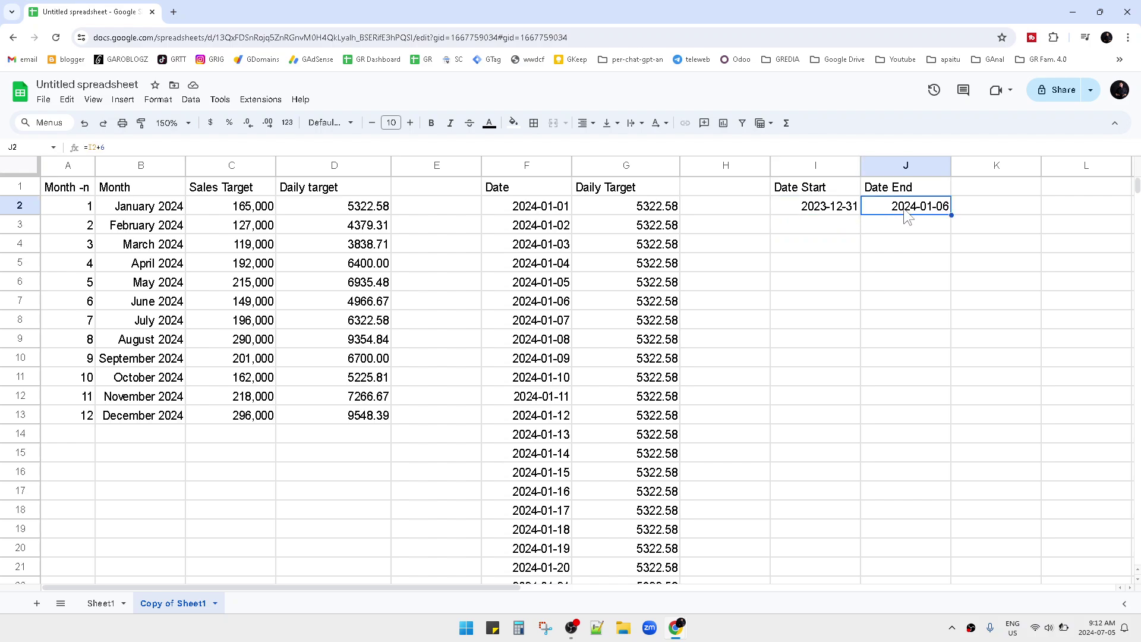
{"action": "left_click", "coordinate": [840, 227]}
{"action": "type", "text": "="}
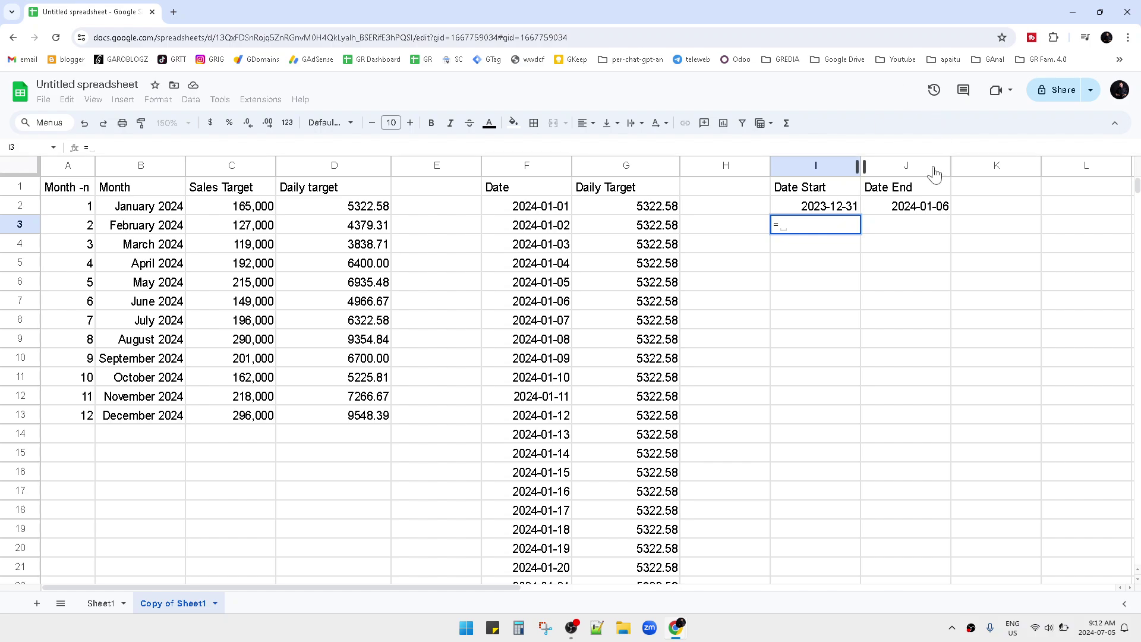
{"action": "left_click", "coordinate": [905, 208]}
{"action": "type", "text": "+1"}
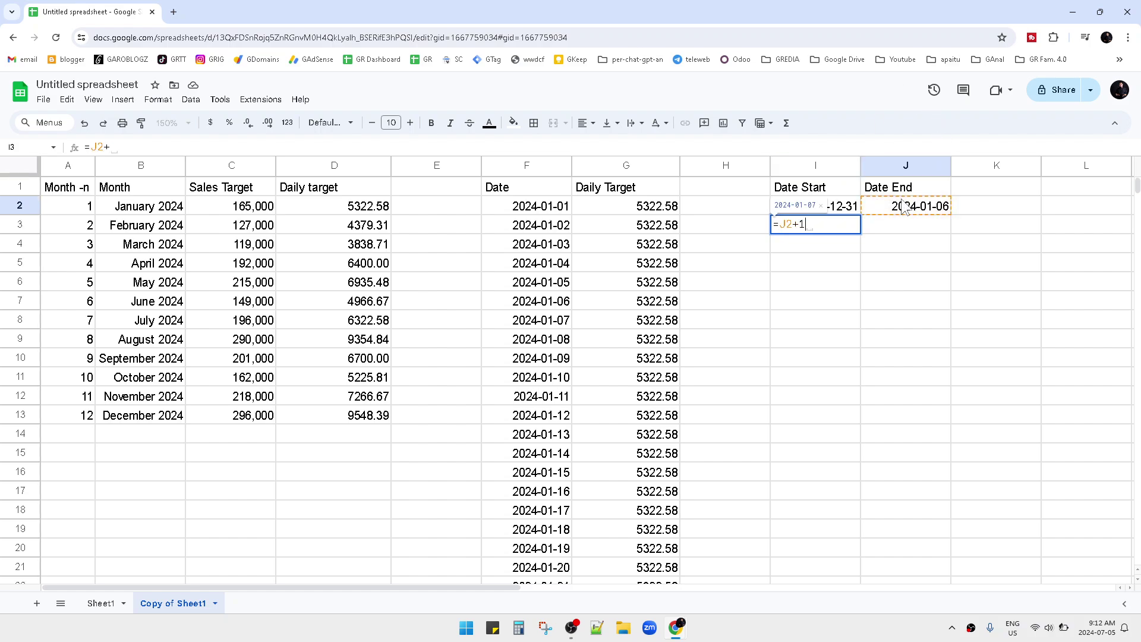
{"action": "key", "text": "Return"}
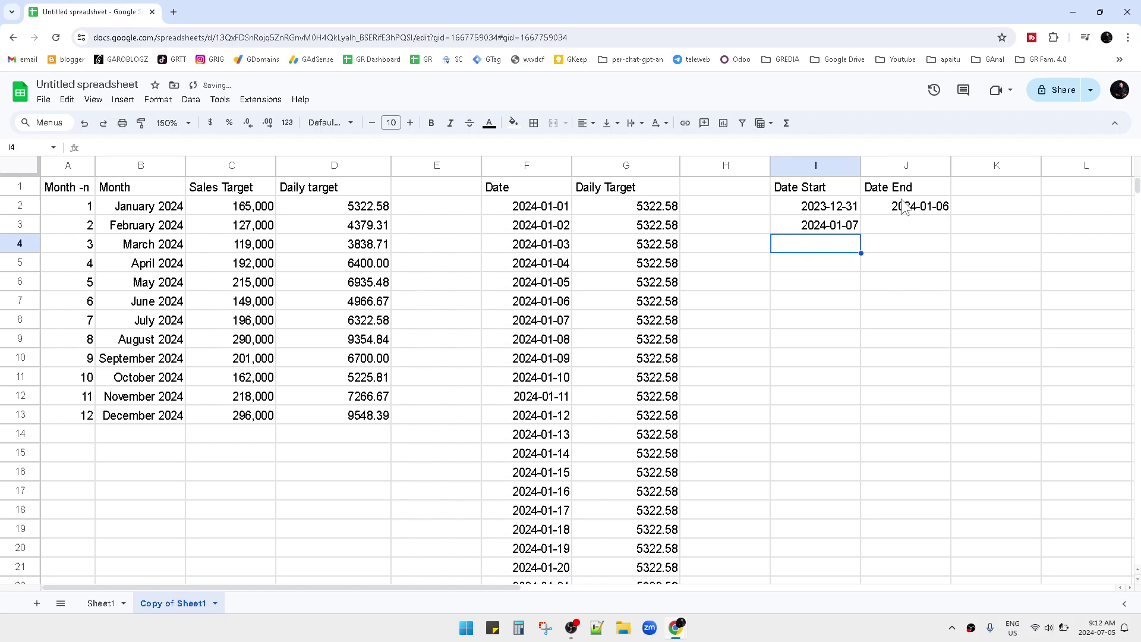
- Copy the end date formula from J2 down to J3
{"action": "left_click", "coordinate": [847, 227]}
{"action": "left_click", "coordinate": [896, 212]}
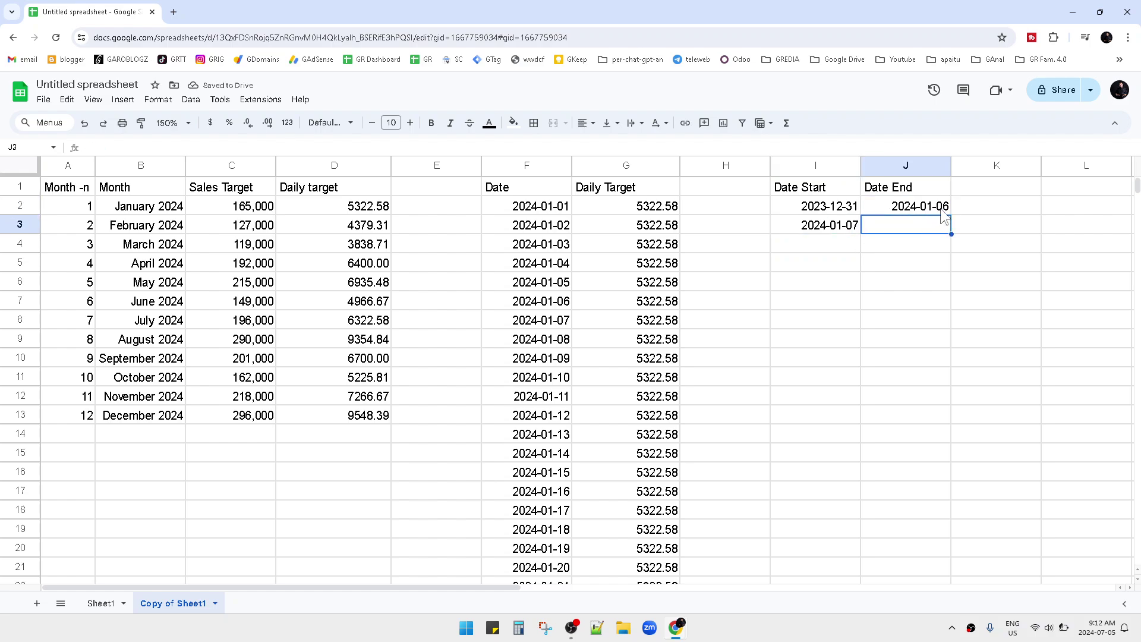
{"action": "left_click_drag", "start_coordinate": [950, 213], "coordinate": [947, 229]}
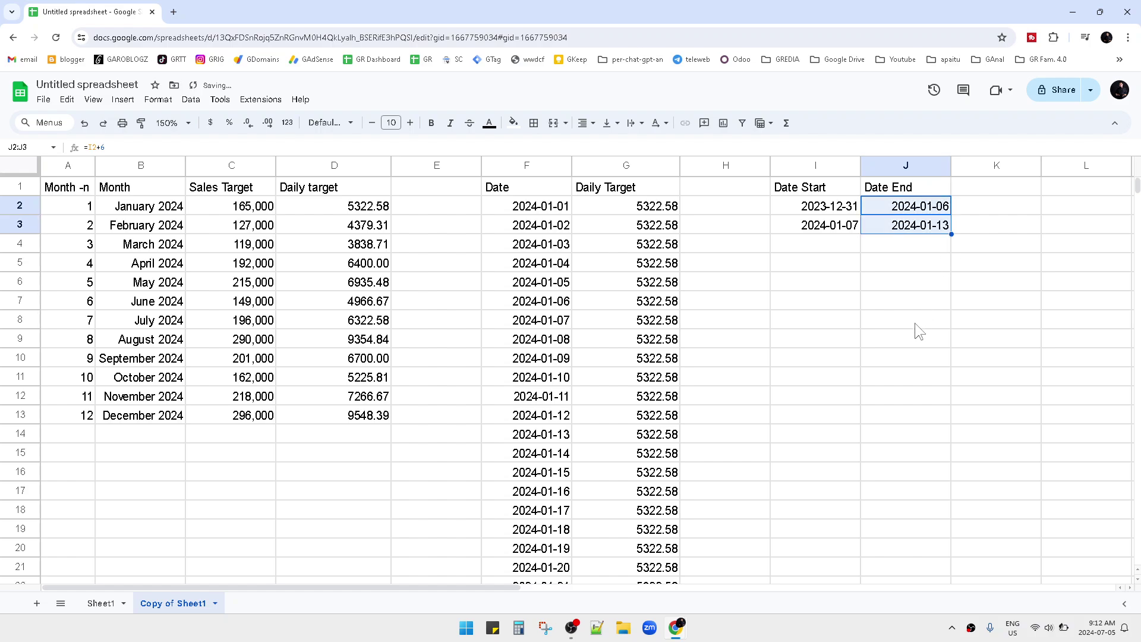
{"action": "left_click", "coordinate": [915, 323]}
- Fill the start and end date formulas in I3:J3 down to row 55 to cover all weeks of 2024
{"action": "left_click", "coordinate": [844, 227]}
{"action": "left_click", "coordinate": [926, 230], "text": "shift"}
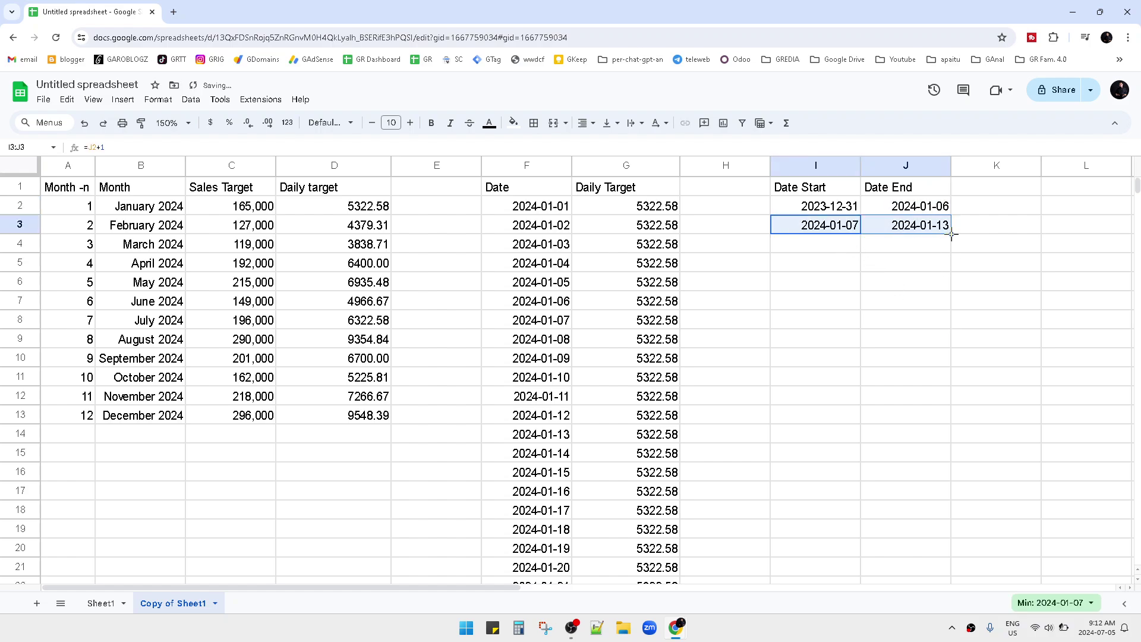
{"action": "left_click_drag", "start_coordinate": [950, 233], "coordinate": [908, 536]}
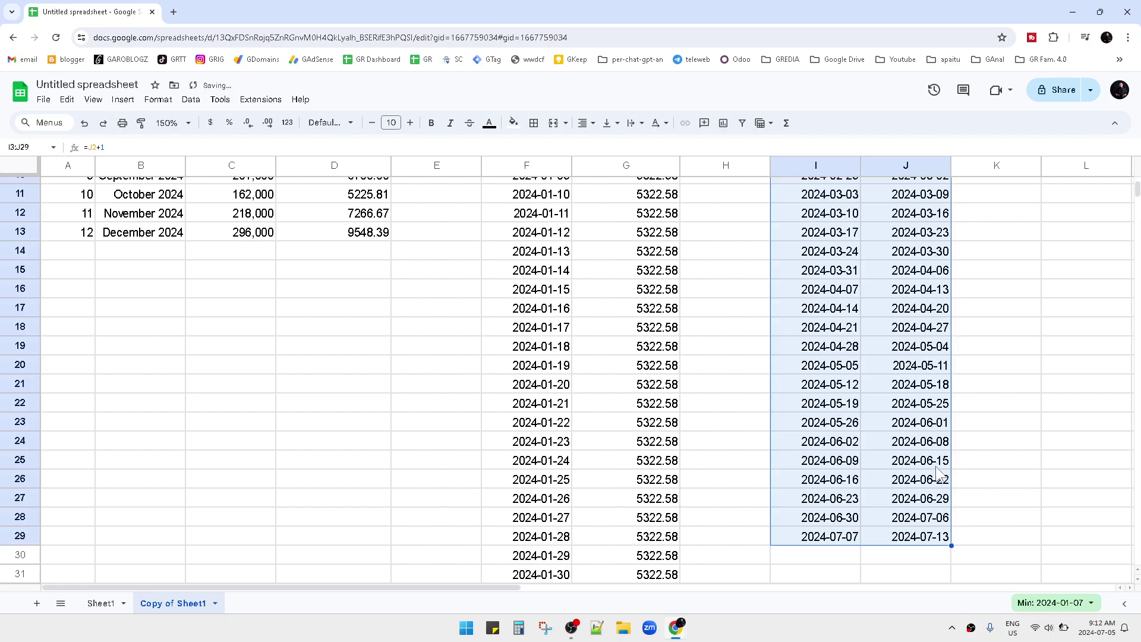
{"action": "scroll", "coordinate": [936, 466], "scroll_direction": "down", "scroll_amount": 5}
{"action": "left_click_drag", "start_coordinate": [952, 277], "coordinate": [968, 583]}
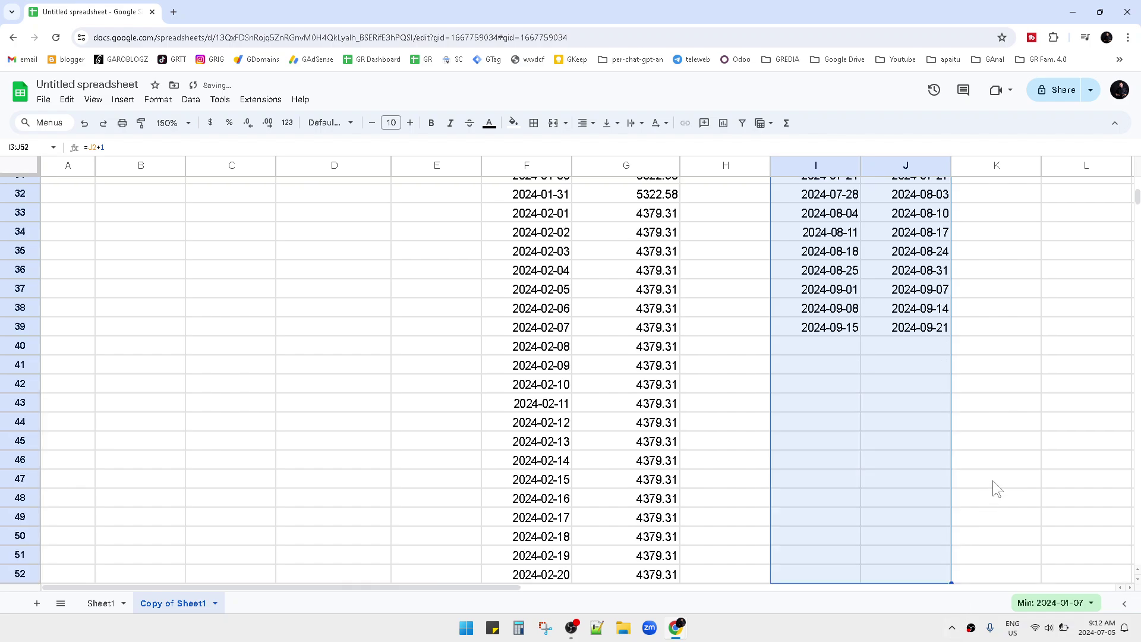
{"action": "scroll", "coordinate": [989, 472], "scroll_direction": "down", "scroll_amount": 8}
{"action": "scroll", "coordinate": [951, 386], "scroll_direction": "up", "scroll_amount": 5}
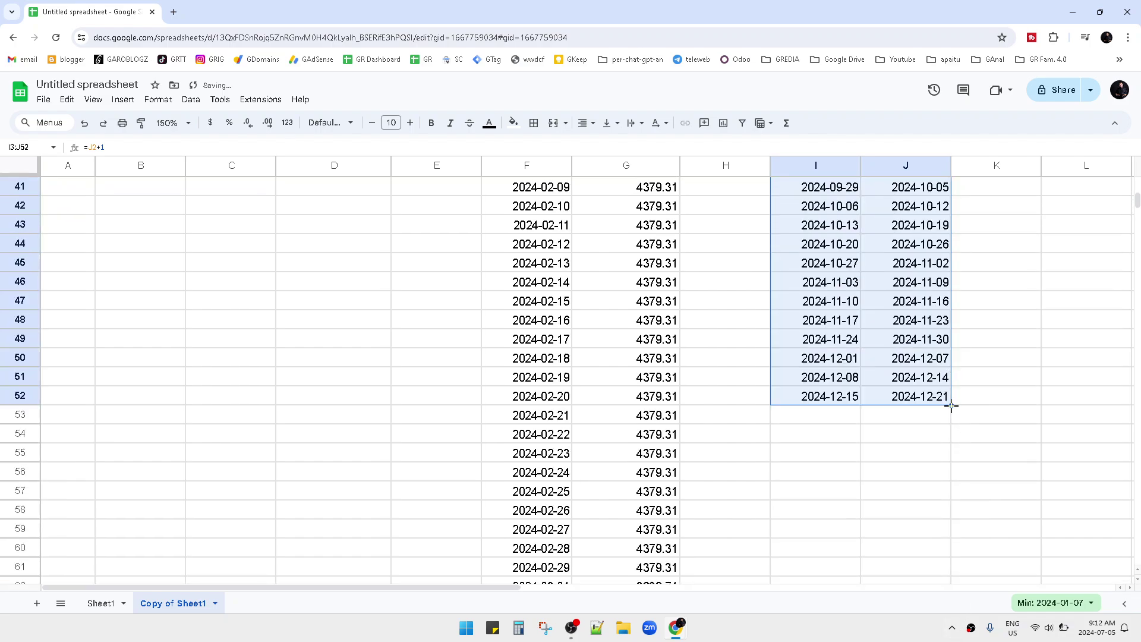
{"action": "left_click_drag", "start_coordinate": [951, 406], "coordinate": [950, 459]}
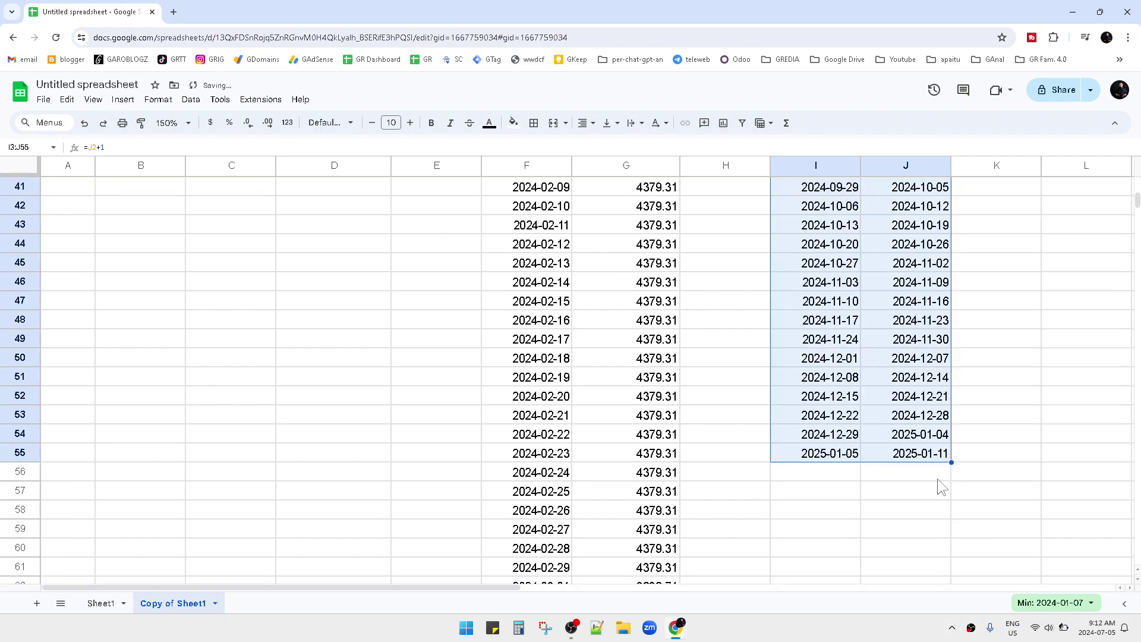
- Clear the surplus 2025 week in I55:J55 so the list ends with the week starting 2024-12-29
{"action": "left_click", "coordinate": [857, 451]}
{"action": "key", "text": "shift+Right"}
{"action": "key", "text": "Delete"}
{"action": "left_click_drag", "start_coordinate": [837, 439], "coordinate": [919, 440]}
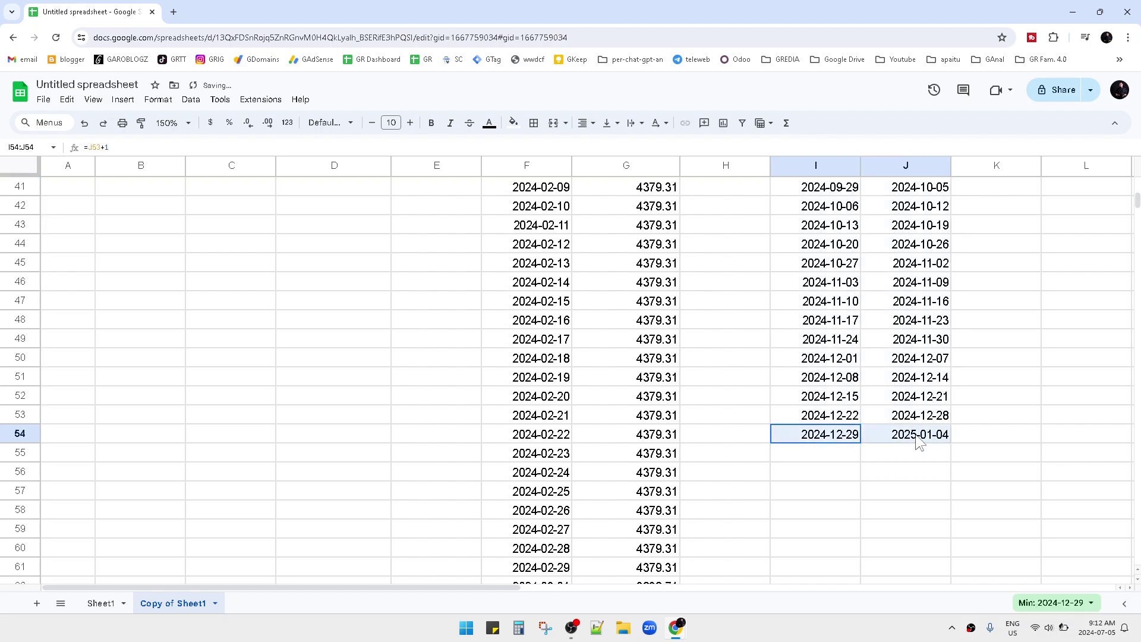
- Add the header Weekly Target Estimated in K1
{"action": "scroll", "coordinate": [928, 440], "scroll_direction": "up", "scroll_amount": 13}
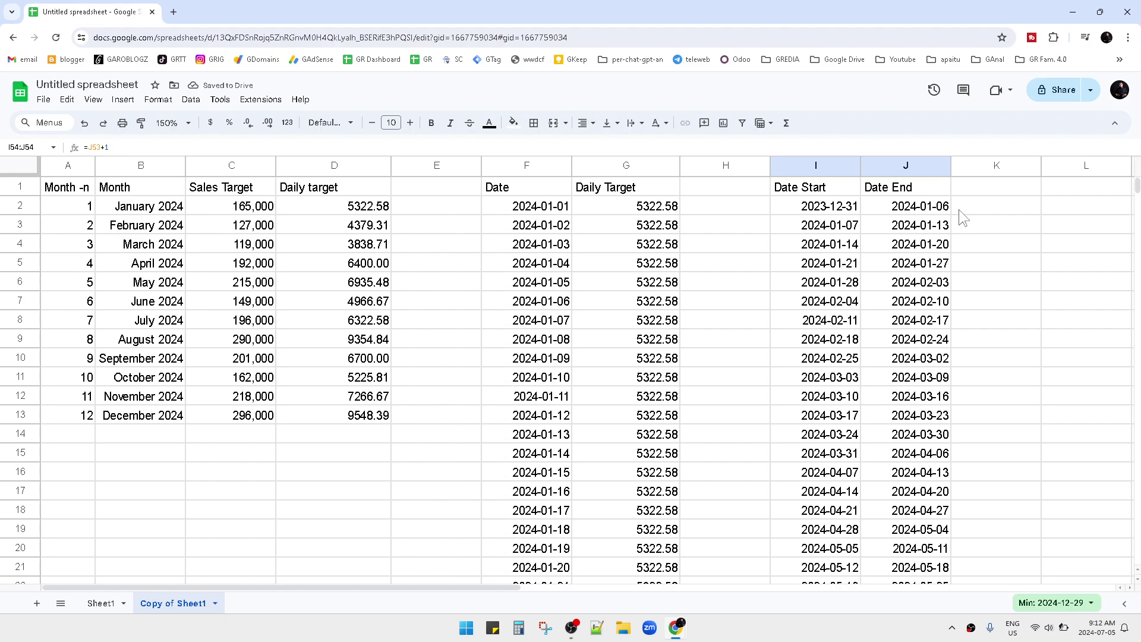
{"action": "left_click", "coordinate": [967, 192]}
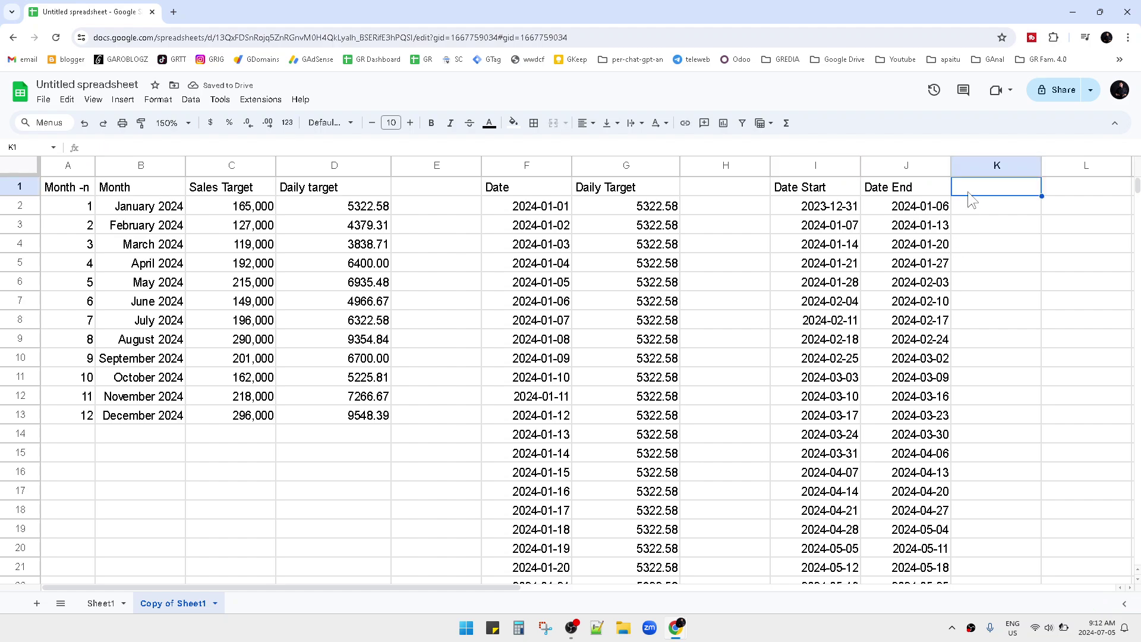
{"action": "type", "text": "Weekly "}
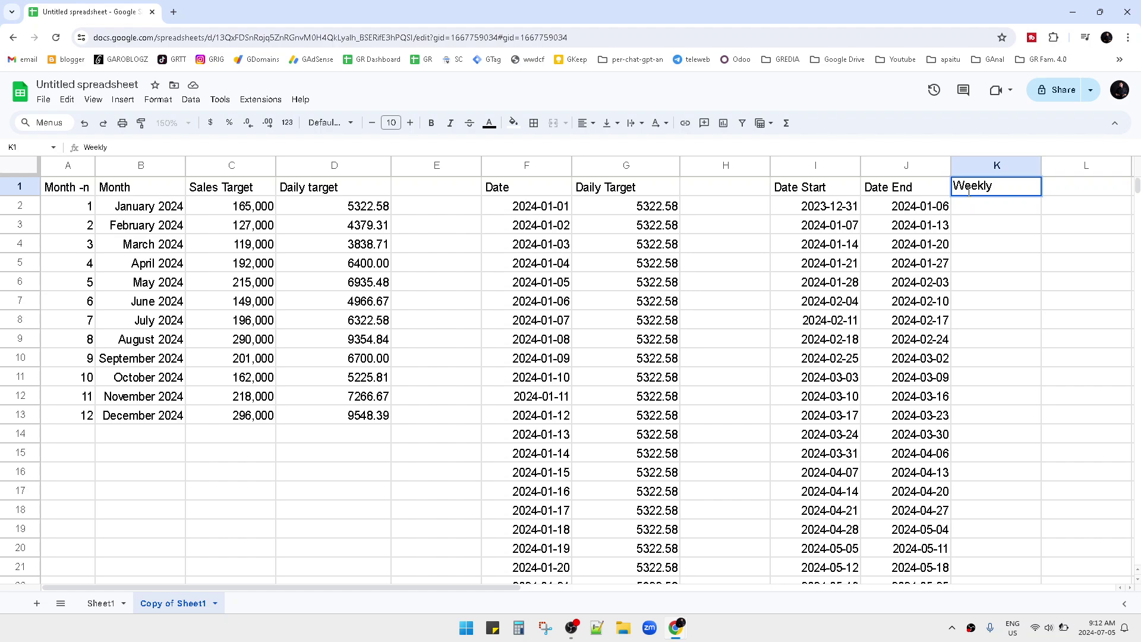
{"action": "type", "text": "Target Est"}
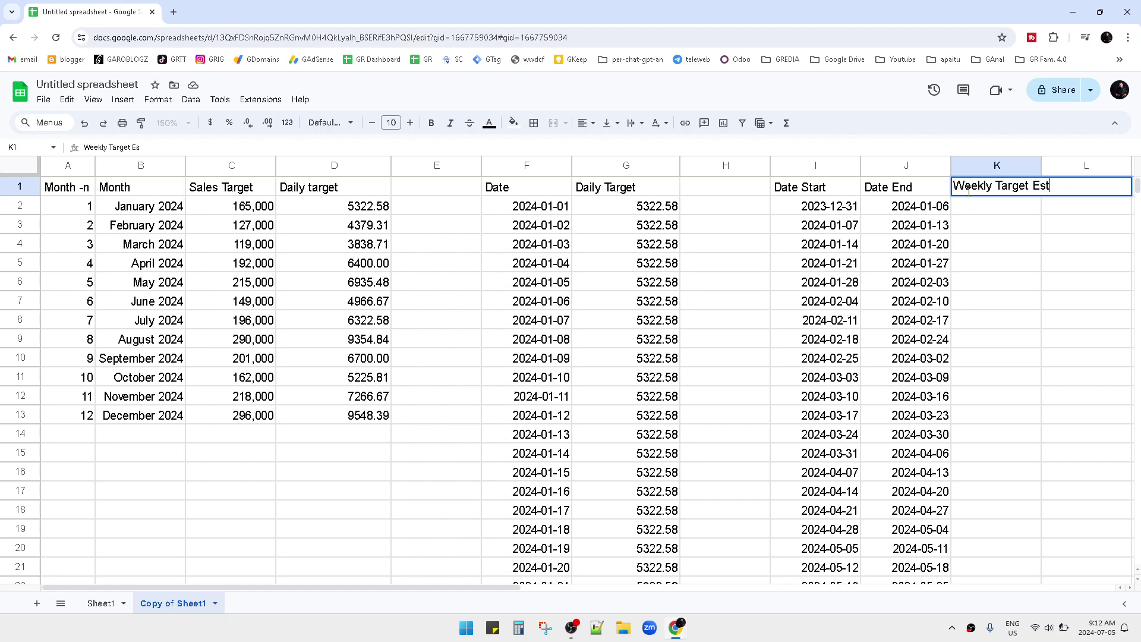
{"action": "type", "text": "imated"}
{"action": "key", "text": "Return"}
- Start a SUMIFS formula in K2 with G:G as the sum range and F:F as the first criteria range
{"action": "type", "text": "="}
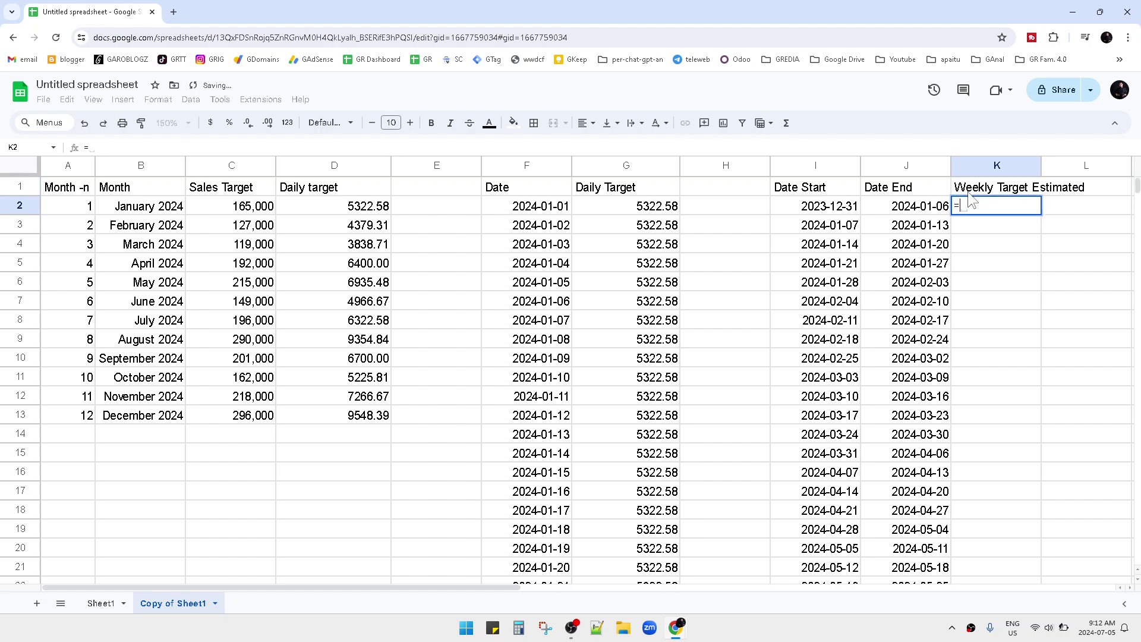
{"action": "type", "text": "sumifs("}
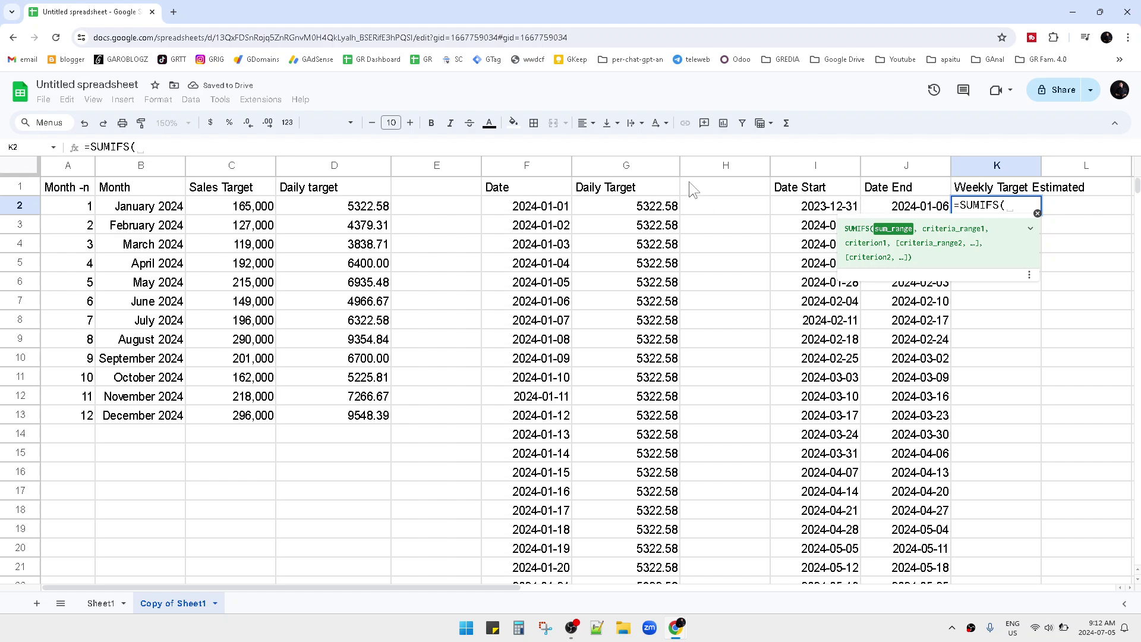
{"action": "left_click", "coordinate": [637, 166]}
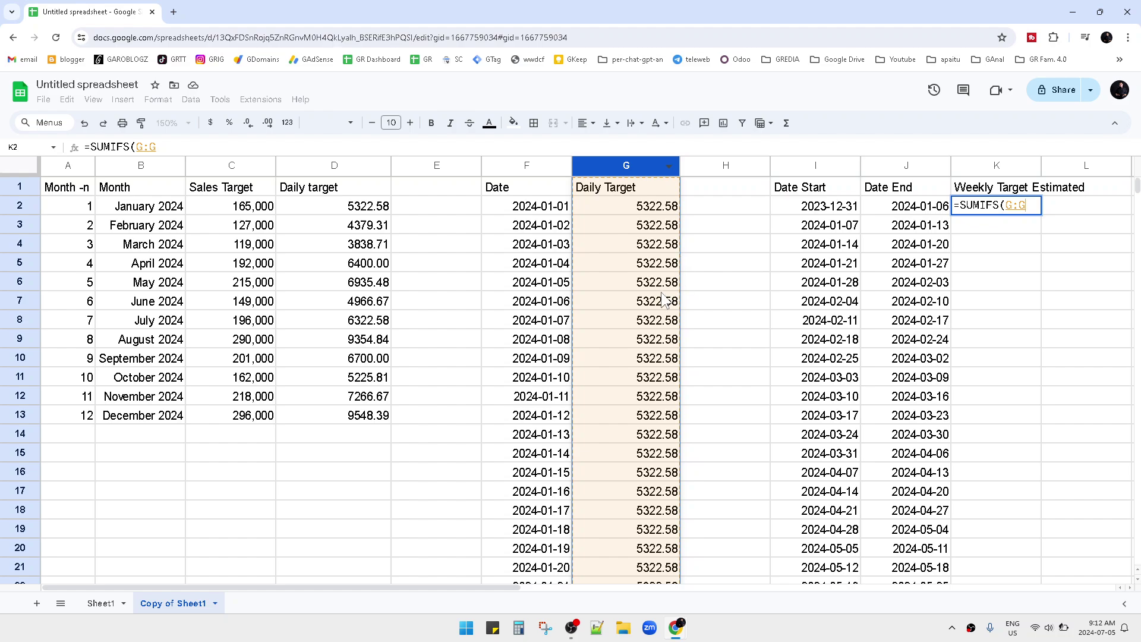
{"action": "type", "text": ","}
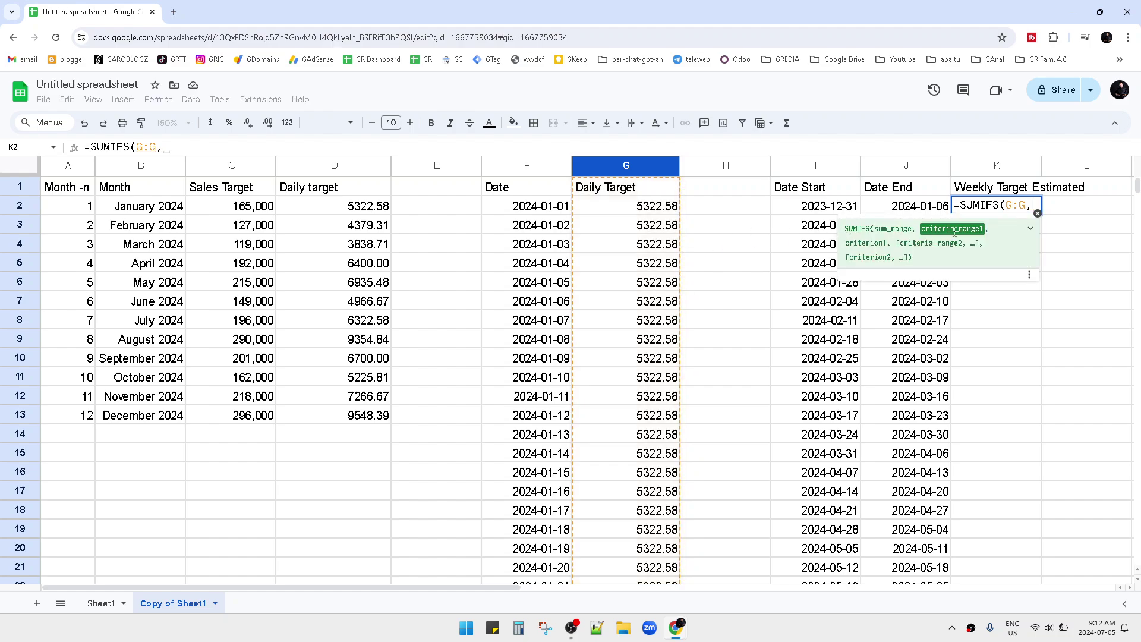
{"action": "left_click", "coordinate": [533, 164]}
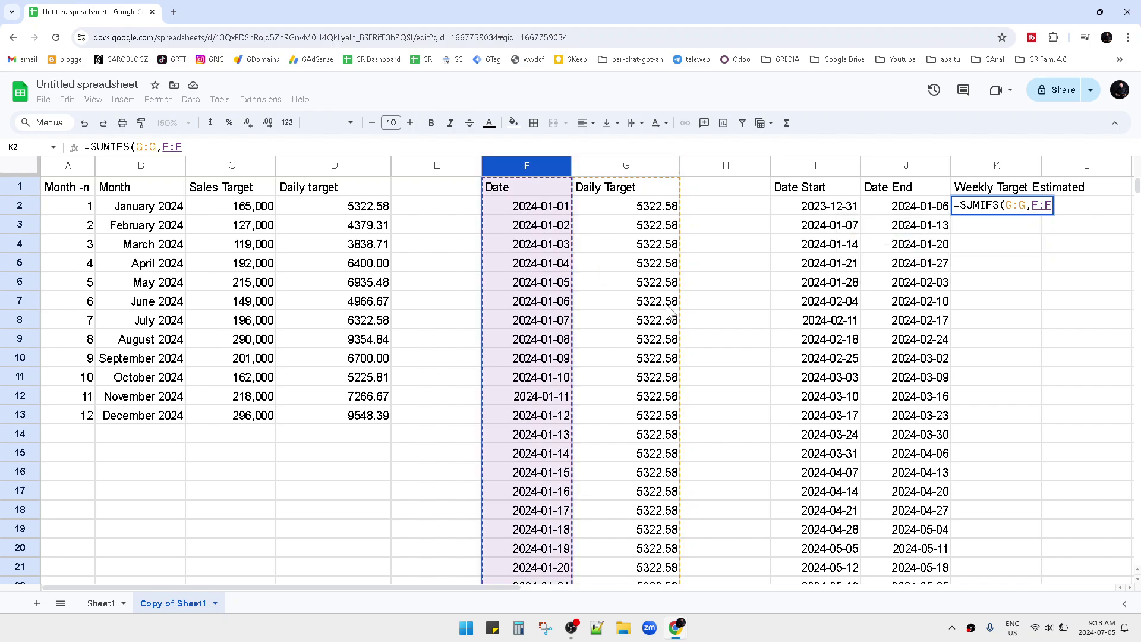
{"action": "type", "text": ","}
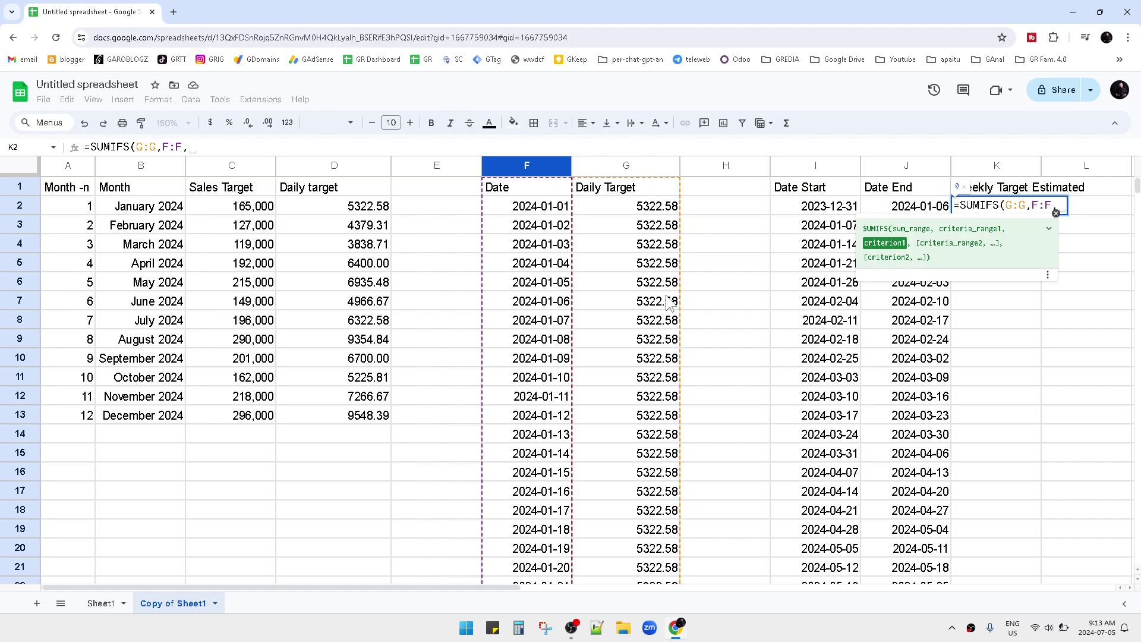
- Add the first criterion ">="&I2 to the K2 formula, keeping the start date reference relative
{"action": "type", "text": "\""}
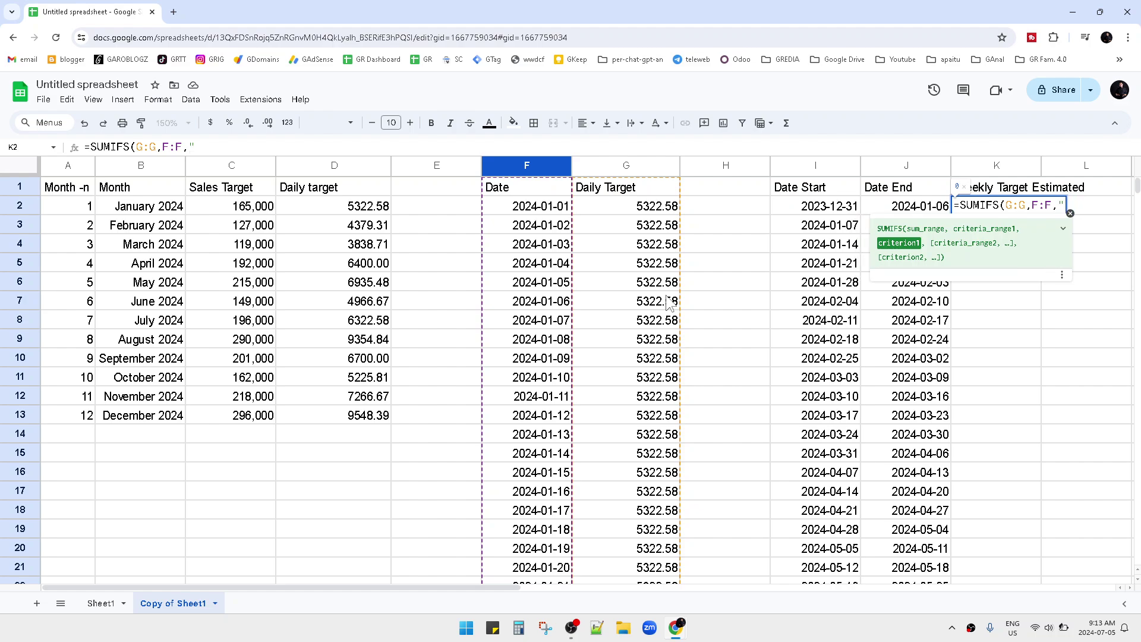
{"action": "type", "text": ">=\""}
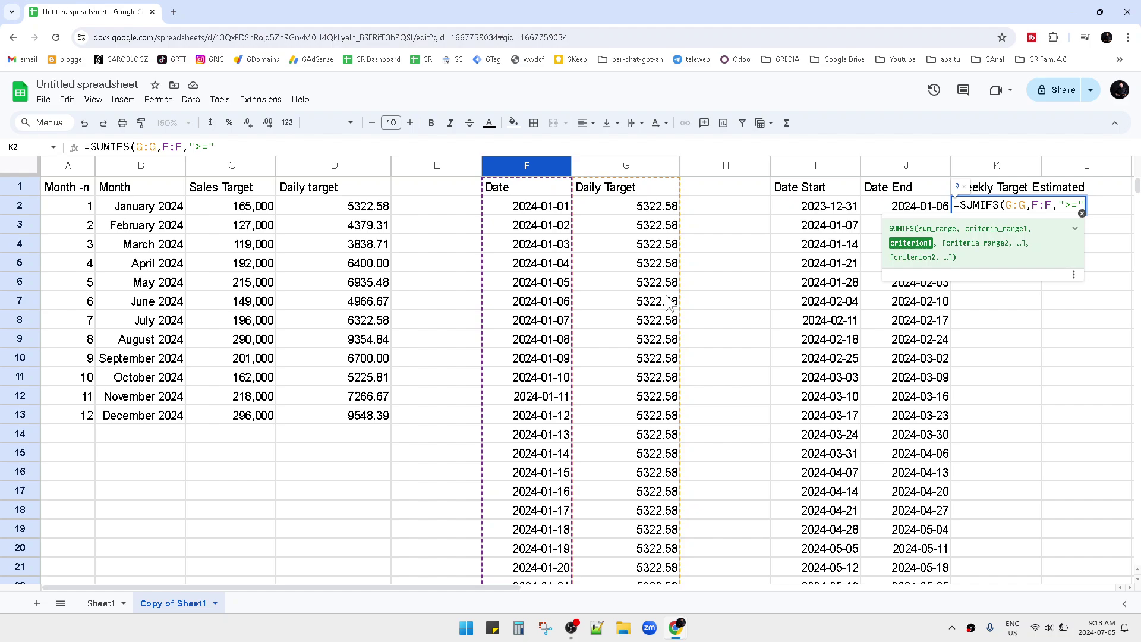
{"action": "type", "text": "&"}
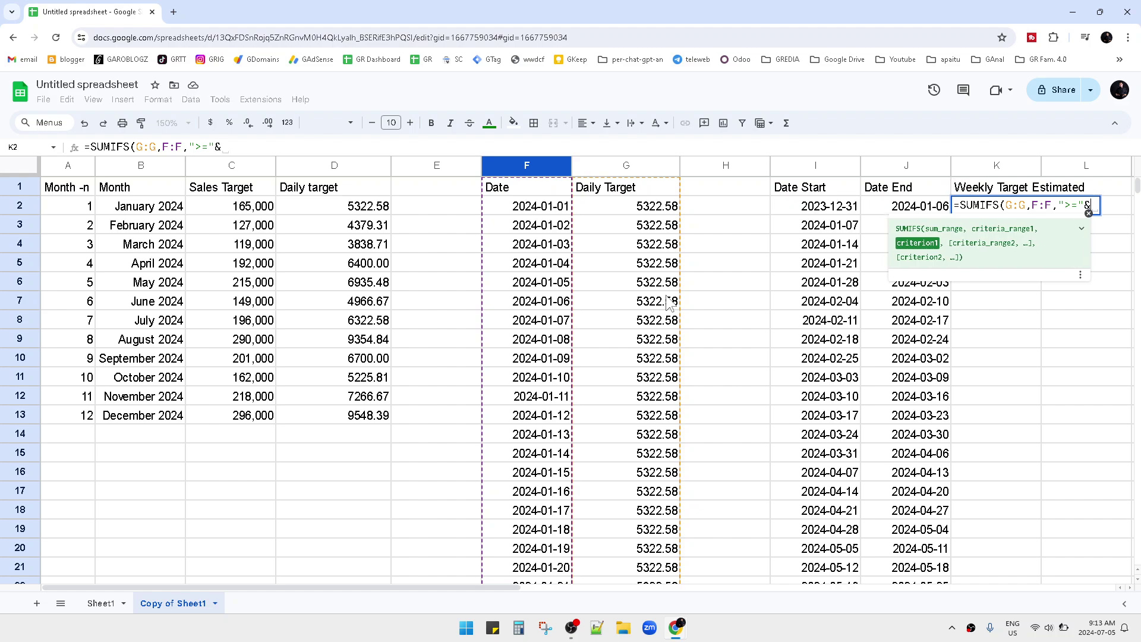
{"action": "left_click", "coordinate": [806, 210]}
{"action": "key", "text": "F4"}
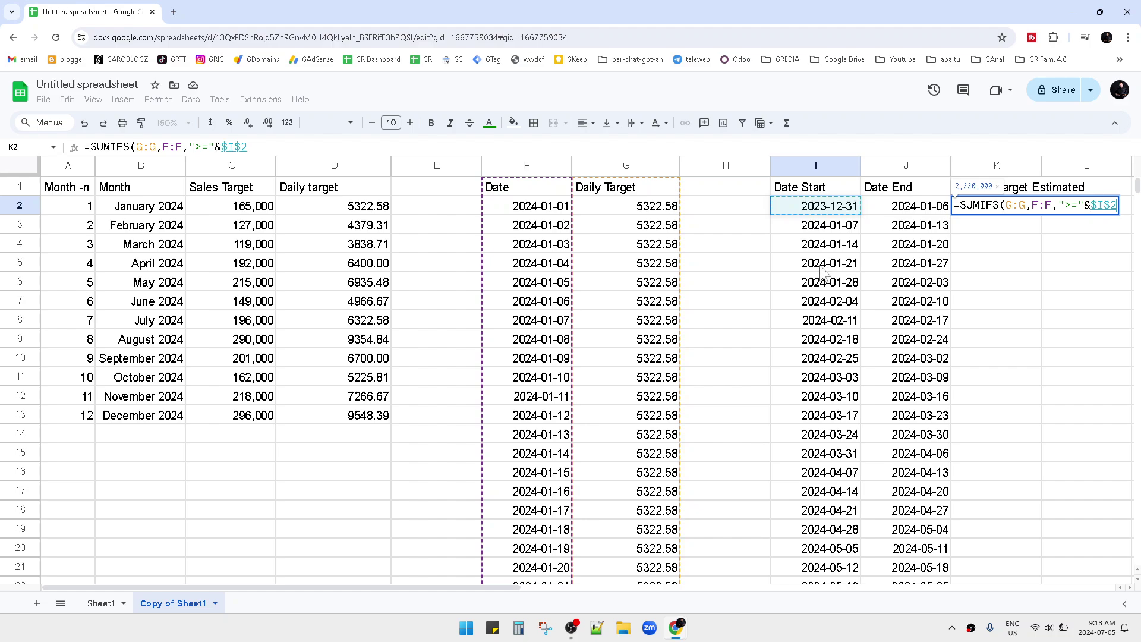
{"action": "key", "text": "F4"}
{"action": "key", "text": "F4"}
{"action": "key", "text": "F4"}
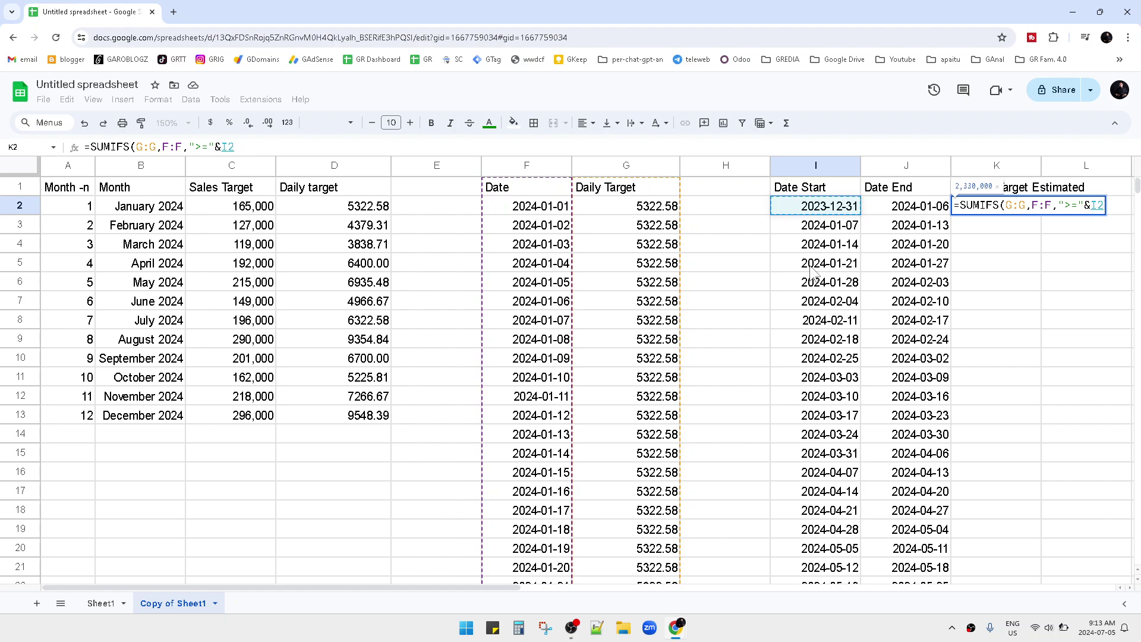
- Complete the K2 formula with F:F as the second criteria range and "<="&J2 as its criterion
{"action": "type", "text": ","}
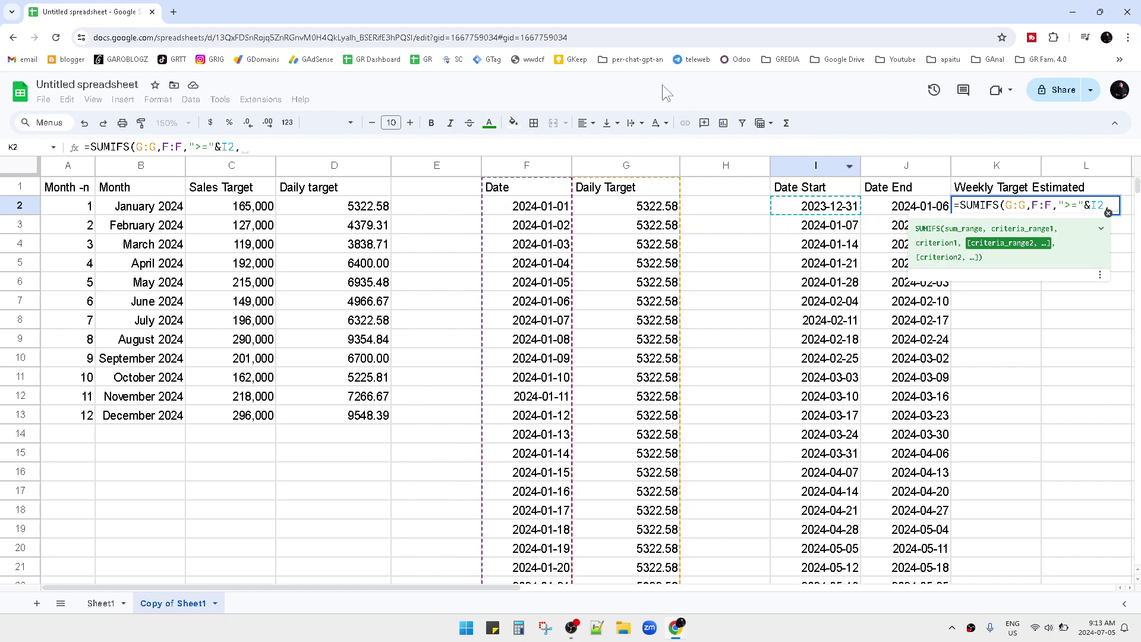
{"action": "left_click", "coordinate": [526, 167]}
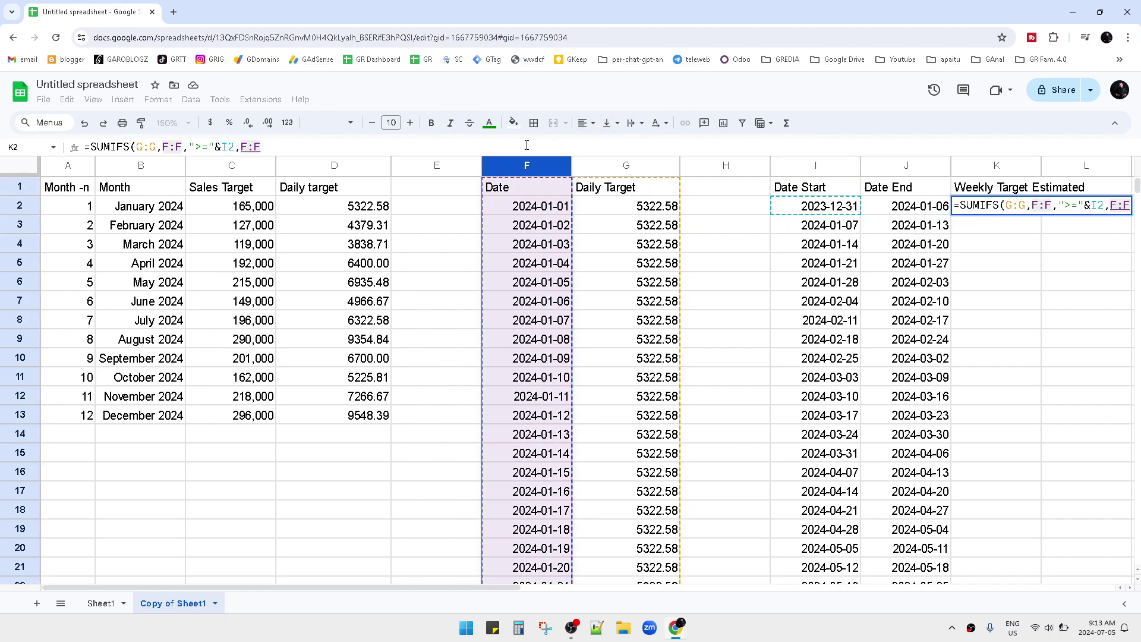
{"action": "type", "text": ","}
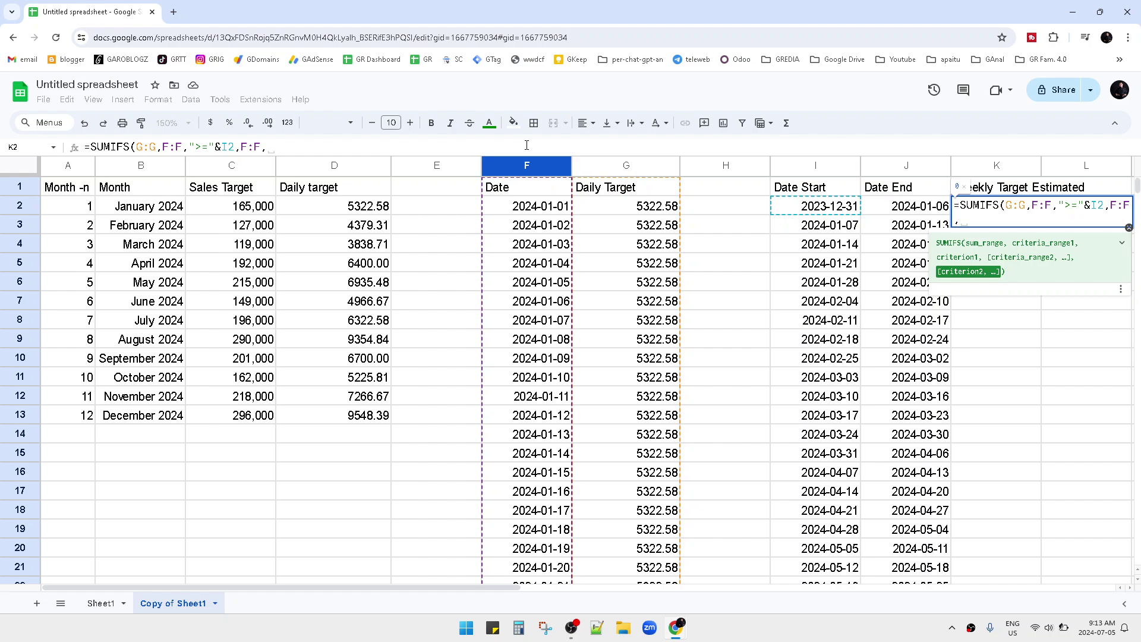
{"action": "type", "text": "<"}
{"action": "key", "text": "BackSpace"}
{"action": "type", "text": "\""}
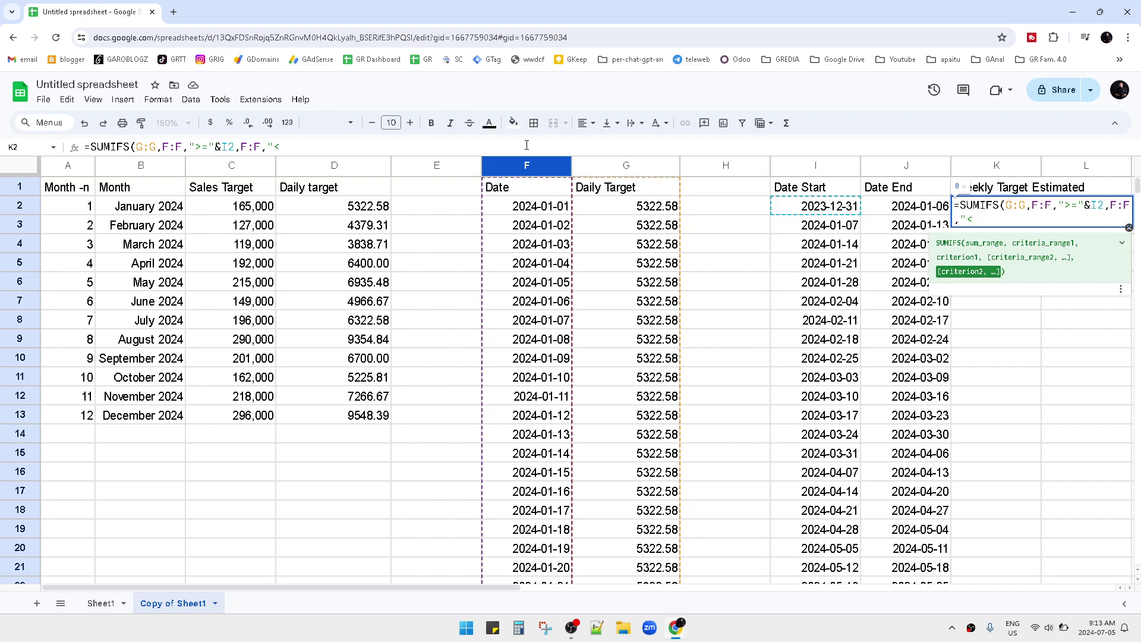
{"action": "type", "text": "<=\"&"}
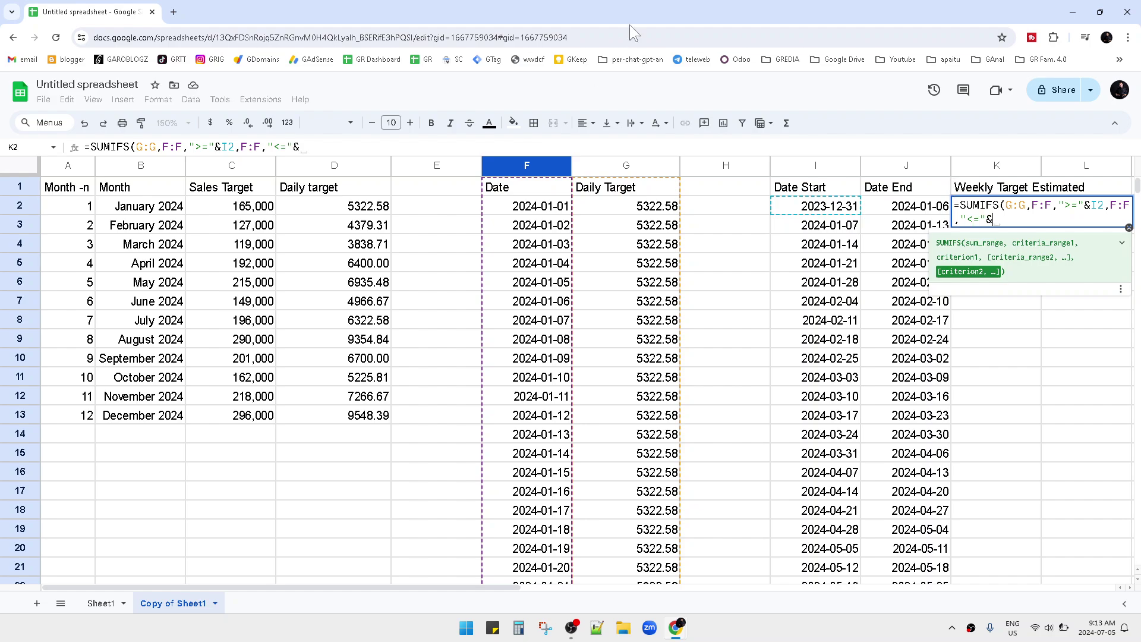
{"action": "left_click", "coordinate": [906, 209]}
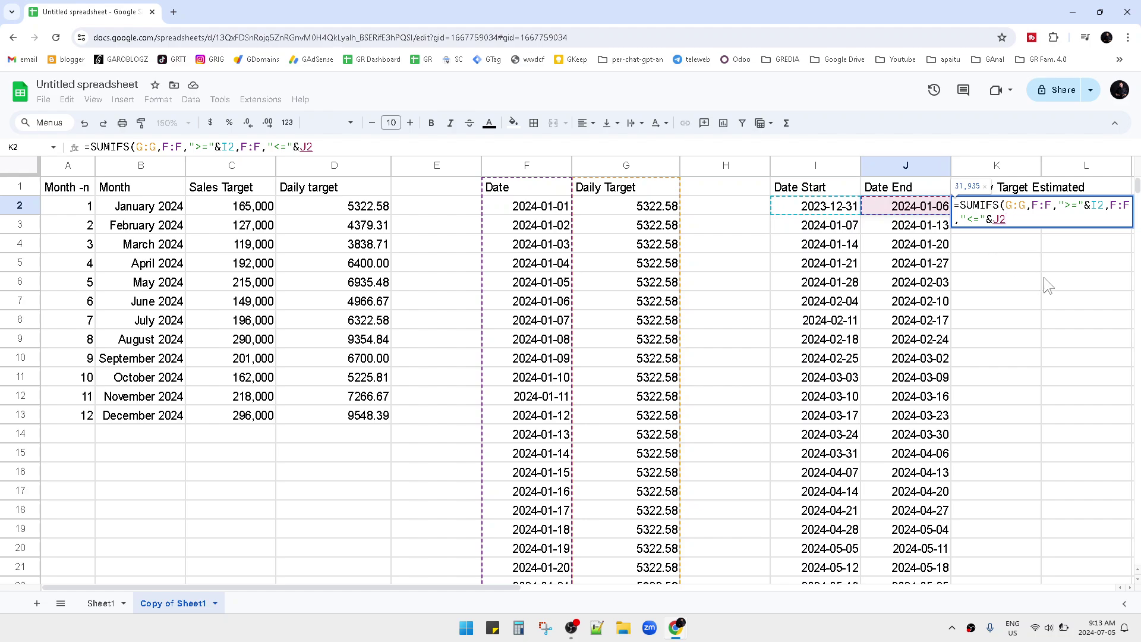
{"action": "key", "text": "Return"}
- Fill the weekly target formula from K2 down to K54 for every listed week
{"action": "key", "text": "Up"}
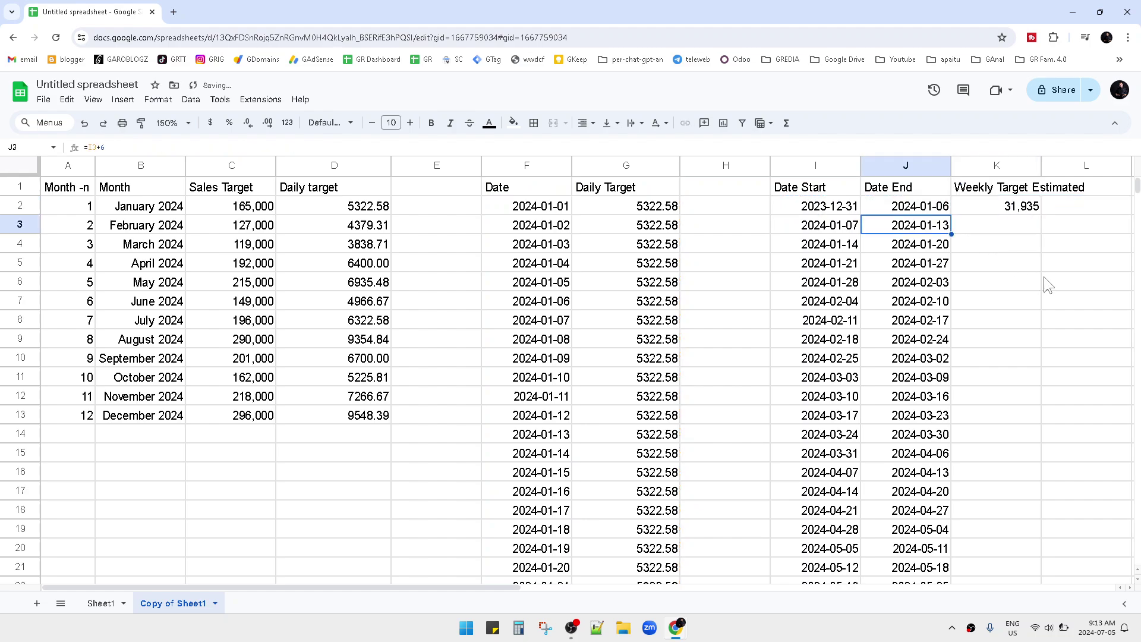
{"action": "key", "text": "ctrl+shift+Down"}
{"action": "scroll", "coordinate": [1043, 276], "scroll_direction": "up", "scroll_amount": 10}
{"action": "key", "text": "ctrl+d"}
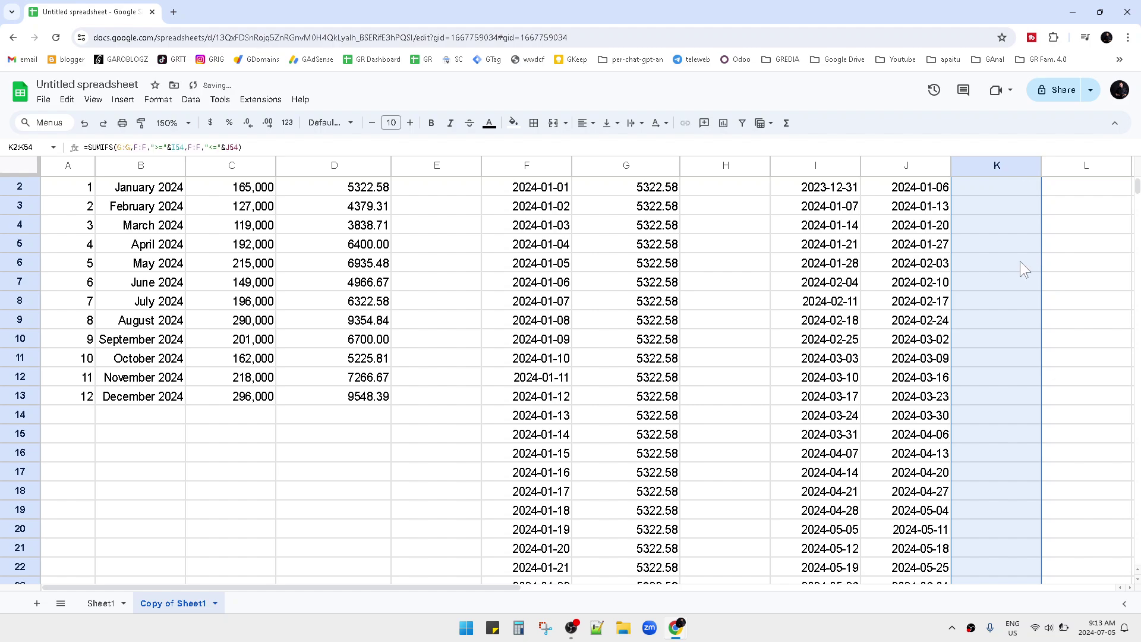
{"action": "scroll", "coordinate": [1010, 413], "scroll_direction": "down", "scroll_amount": 7}
{"action": "scroll", "coordinate": [1010, 410], "scroll_direction": "down", "scroll_amount": 7}
{"action": "scroll", "coordinate": [1009, 408], "scroll_direction": "up", "scroll_amount": 16}
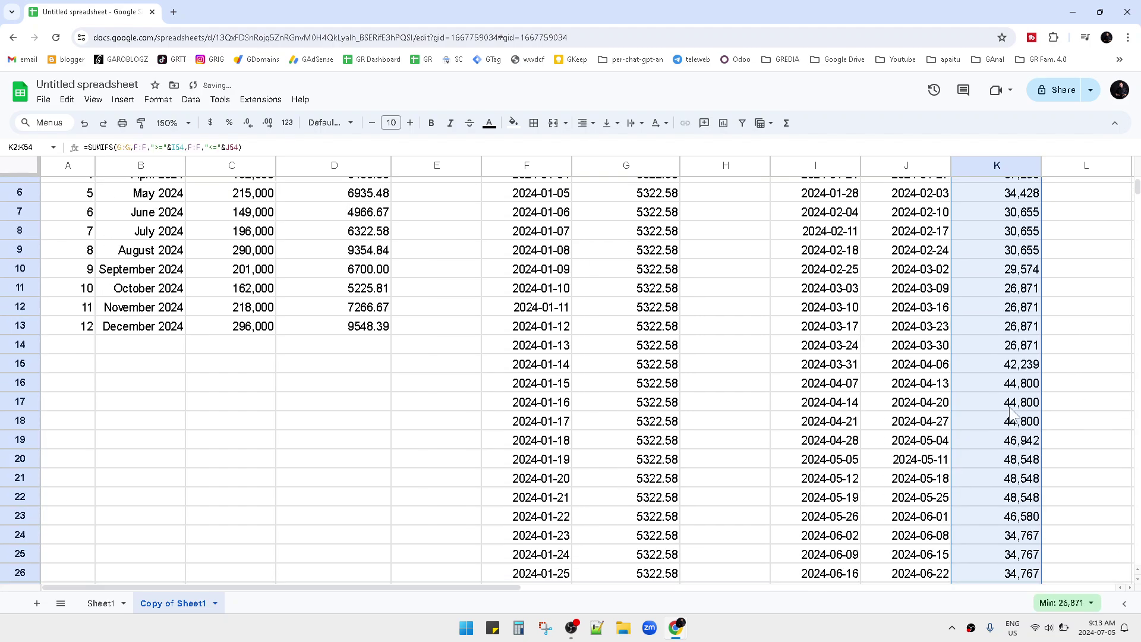
{"action": "left_click", "coordinate": [976, 284]}
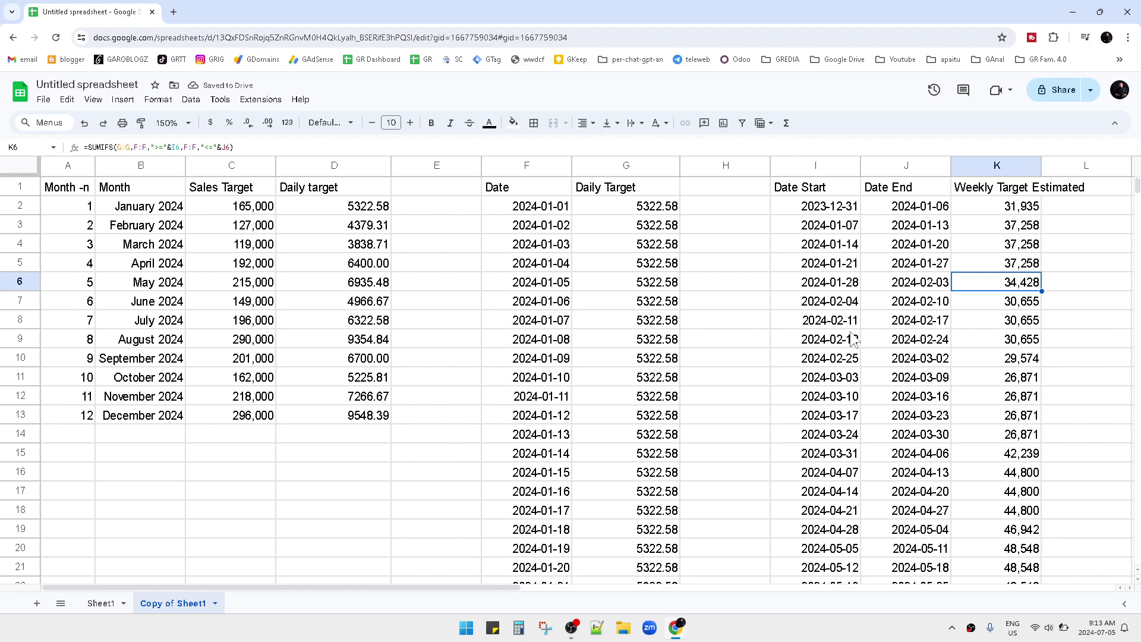
- Review the weekly targets down column K and examine the daily and weekly target formulas in G2 and K2
{"action": "scroll", "coordinate": [823, 337], "scroll_direction": "right", "scroll_amount": 2}
{"action": "scroll", "coordinate": [823, 337], "scroll_direction": "right", "scroll_amount": 2}
{"action": "scroll", "coordinate": [810, 331], "scroll_direction": "left", "scroll_amount": 2}
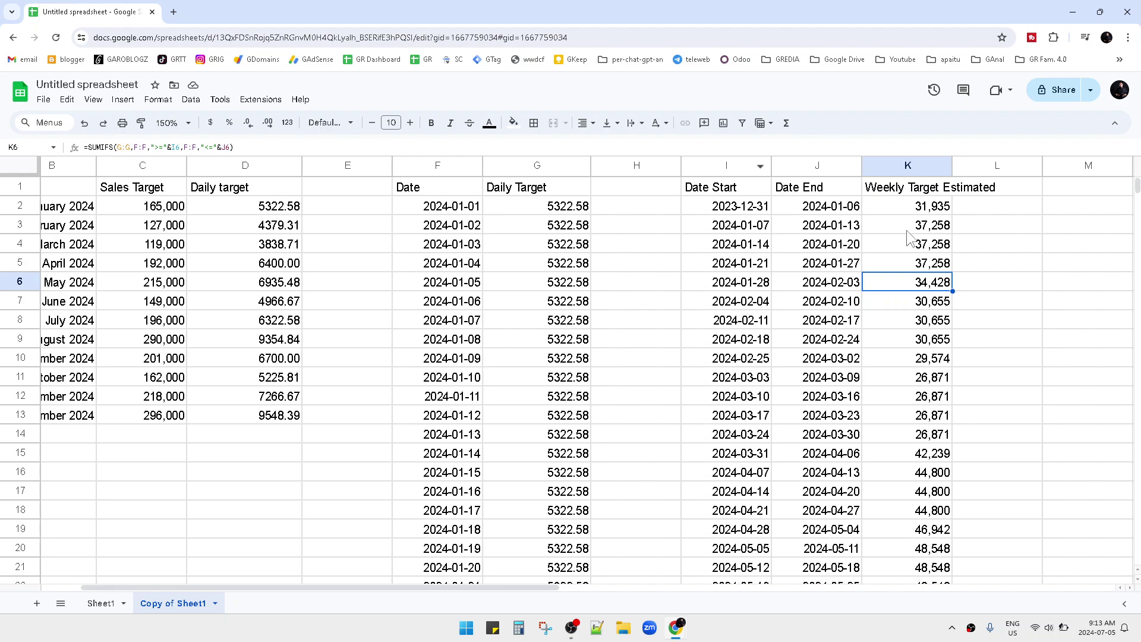
{"action": "left_click", "coordinate": [927, 366]}
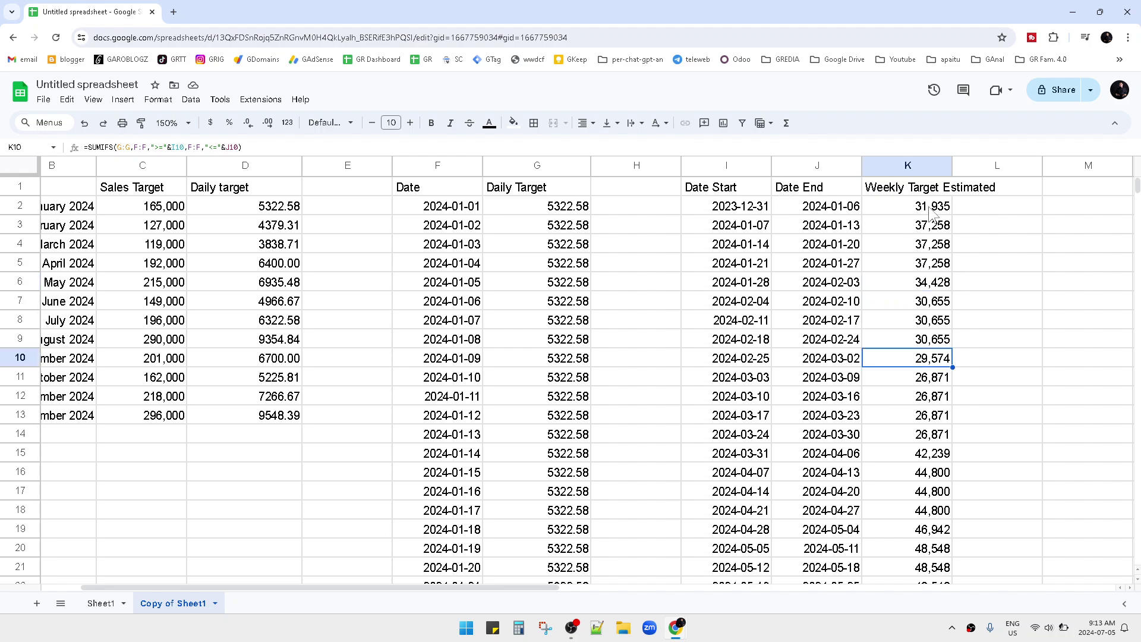
{"action": "left_click_drag", "start_coordinate": [930, 208], "coordinate": [931, 475]}
{"action": "scroll", "coordinate": [930, 475], "scroll_direction": "down", "scroll_amount": 13}
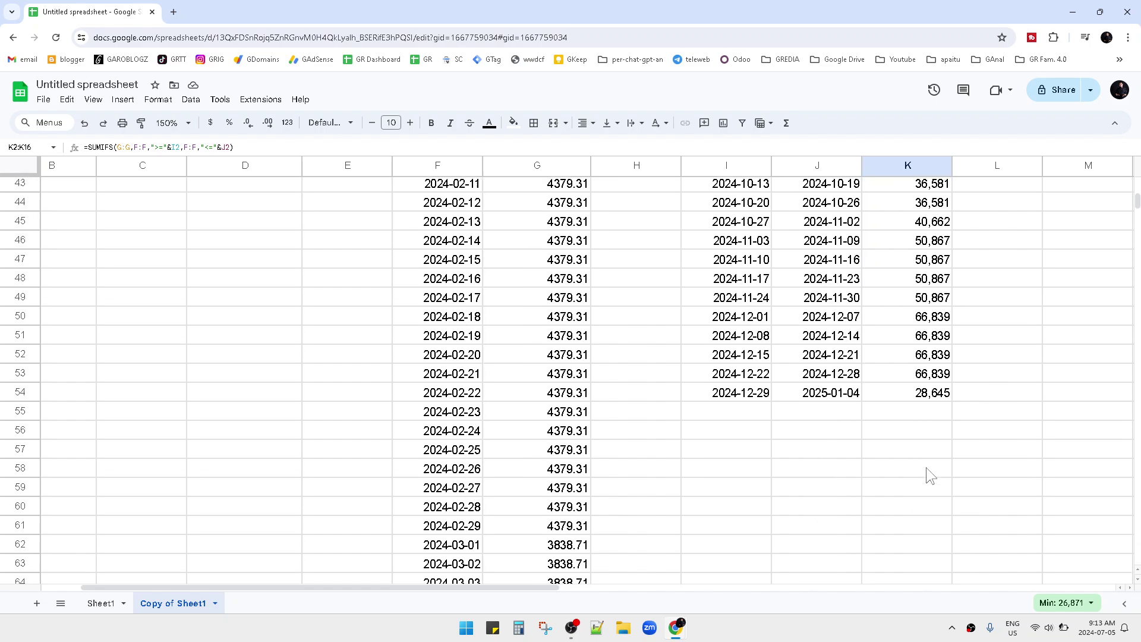
{"action": "scroll", "coordinate": [927, 473], "scroll_direction": "up", "scroll_amount": 14}
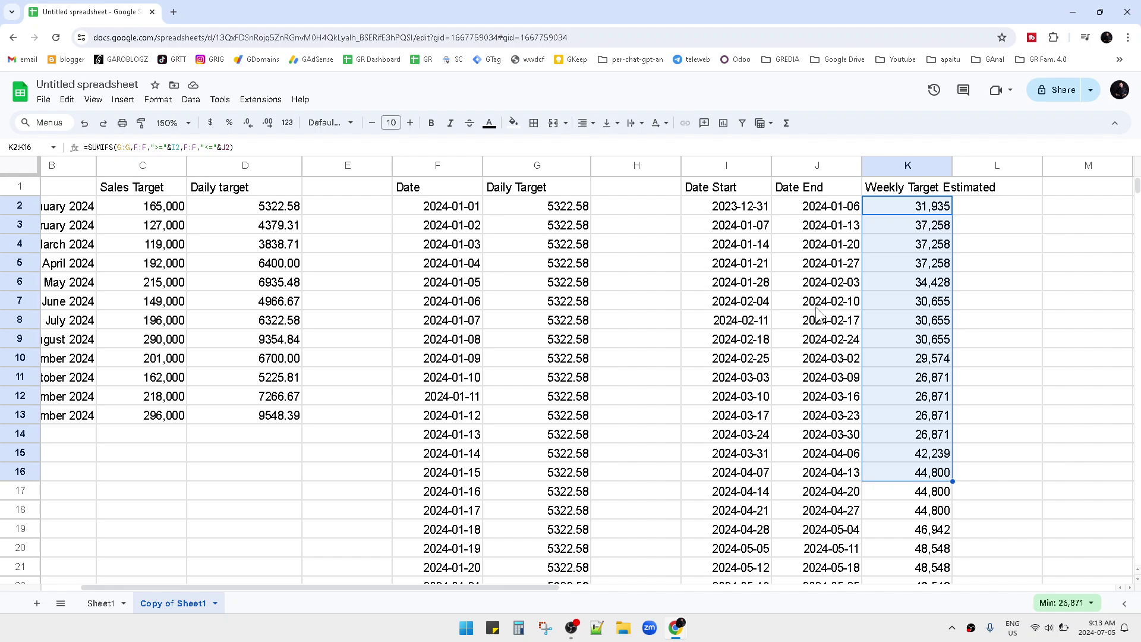
{"action": "left_click", "coordinate": [554, 214]}
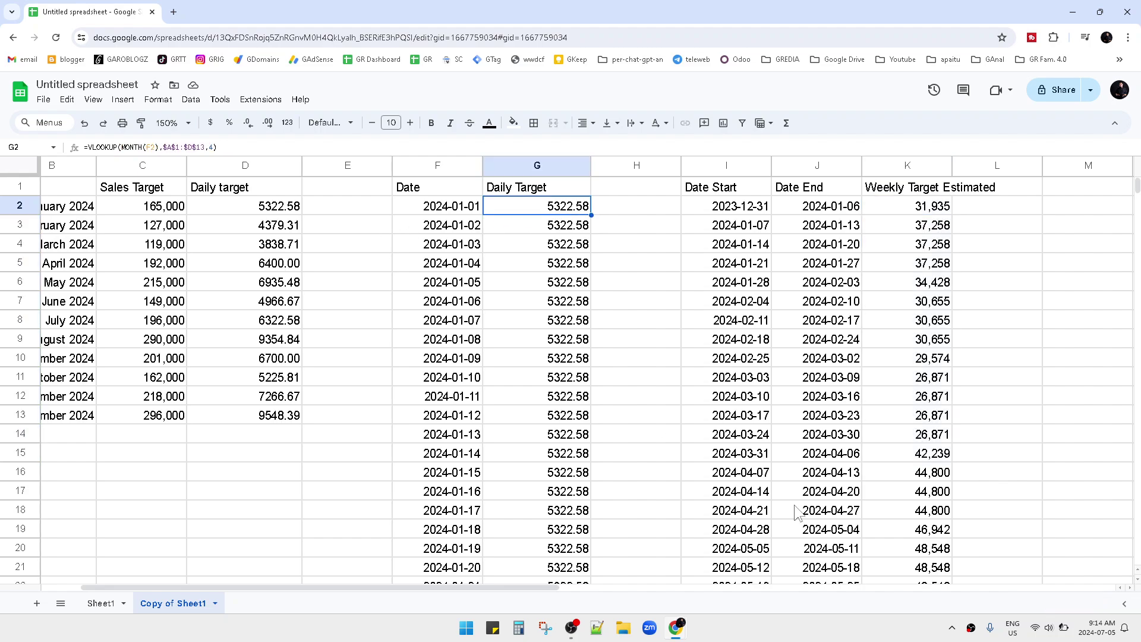
{"action": "left_click_drag", "start_coordinate": [527, 589], "coordinate": [291, 551]}
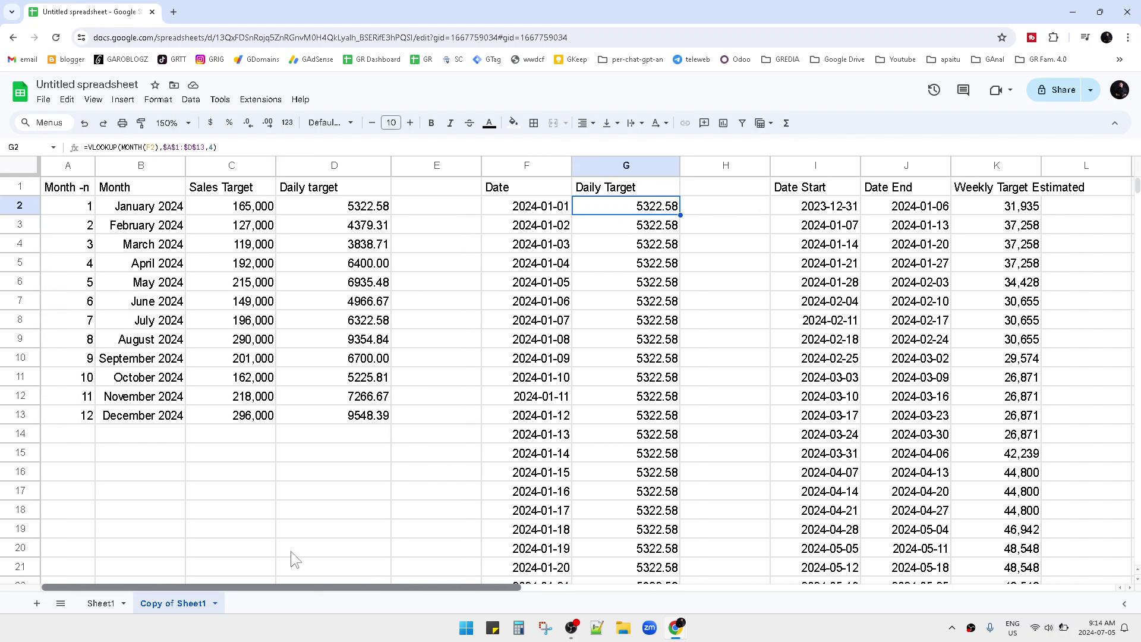
{"action": "left_click", "coordinate": [368, 209]}
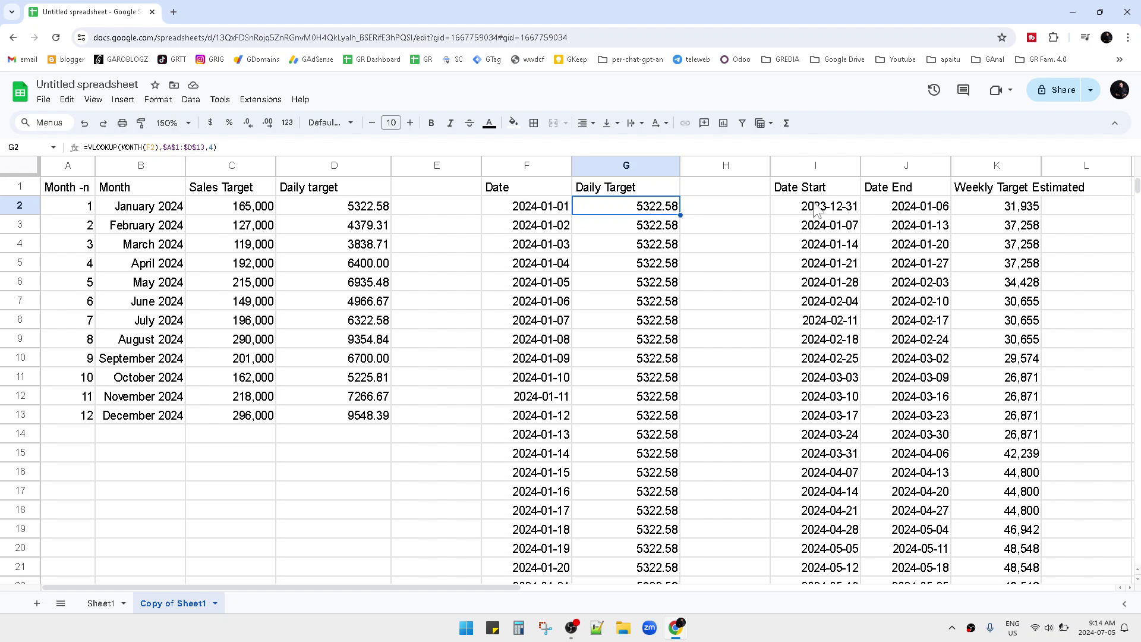
{"action": "left_click", "coordinate": [982, 206]}
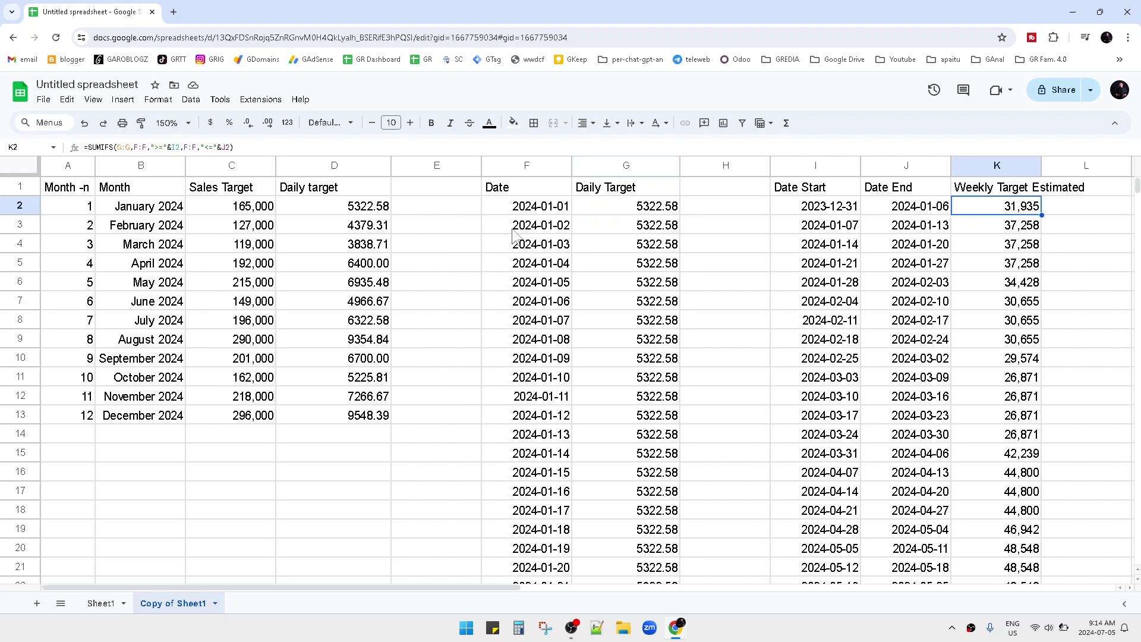